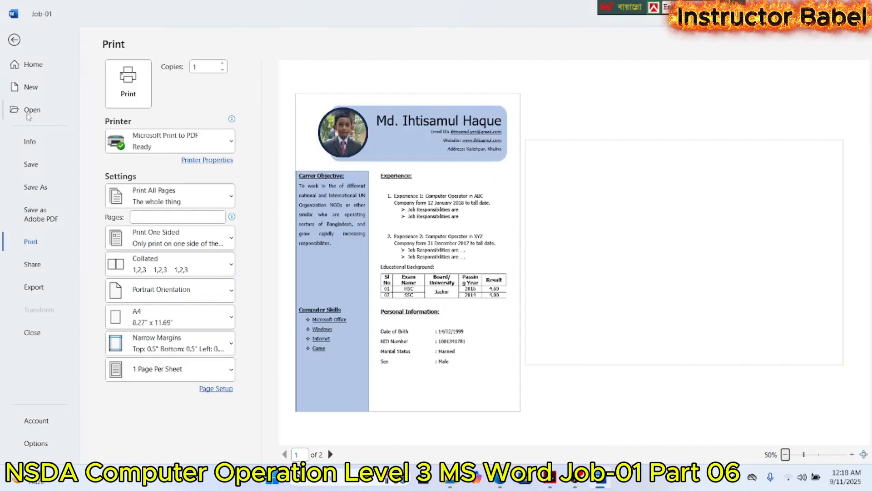
- Leave the print preview and place the cursor at the start of the blank second page
{"action": "left_click", "coordinate": [14, 39]}
{"action": "scroll", "coordinate": [196, 230], "scroll_direction": "down", "scroll_amount": 10}
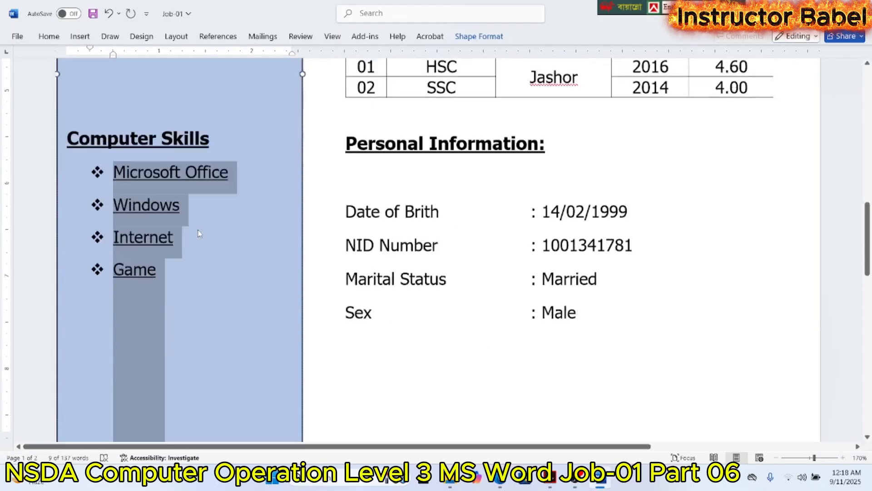
{"action": "left_click", "coordinate": [177, 235]}
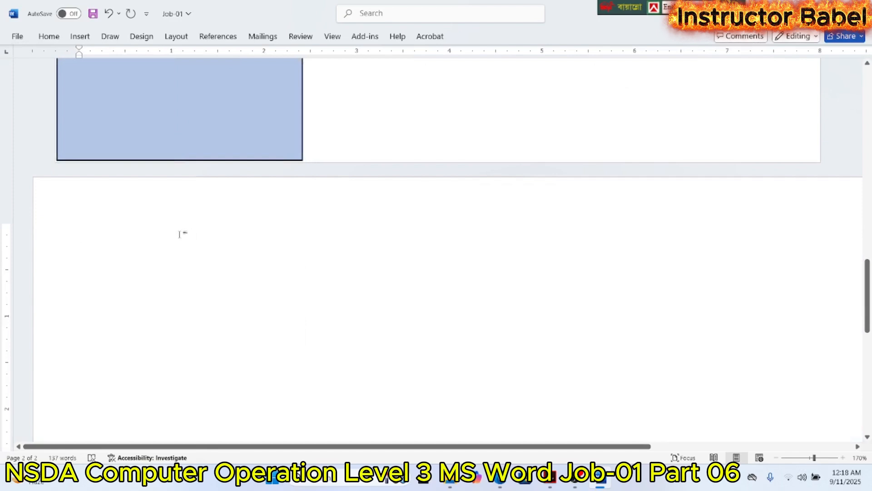
{"action": "scroll", "coordinate": [180, 234], "scroll_direction": "up", "scroll_amount": 3}
{"action": "scroll", "coordinate": [181, 234], "scroll_direction": "down", "scroll_amount": 3}
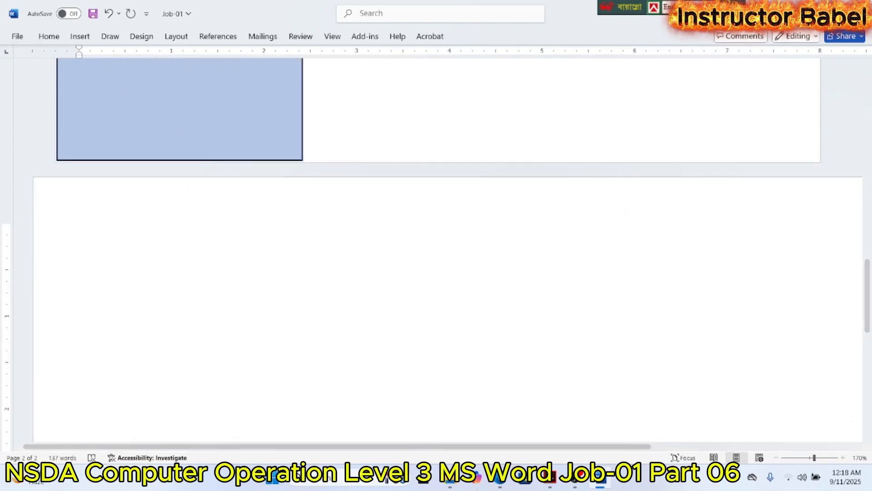
- Switch to Adobe Acrobat and review the Job 01 specification, the sample CV and the Bangla letter in All Word.pdf
{"action": "left_click", "coordinate": [551, 477]}
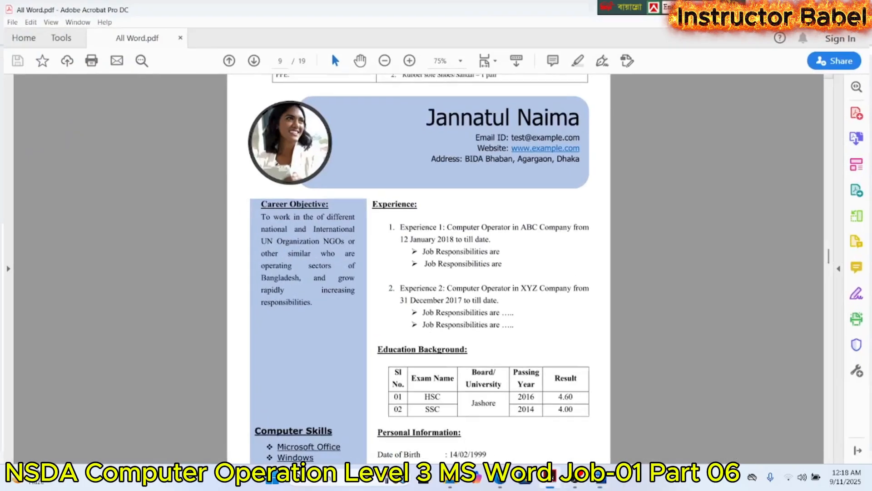
{"action": "scroll", "coordinate": [489, 323], "scroll_direction": "up", "scroll_amount": 5}
{"action": "scroll", "coordinate": [490, 322], "scroll_direction": "up", "scroll_amount": 6}
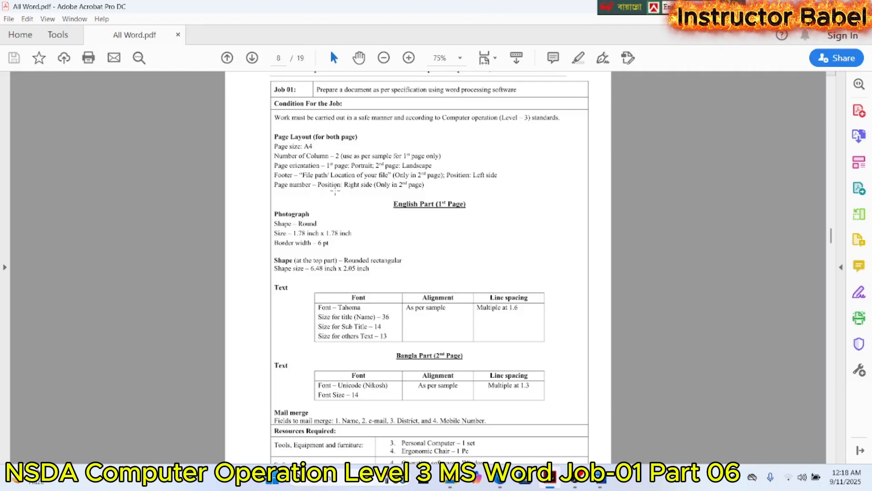
{"action": "scroll", "coordinate": [335, 200], "scroll_direction": "down", "scroll_amount": 5}
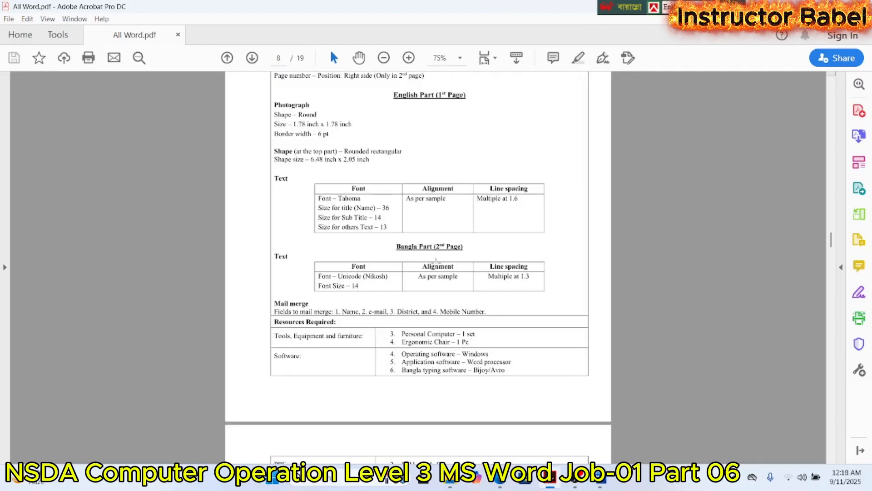
{"action": "scroll", "coordinate": [438, 268], "scroll_direction": "down", "scroll_amount": 20}
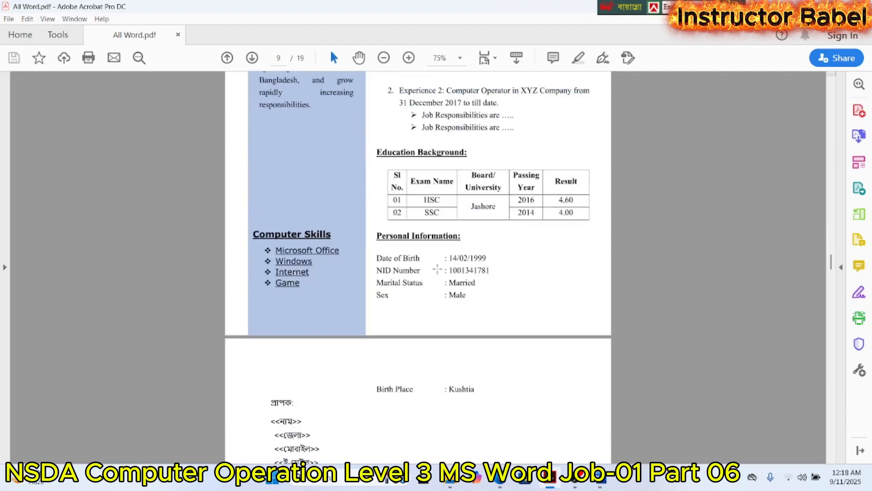
{"action": "scroll", "coordinate": [438, 268], "scroll_direction": "down", "scroll_amount": 3}
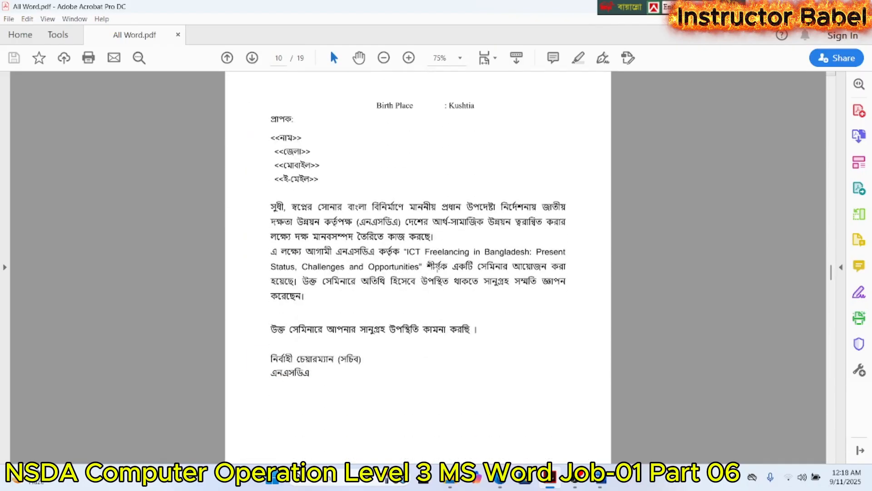
- Restore both windows to a smaller size and stack All Word.pdf above the Job-01 document in Word
{"action": "left_click", "coordinate": [840, 7]}
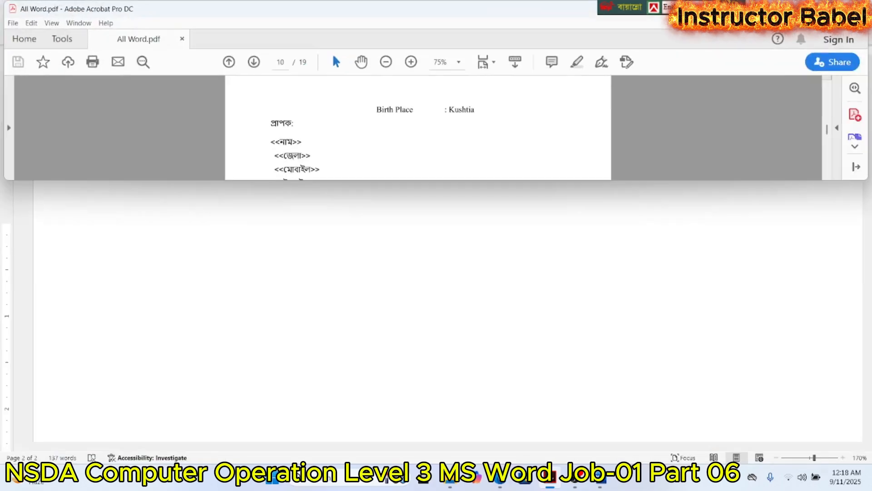
{"action": "left_click", "coordinate": [599, 483]}
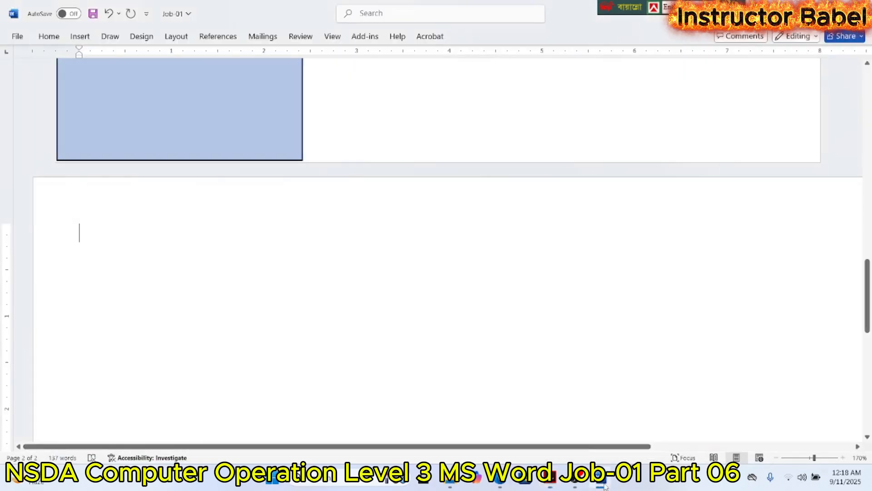
{"action": "left_click", "coordinate": [840, 7]}
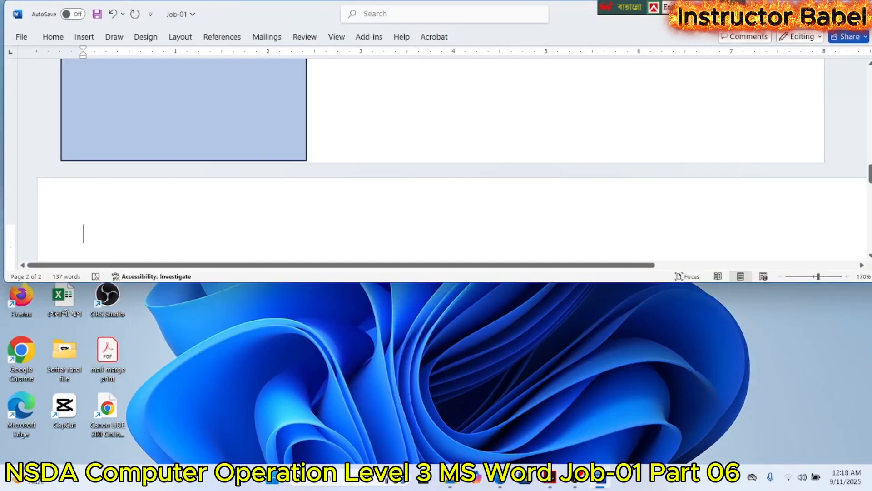
{"action": "left_click_drag", "start_coordinate": [560, 17], "coordinate": [545, 204]}
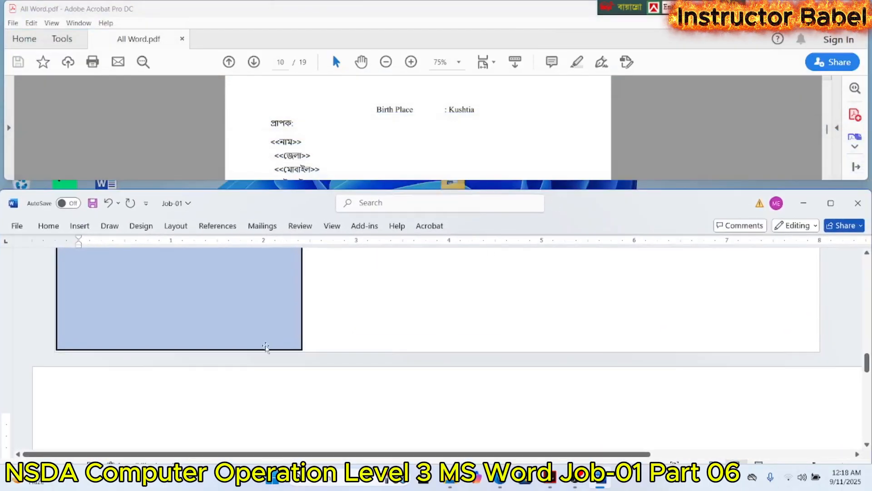
- Extend the Personal Information text box downward to make room for another line below Sex
{"action": "scroll", "coordinate": [356, 131], "scroll_direction": "up", "scroll_amount": 1}
{"action": "scroll", "coordinate": [356, 131], "scroll_direction": "down", "scroll_amount": 2}
{"action": "scroll", "coordinate": [359, 131], "scroll_direction": "up", "scroll_amount": 4}
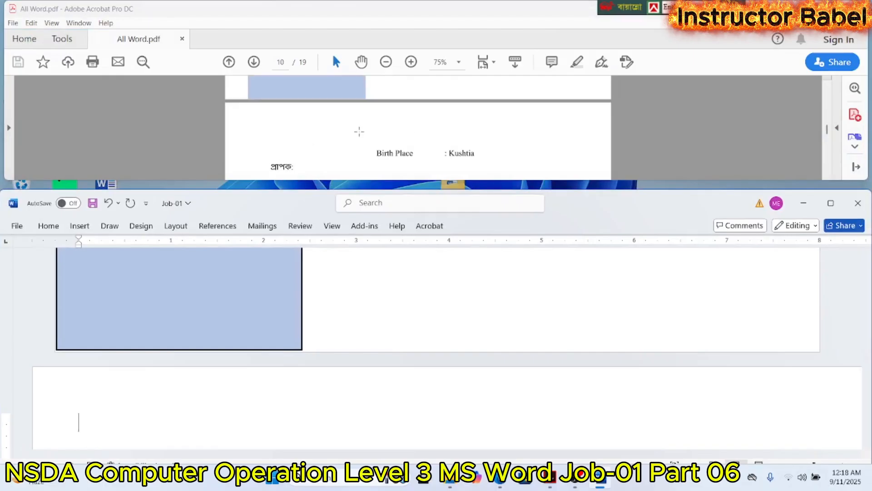
{"action": "scroll", "coordinate": [359, 131], "scroll_direction": "down", "scroll_amount": 2}
{"action": "scroll", "coordinate": [454, 311], "scroll_direction": "up", "scroll_amount": 3}
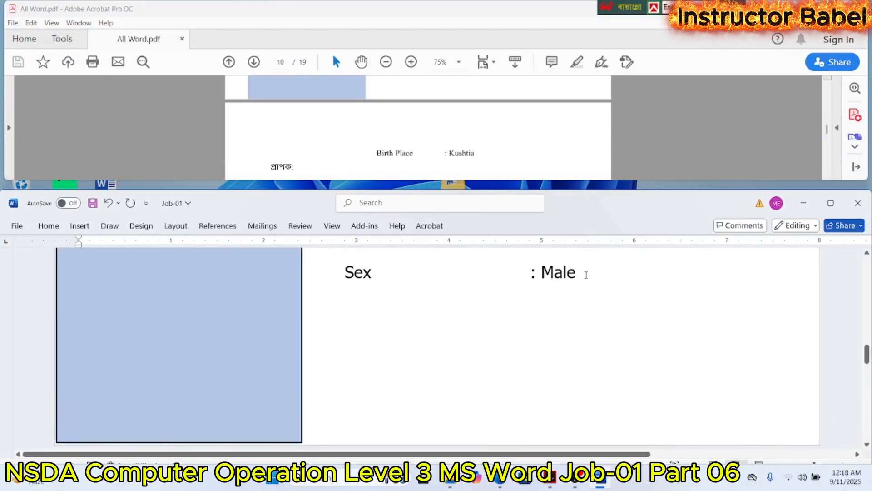
{"action": "left_click", "coordinate": [586, 275]}
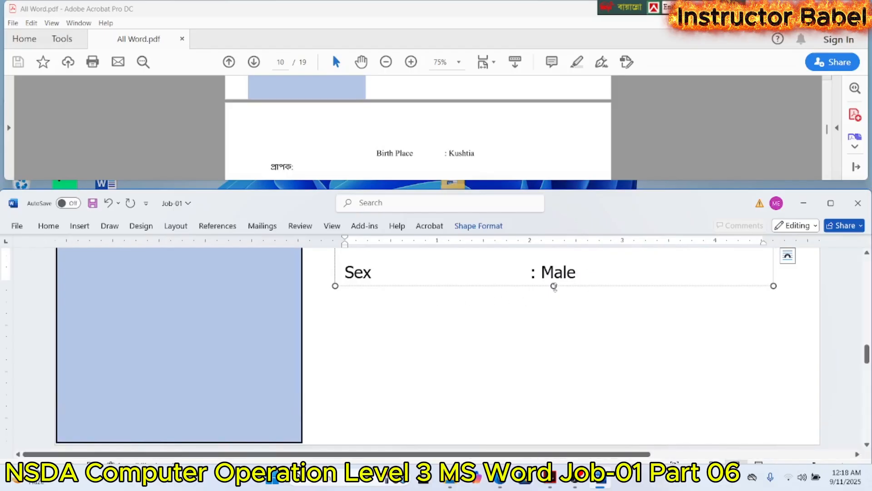
{"action": "left_click_drag", "start_coordinate": [554, 285], "coordinate": [566, 381]}
{"action": "scroll", "coordinate": [421, 324], "scroll_direction": "down", "scroll_amount": 13}
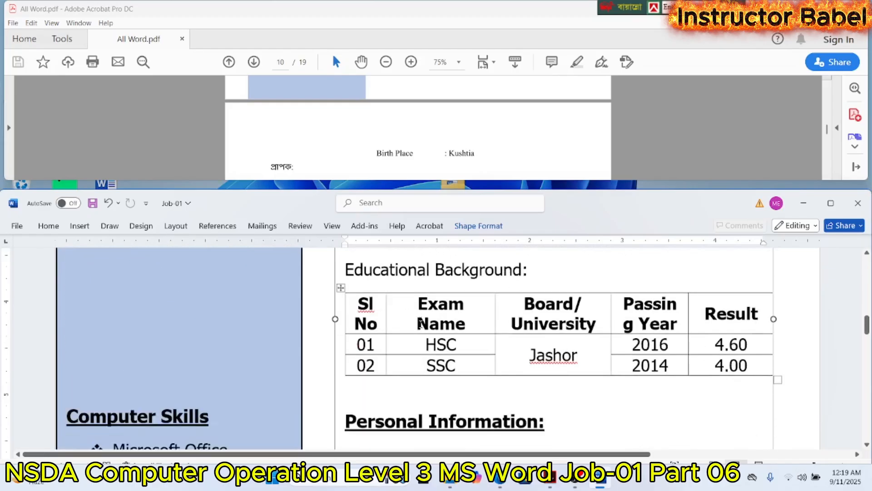
{"action": "scroll", "coordinate": [421, 324], "scroll_direction": "down", "scroll_amount": 5}
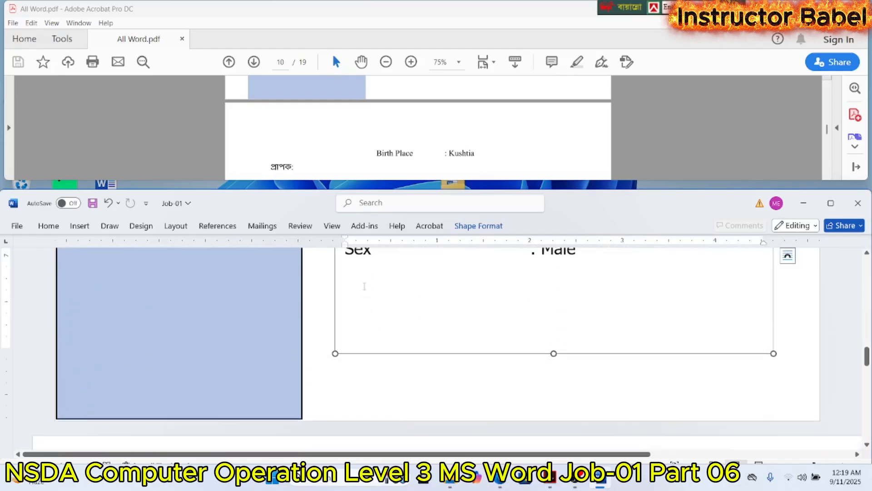
- Add the line "Birth Place : Khulna" below Sex, with the colon aligned to the entries above
{"action": "left_click", "coordinate": [364, 285]}
{"action": "type", "text": "B"}
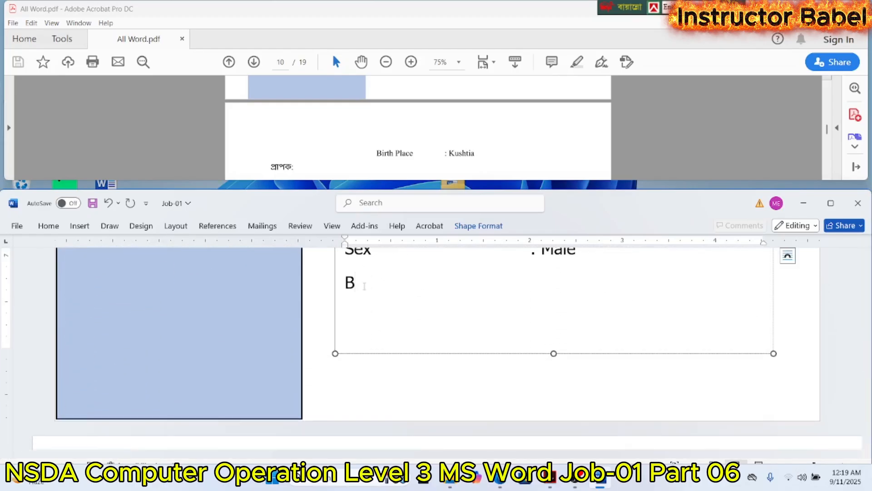
{"action": "type", "text": "irth Place"}
{"action": "key", "text": "Tab"}
{"action": "key", "text": "Tab"}
{"action": "key", "text": "Tab"}
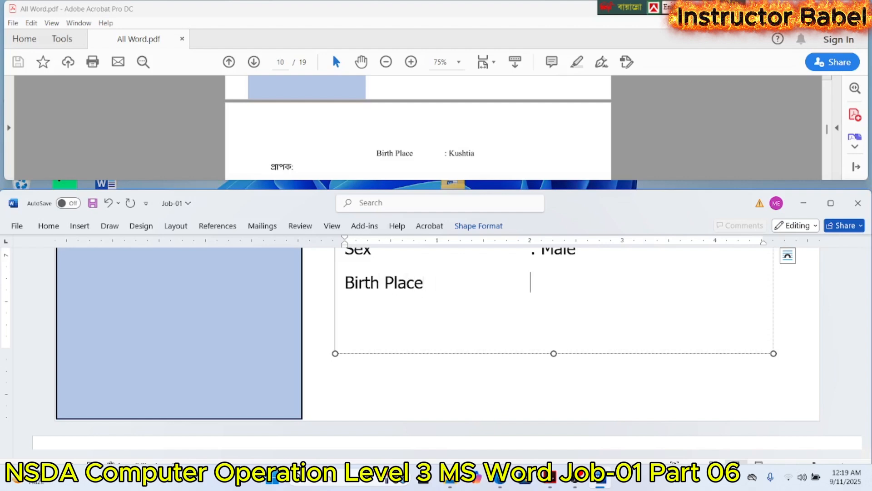
{"action": "type", "text": ": Khul"}
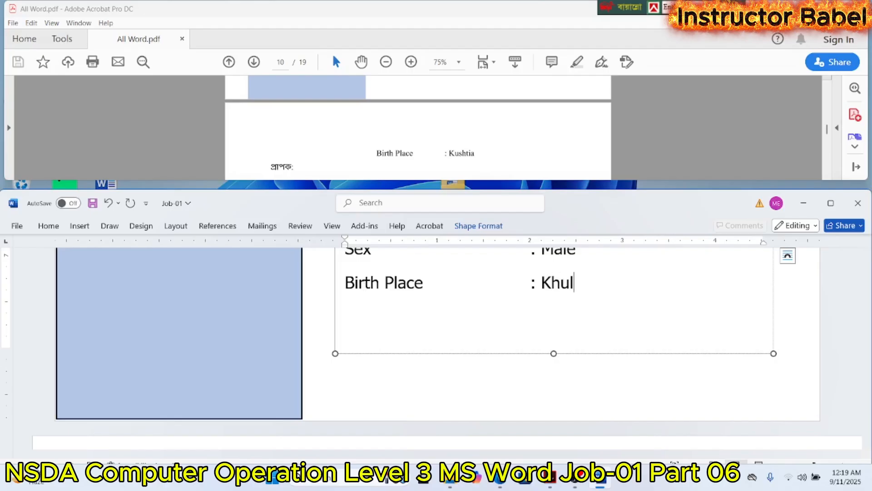
{"action": "type", "text": "na"}
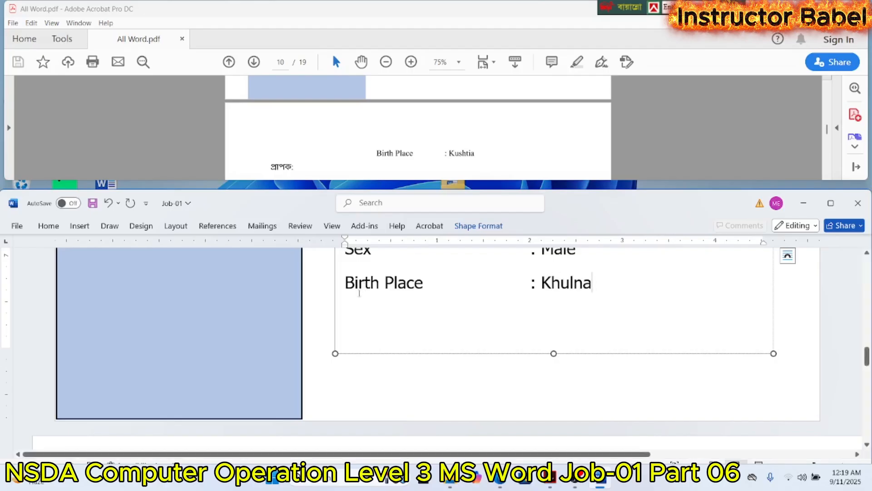
- Switch to Bangla Unicode typing and enter "প্রাপক" on the first line of the second page
{"action": "scroll", "coordinate": [185, 356], "scroll_direction": "down", "scroll_amount": 5}
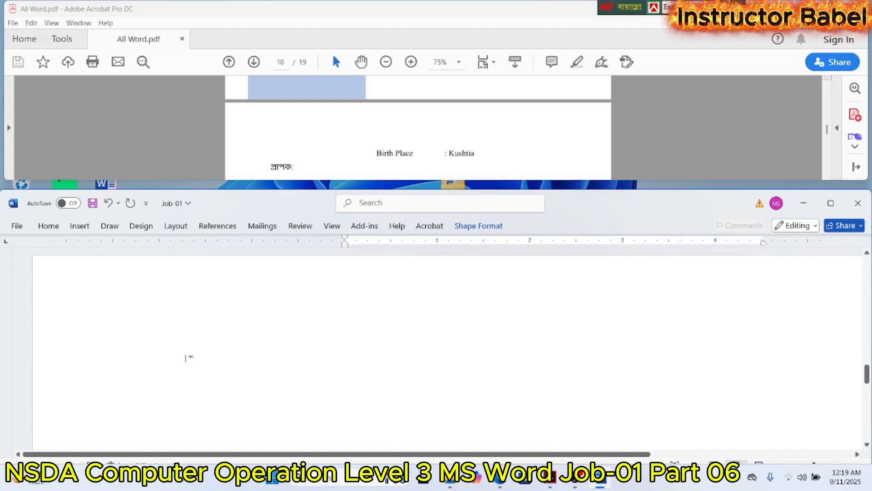
{"action": "left_click", "coordinate": [182, 308]}
{"action": "scroll", "coordinate": [343, 123], "scroll_direction": "down", "scroll_amount": 1}
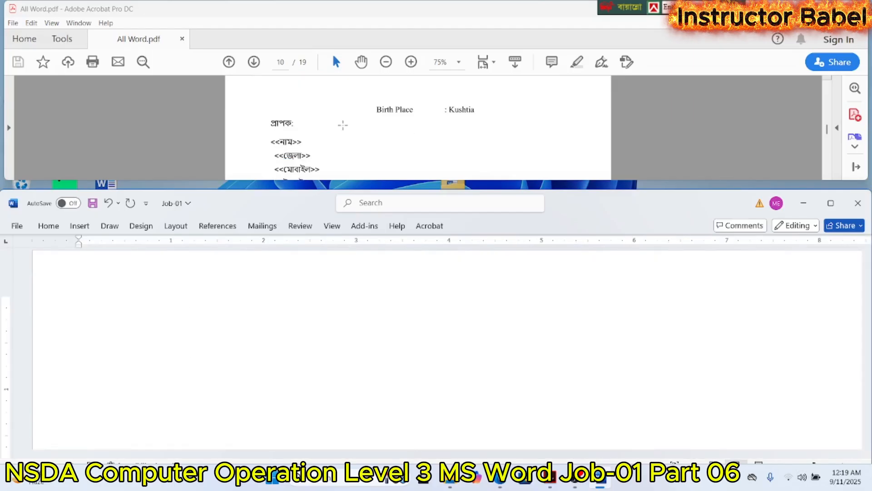
{"action": "key", "text": "ctrl+alt+v"}
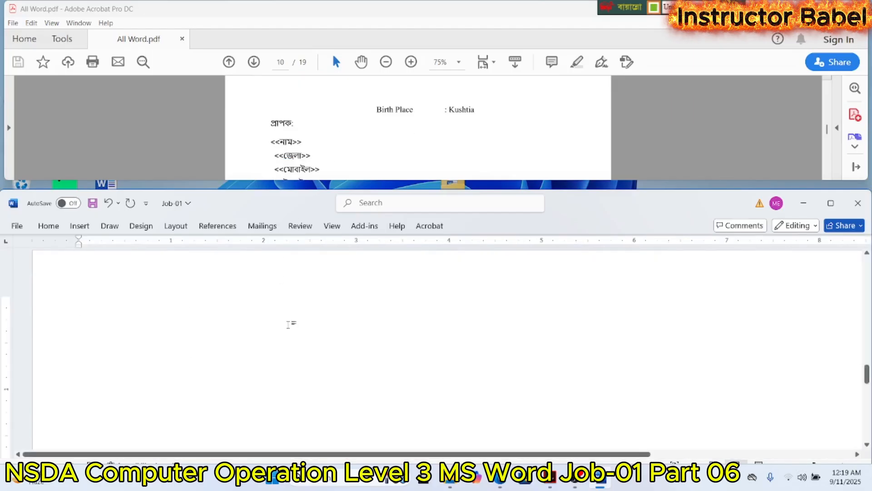
{"action": "type", "text": "প্রাপ"}
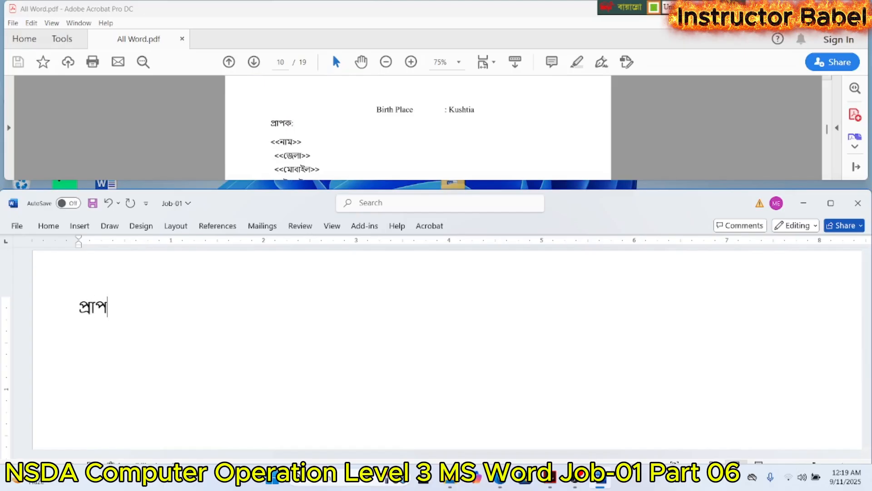
{"action": "type", "text": "ত"}
{"action": "key", "text": "BackSpace"}
{"action": "type", "text": "ক"}
{"action": "scroll", "coordinate": [389, 97], "scroll_direction": "down", "scroll_amount": 2}
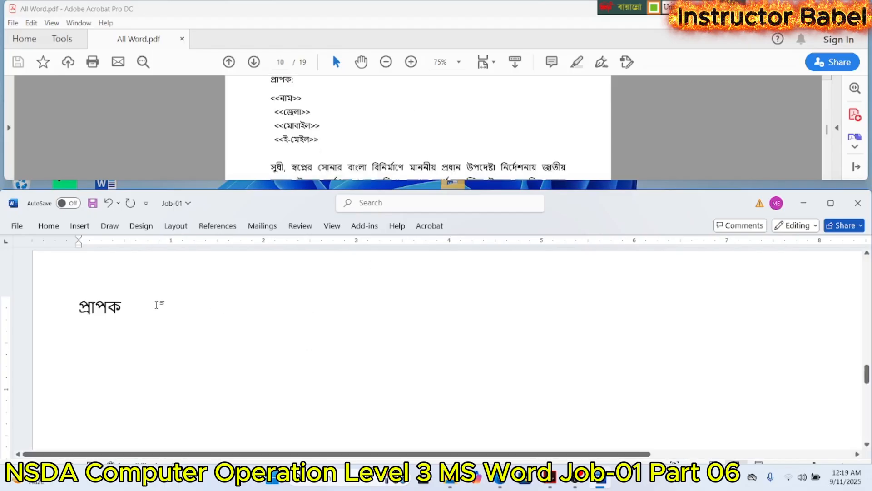
- Leave blank lines below "প্রাপক" and begin the letter paragraph with "সুধী, স্বপ্নের সোনার"
{"action": "key", "text": "Return"}
{"action": "key", "text": "Return"}
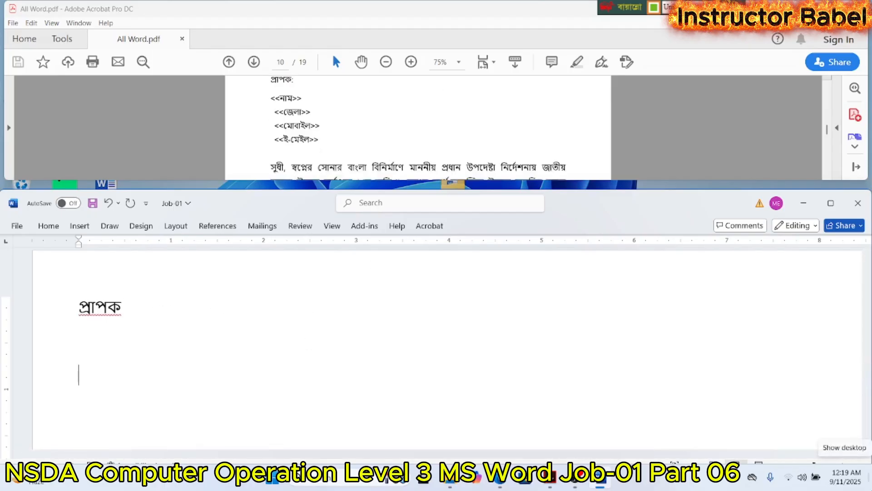
{"action": "key", "text": "Return"}
{"action": "type", "text": "সুধী, স্ব"}
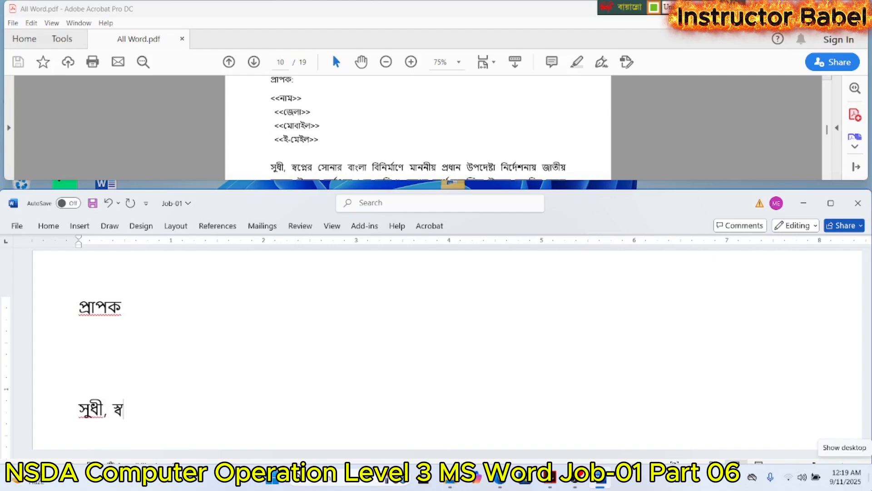
{"action": "type", "text": "পে্নের সোনার"}
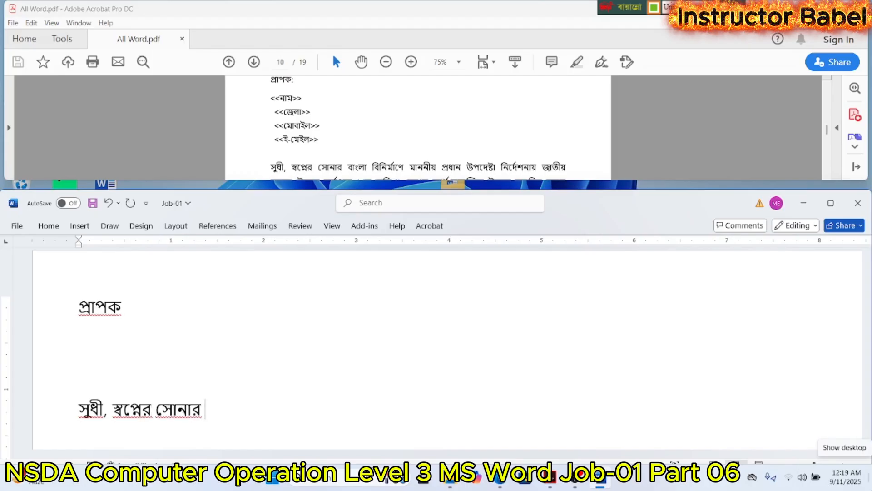
{"action": "type", "text": " বাঙ"}
- Continue the letter paragraph with the words "বাংলা বিনির্মএন"
{"action": "key", "text": "BackSpace"}
{"action": "type", "text": "ংলা বি"}
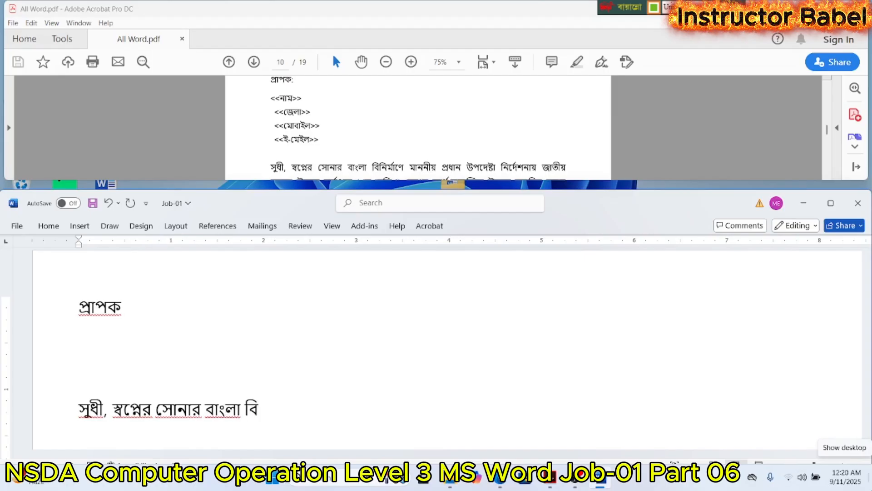
{"action": "type", "text": "নি"}
{"action": "type", "text": "ম্রএন "}
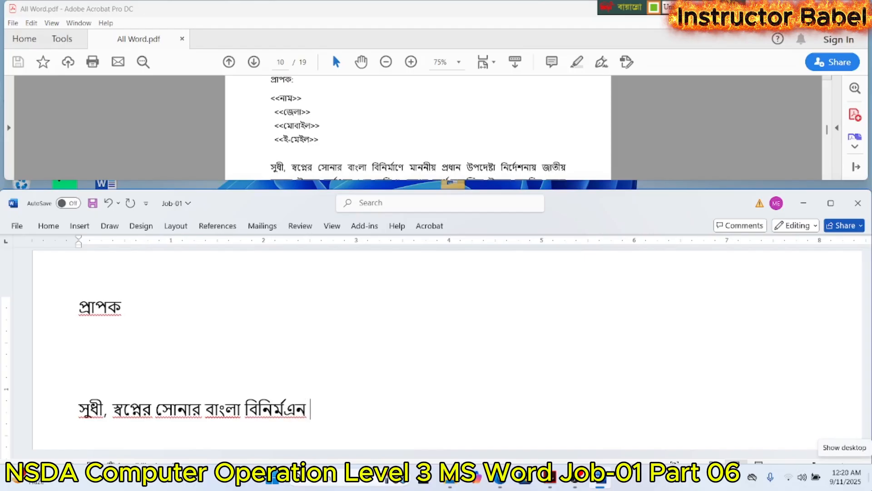
{"action": "type", "text": "মান"}
- Continue the letter paragraph with the words "মাননীয় প্রধান উপদেষ্টা"
{"action": "key", "text": "BackSpace"}
{"action": "type", "text": "ননী"}
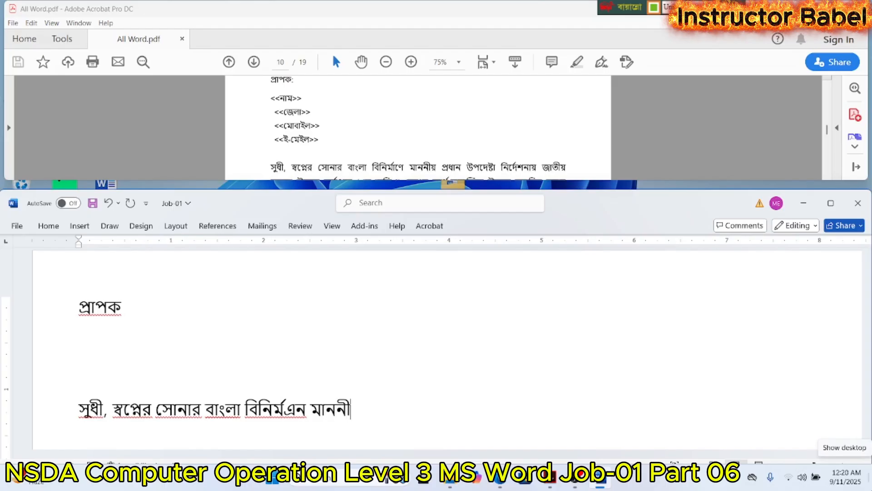
{"action": "type", "text": "য় প্রধান"}
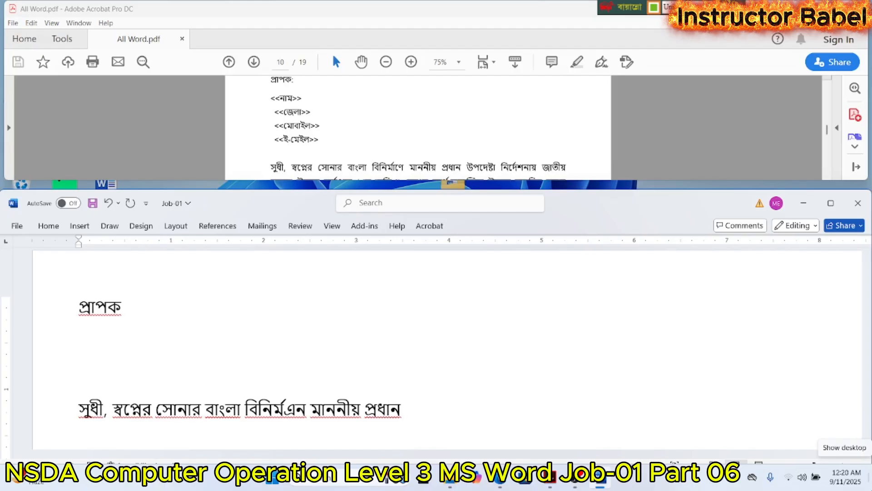
{"action": "type", "text": " ্উপদে"}
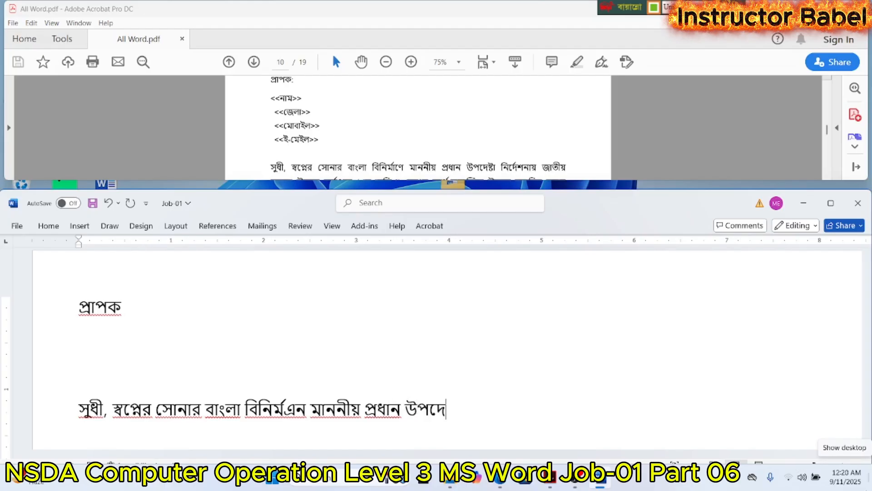
{"action": "type", "text": "ষ্টা নিদে"}
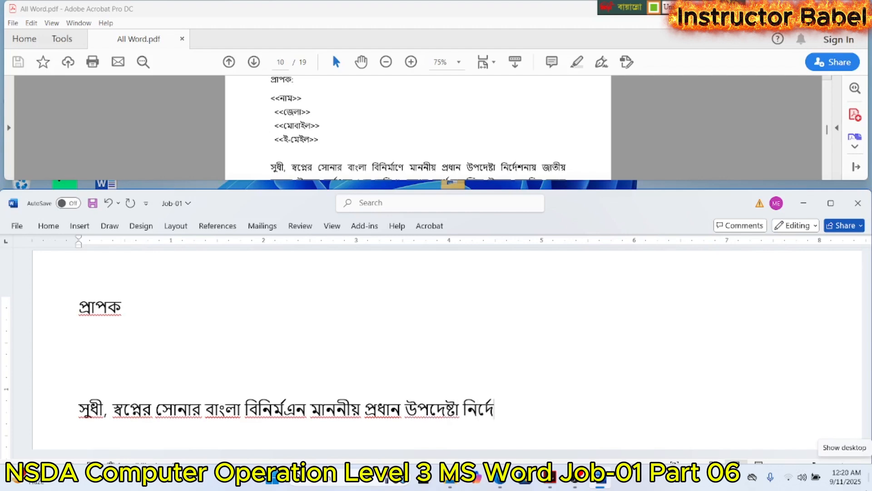
{"action": "type", "text": "মনাড"}
- Add the words "নির্দেশনায় জাতীয়" to the letter paragraph
{"action": "key", "text": "BackSpace"}
{"action": "type", "text": "য়"}
{"action": "key", "text": "BackSpace"}
{"action": "key", "text": "BackSpace"}
{"action": "key", "text": "BackSpace"}
{"action": "key", "text": "BackSpace"}
{"action": "key", "text": "BackSpace"}
{"action": "key", "text": "BackSpace"}
{"action": "key", "text": "BackSpace"}
{"action": "key", "text": "BackSpace"}
{"action": "type", "text": "দেশনায়"}
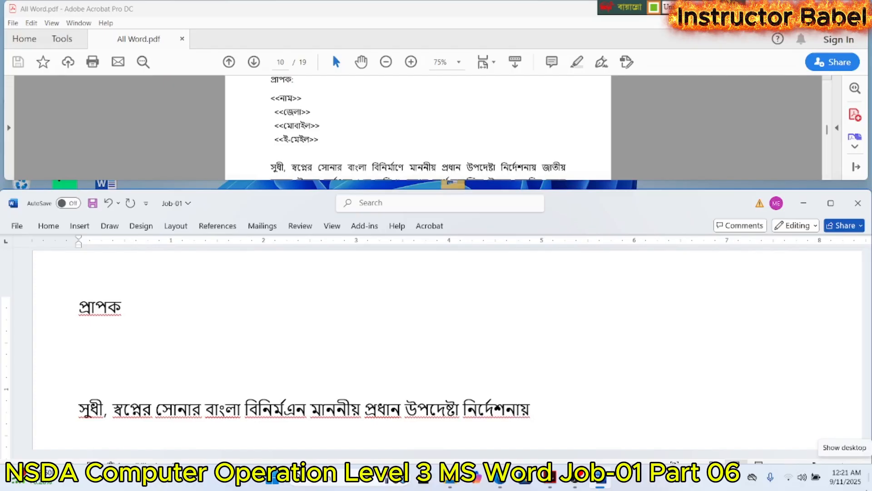
{"action": "type", "text": " জাতীয়"}
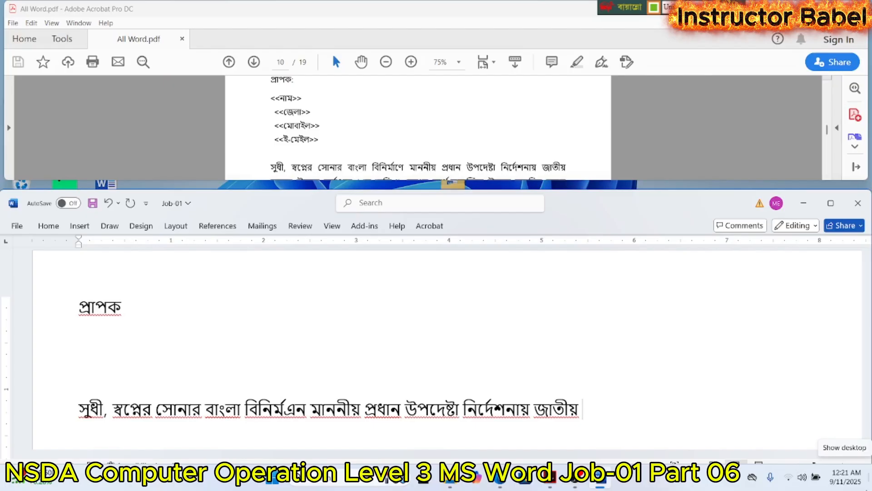
- Follow the PDF sample's next line and add "দক্ষতা উন্নয়ন কর্তৃপক্ষ" to the letter paragraph
{"action": "scroll", "coordinate": [530, 119], "scroll_direction": "down", "scroll_amount": 4}
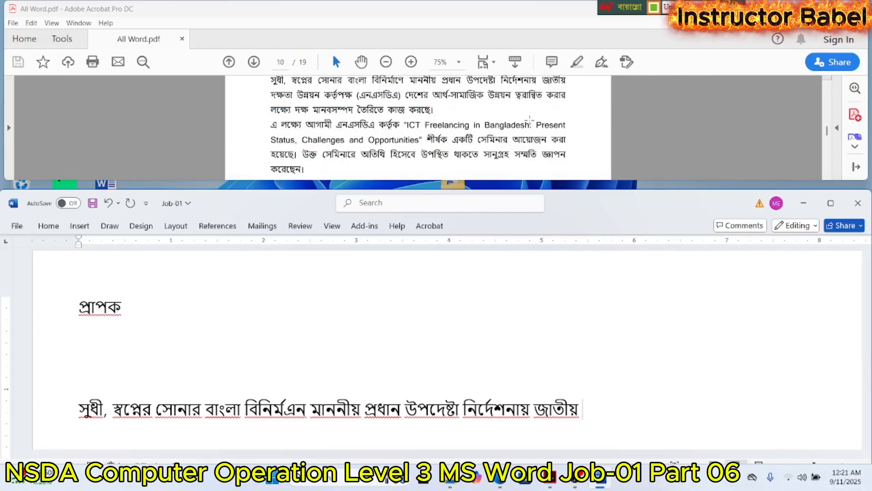
{"action": "type", "text": "দক"}
{"action": "type", "text": "্ষ"}
{"action": "type", "text": "তা উ"}
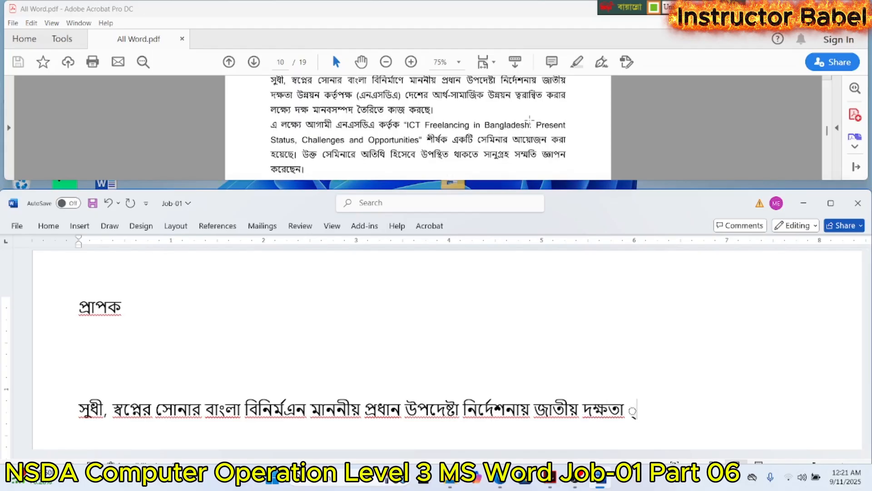
{"action": "type", "text": "ন্নয়ন"}
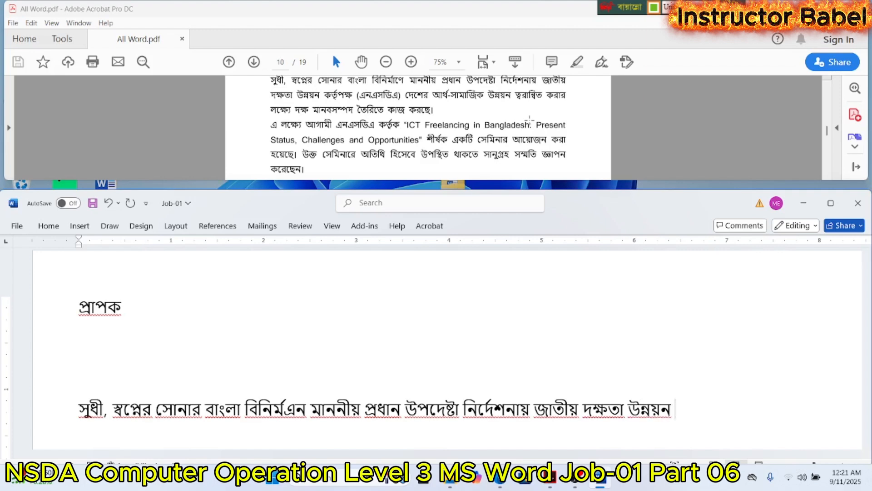
{"action": "type", "text": " কর্তৃপক্ষ"}
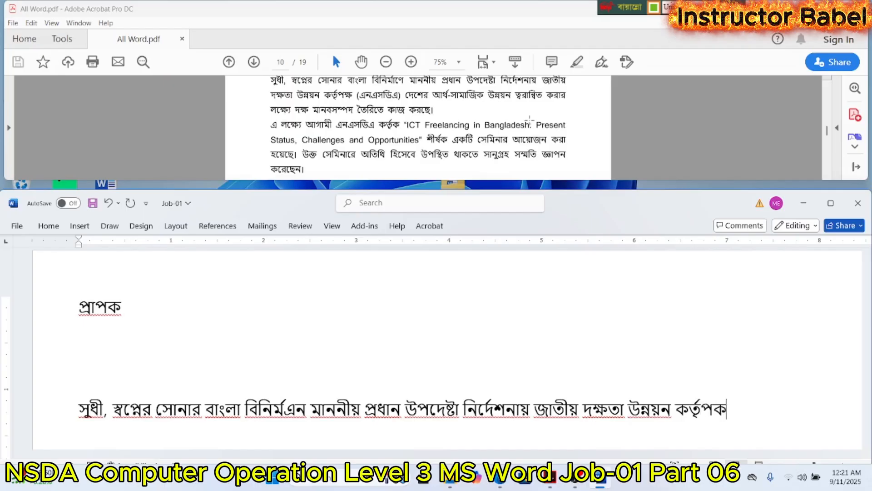
{"action": "key", "text": "BackSpace"}
{"action": "type", "text": "ষ"}
{"action": "type", "text": " (এ"}
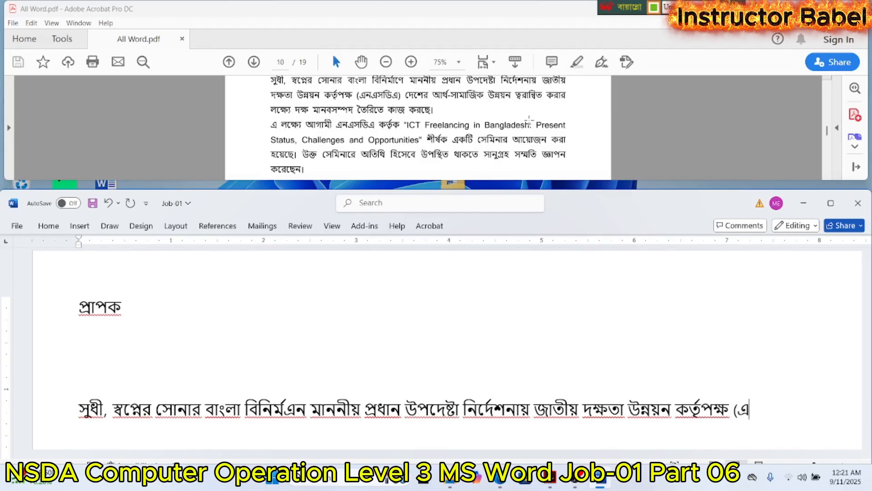
{"action": "type", "text": "নএস"}
{"action": "type", "text": "ডি"}
{"action": "type", "text": "্্র"}
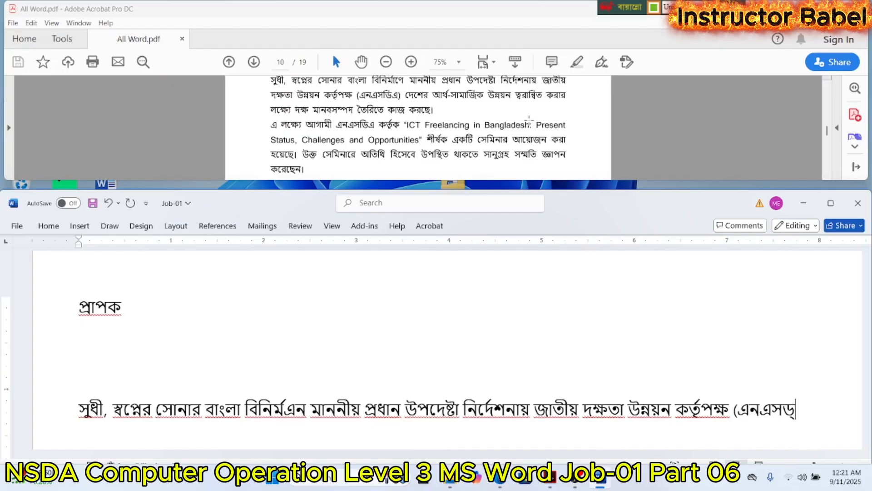
- Add the bracketed abbreviation "(এনএসডিএ)" and the word "দেশের" to the letter paragraph
{"action": "key", "text": "BackSpace"}
{"action": "key", "text": "BackSpace"}
{"action": "key", "text": "BackSpace"}
{"action": "key", "text": "BackSpace"}
{"action": "key", "text": "BackSpace"}
{"action": "type", "text": "ডিএ"}
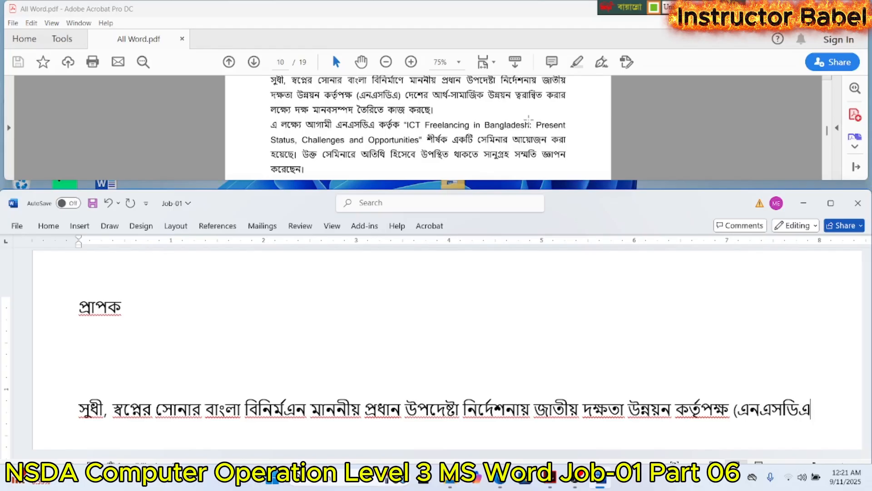
{"action": "type", "text": ") দেশের"}
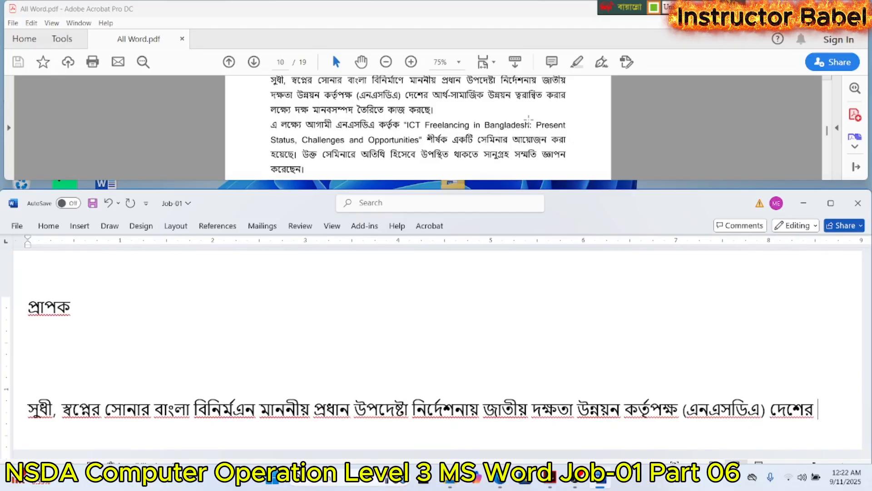
{"action": "type", "text": " আ"}
{"action": "type", "text": "থ"}
- Continue the letter paragraph with "আর্থ-সামাজিক উন্নয়ন ত্বরান্বিত করার"
{"action": "type", "text": "সামাজিক"}
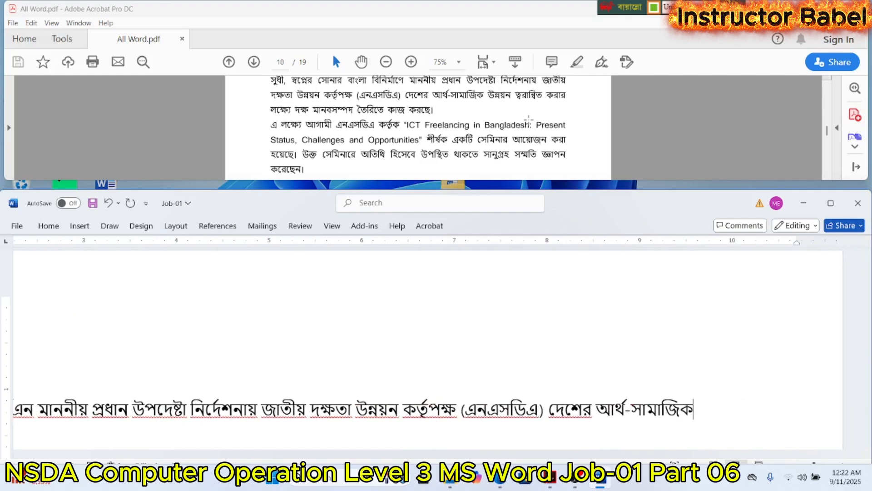
{"action": "type", "text": " উন্ন"}
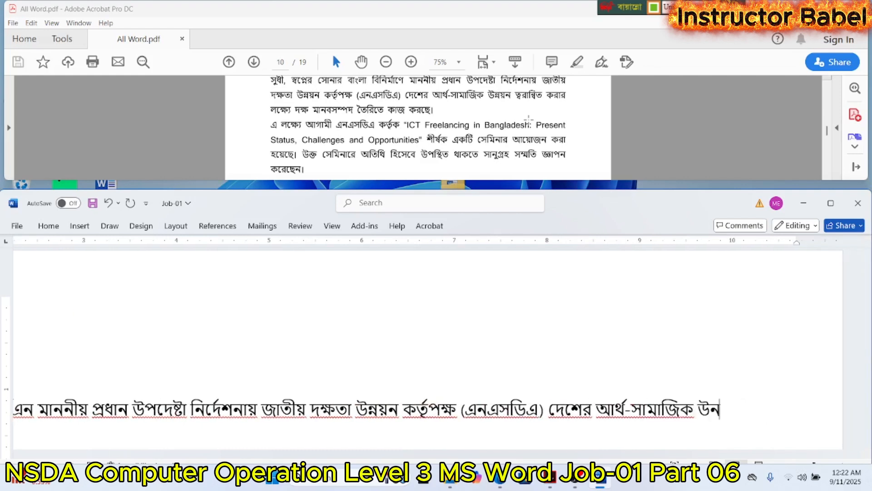
{"action": "type", "text": "য়"}
{"action": "type", "text": "ন"}
{"action": "type", "text": " ত্"}
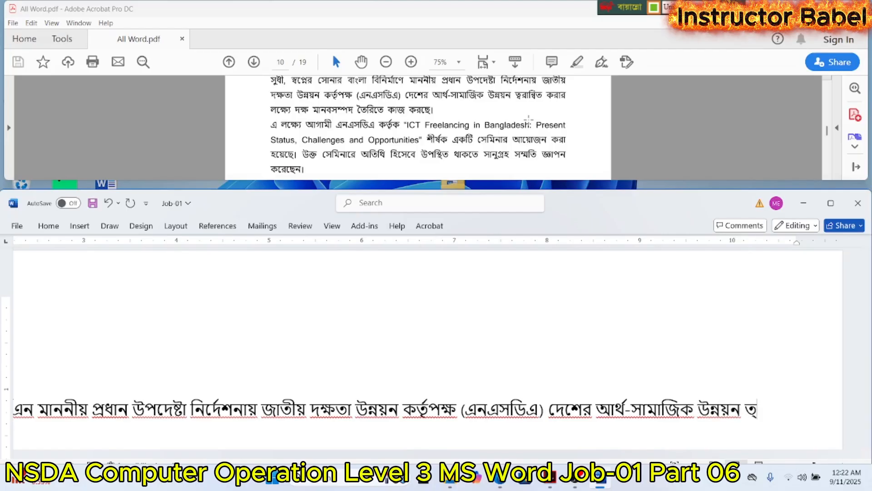
{"action": "type", "text": "বরা"}
{"action": "type", "text": "ন্বিত "}
{"action": "type", "text": "করার"}
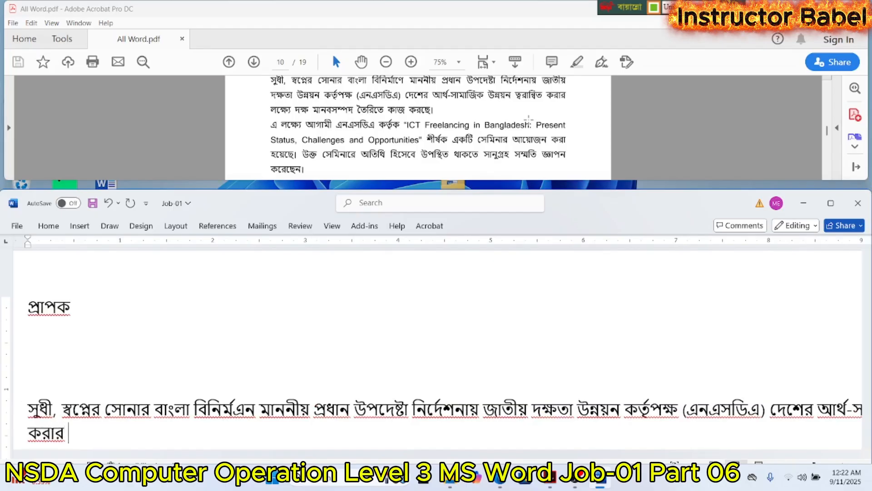
{"action": "type", "text": " ল"}
{"action": "type", "text": "কে"}
{"action": "type", "text": "াষ"}
- Add the words "লক্ষ্যে দক্ষ" to the letter paragraph
{"action": "key", "text": "BackSpace"}
{"action": "key", "text": "BackSpace"}
{"action": "key", "text": "BackSpace"}
{"action": "type", "text": "ক্ষ্যে দক্ষ"}
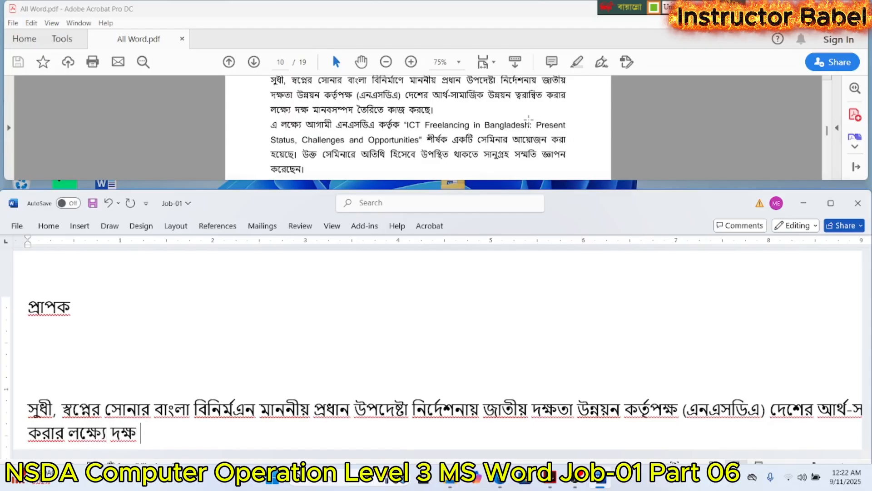
{"action": "type", "text": " মানবসমাপদ"}
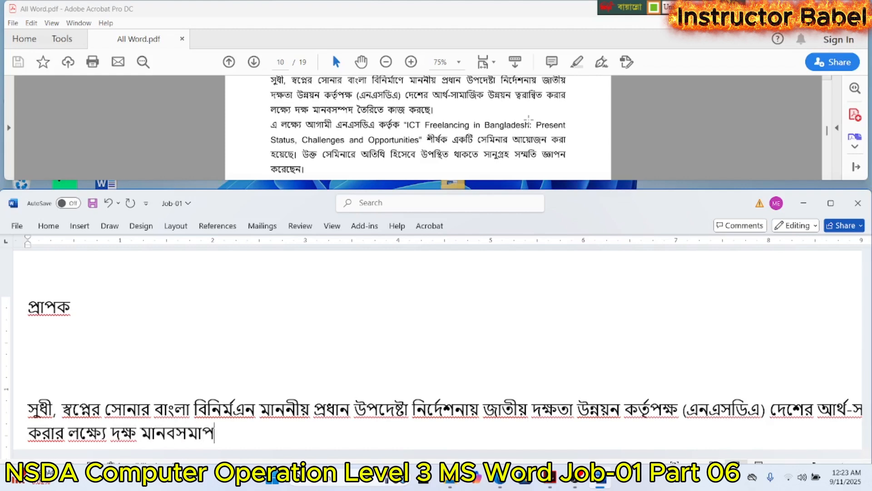
- Continue the letter paragraph with the words "মানবসম্পদ তৈরীতে"
{"action": "key", "text": "BackSpace"}
{"action": "key", "text": "BackSpace"}
{"action": "key", "text": "BackSpace"}
{"action": "type", "text": "্পদ "}
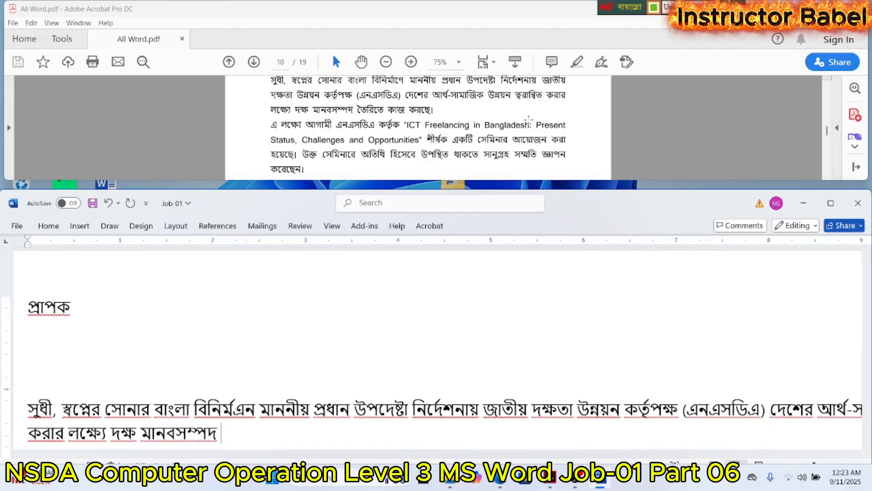
{"action": "type", "text": "তৈরীতে"}
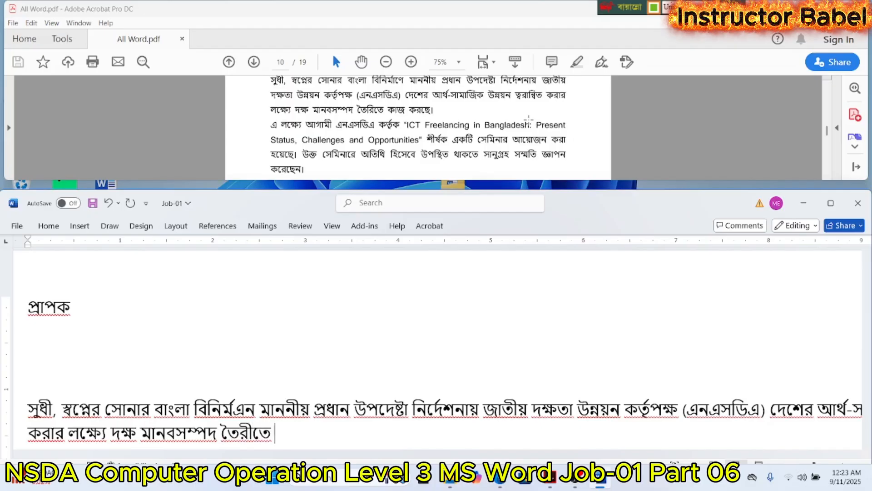
{"action": "type", "text": " কাজ ক"}
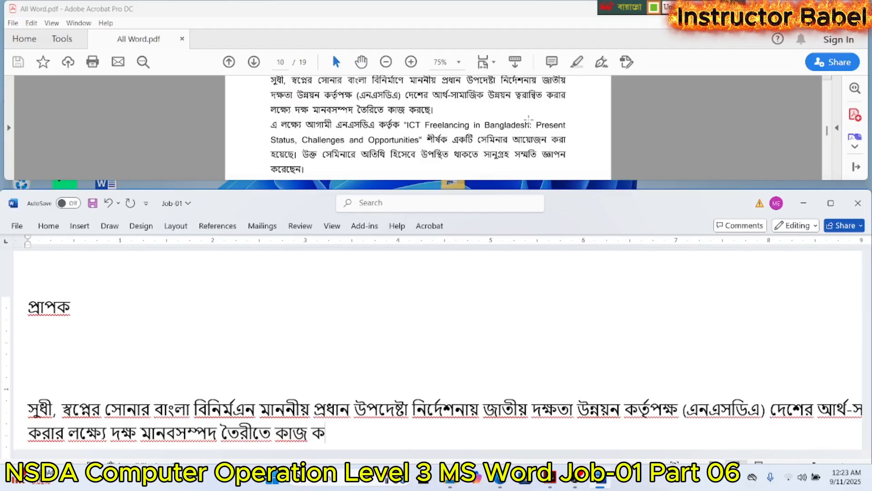
- Finish the letter paragraph's sentence with "কাজ করছে।" and start a new paragraph below it
{"action": "key", "text": "BackSpace"}
{"action": "type", "text": "রেে"}
{"action": "key", "text": "BackSpace"}
{"action": "key", "text": "BackSpace"}
{"action": "key", "text": "BackSpace"}
{"action": "type", "text": "কর"}
{"action": "type", "text": "ঝে"}
{"action": "key", "text": "BackSpace"}
{"action": "key", "text": "BackSpace"}
{"action": "type", "text": "ছে।"}
{"action": "key", "text": "Return"}
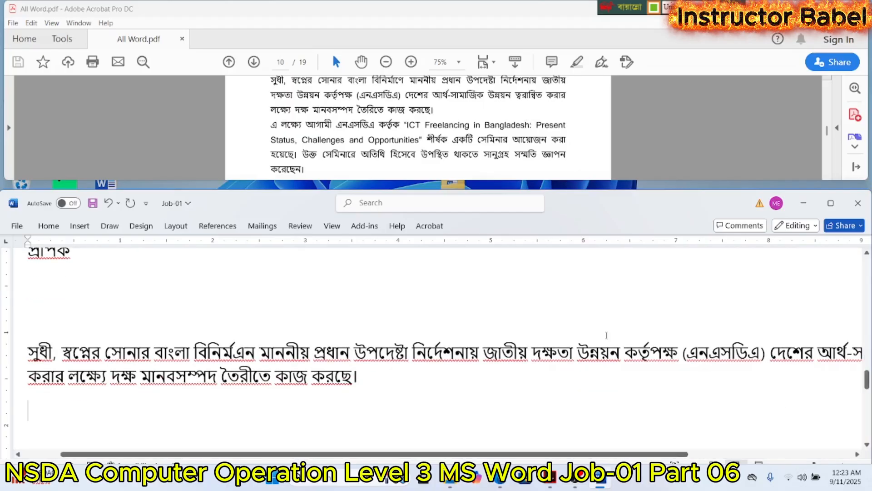
- Maximize the Word window and set this section's left and right page margins to 1.5"
{"action": "left_click", "coordinate": [831, 203]}
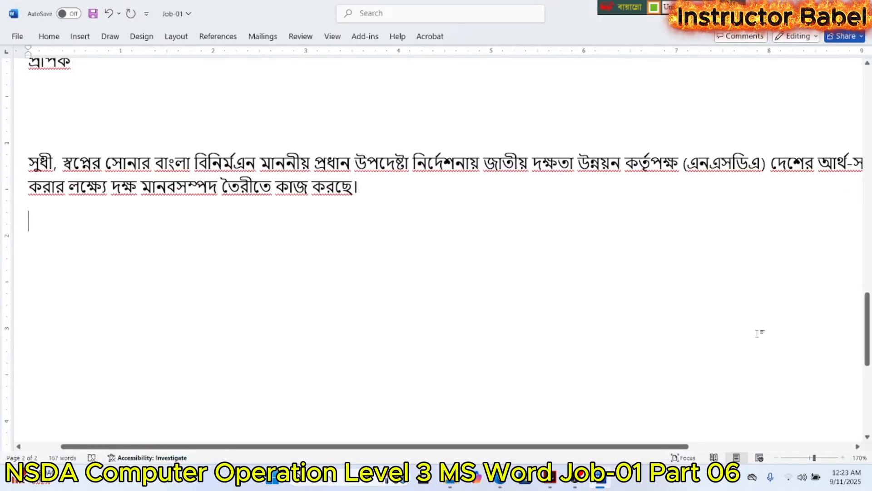
{"action": "left_click", "coordinate": [779, 459]}
{"action": "left_click", "coordinate": [780, 459]}
{"action": "left_click", "coordinate": [780, 459]}
{"action": "left_click", "coordinate": [779, 459]}
{"action": "left_click", "coordinate": [780, 458]}
{"action": "left_click", "coordinate": [779, 459]}
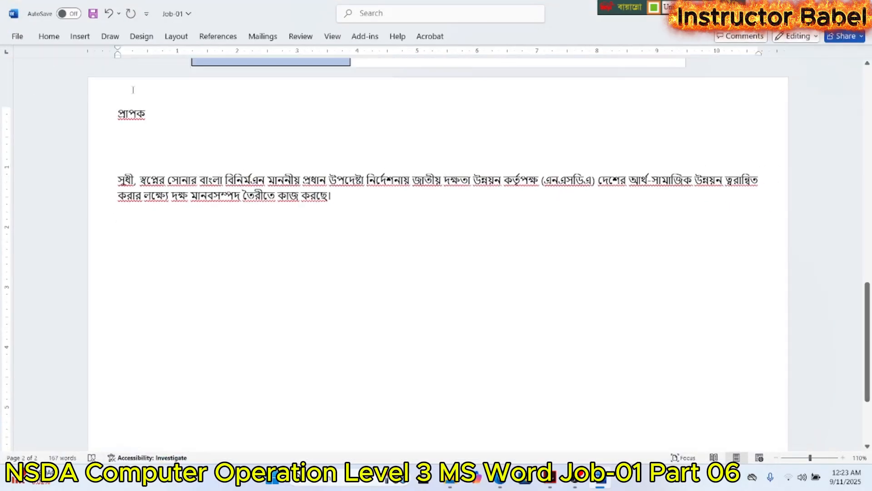
{"action": "left_click", "coordinate": [178, 38]}
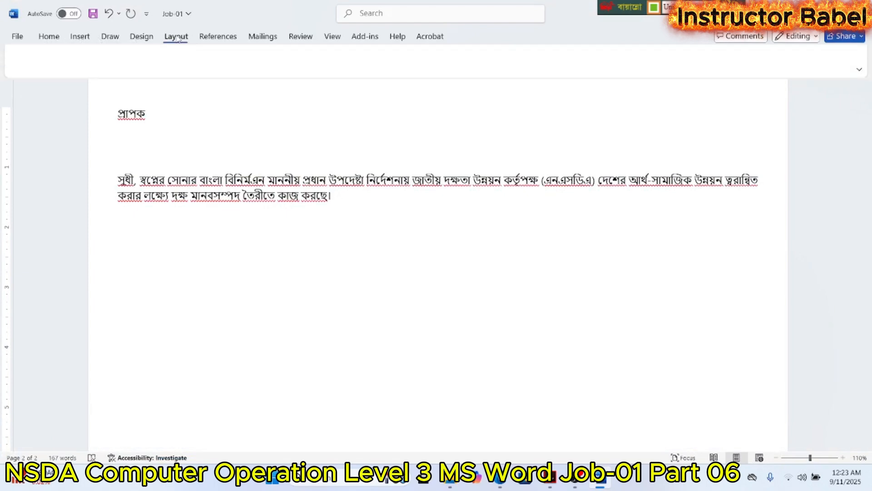
{"action": "left_click", "coordinate": [24, 68]}
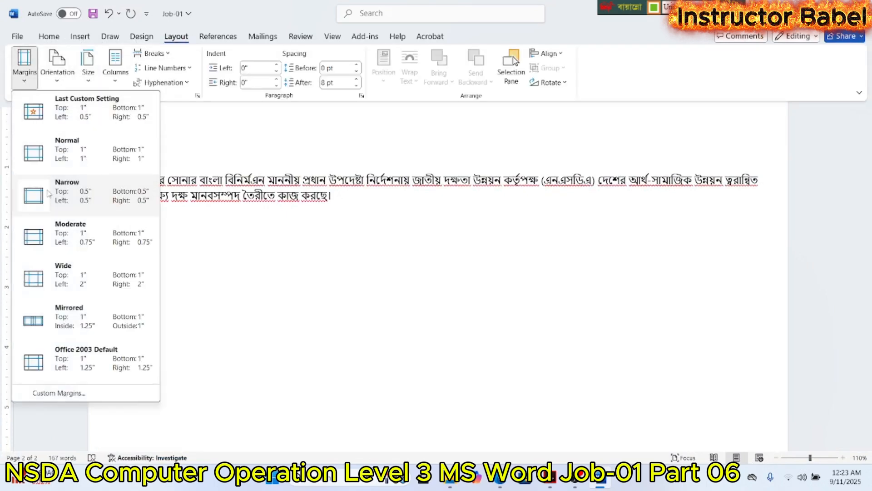
{"action": "left_click", "coordinate": [58, 392]}
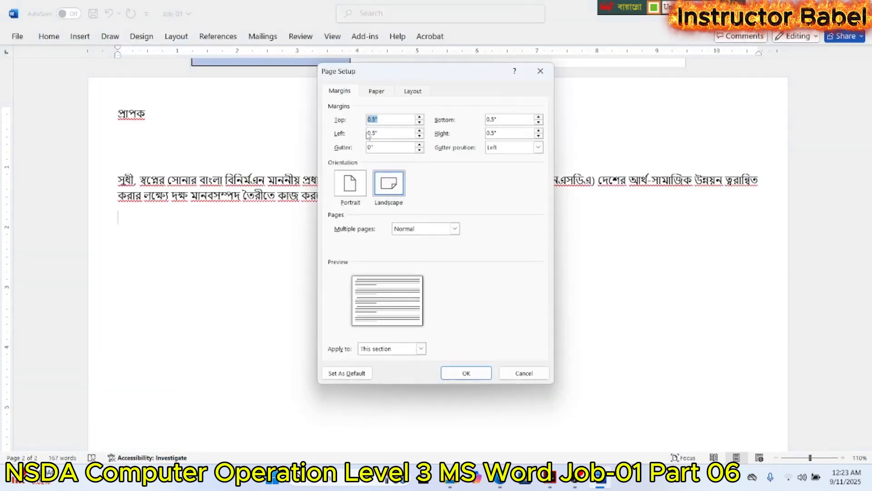
{"action": "left_click", "coordinate": [420, 131]}
{"action": "left_click", "coordinate": [420, 131]}
{"action": "left_click", "coordinate": [420, 130]}
{"action": "left_click", "coordinate": [420, 131]}
{"action": "left_click", "coordinate": [420, 131]}
{"action": "left_click", "coordinate": [420, 131]}
{"action": "left_click", "coordinate": [420, 131]}
{"action": "left_click", "coordinate": [420, 131]}
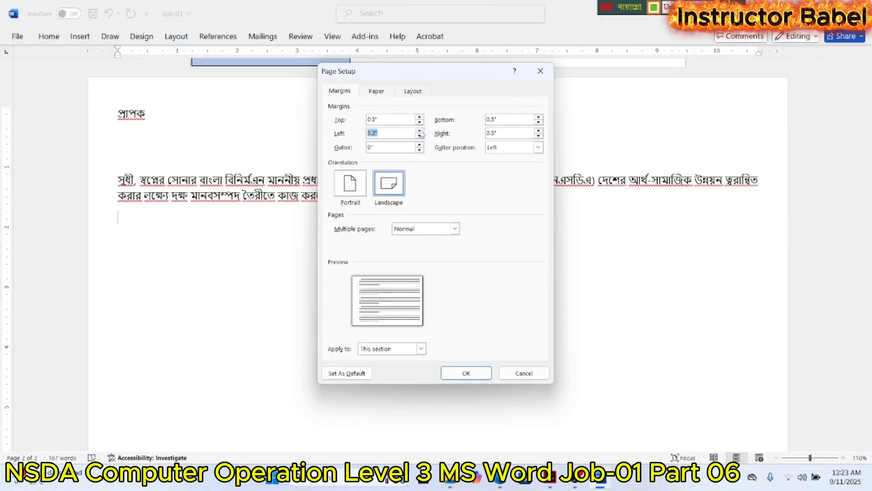
{"action": "left_click", "coordinate": [539, 130]}
{"action": "left_click", "coordinate": [539, 130]}
{"action": "left_click", "coordinate": [539, 130]}
{"action": "left_click", "coordinate": [539, 130]}
{"action": "left_click", "coordinate": [539, 130]}
{"action": "left_click", "coordinate": [539, 130]}
{"action": "left_click", "coordinate": [539, 130]}
{"action": "left_click", "coordinate": [539, 130]}
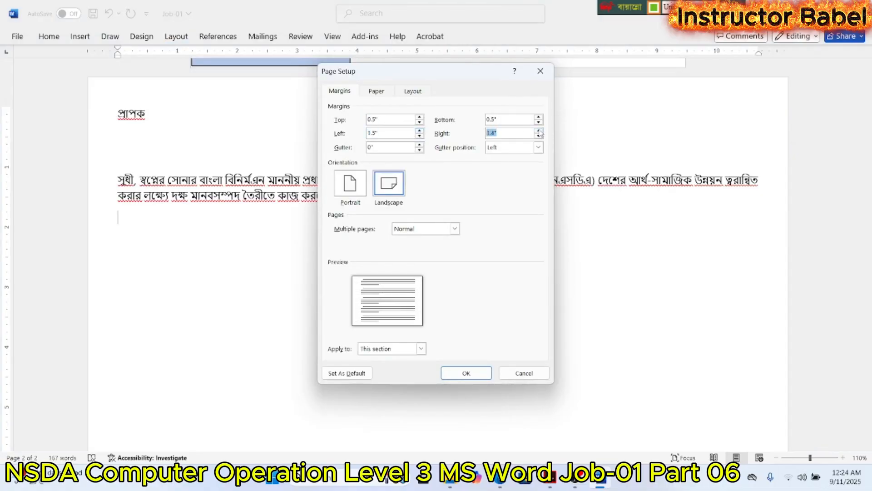
{"action": "left_click", "coordinate": [472, 373]}
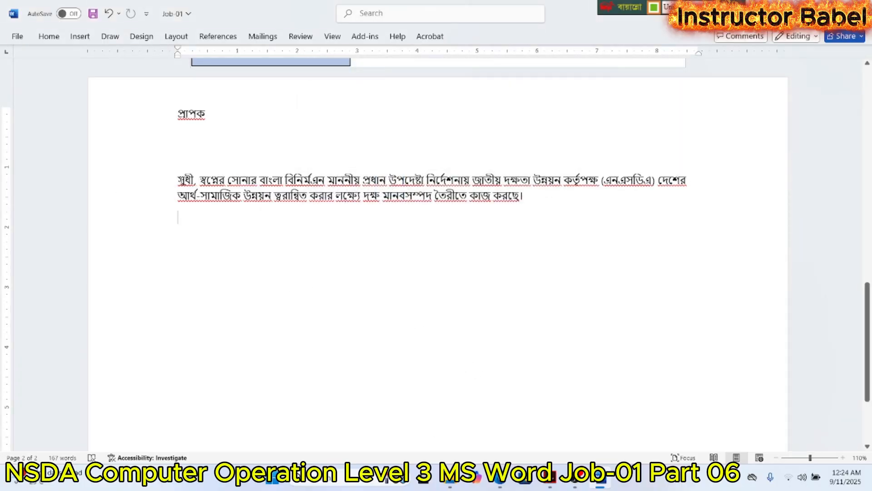
{"action": "left_click", "coordinate": [186, 178]}
{"action": "key", "text": "Return"}
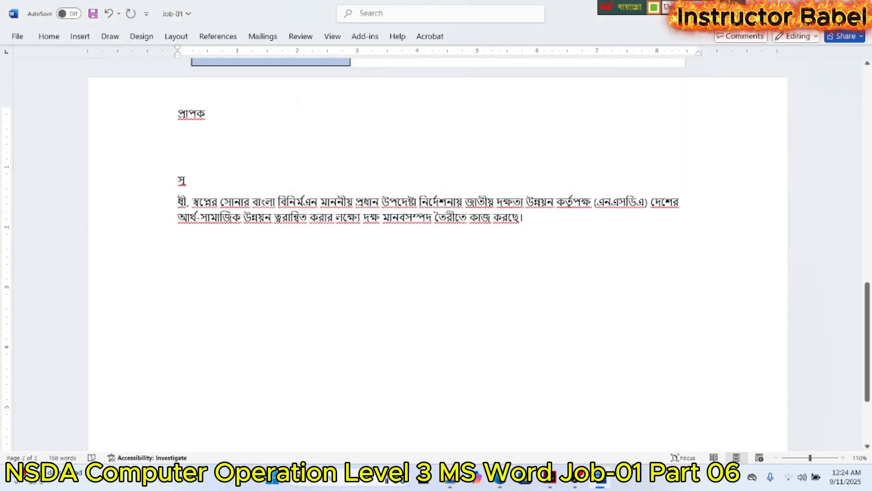
{"action": "key", "text": "ctrl+z"}
{"action": "key", "text": "Return"}
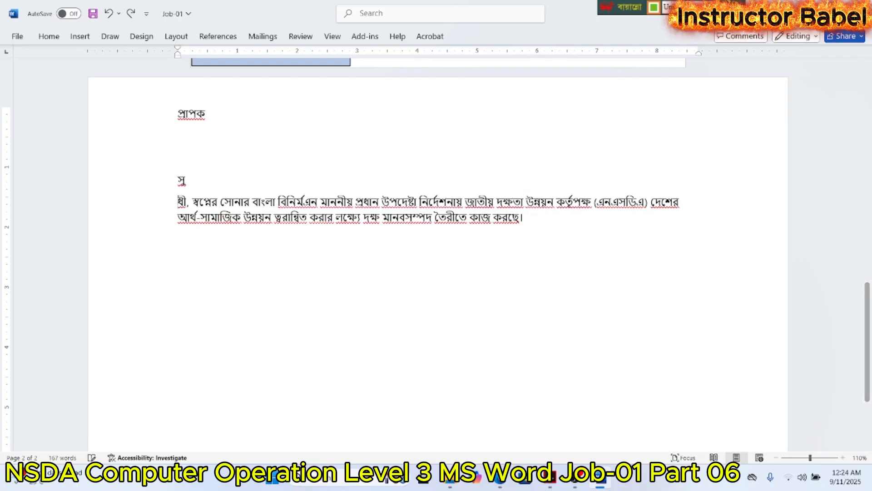
{"action": "key", "text": "ctrl+z"}
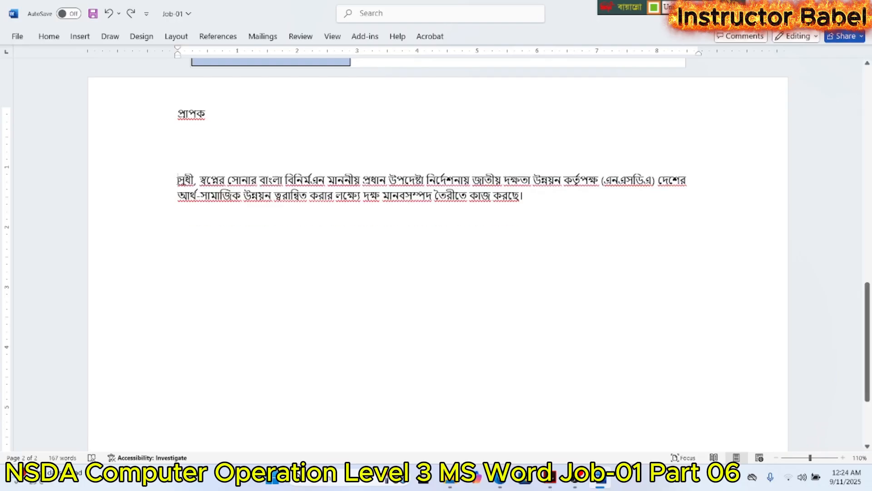
- Insert three blank lines above the letter paragraph and restore the Word window to sit alongside the PDF sample
{"action": "key", "text": "Return"}
{"action": "key", "text": "Return"}
{"action": "key", "text": "Return"}
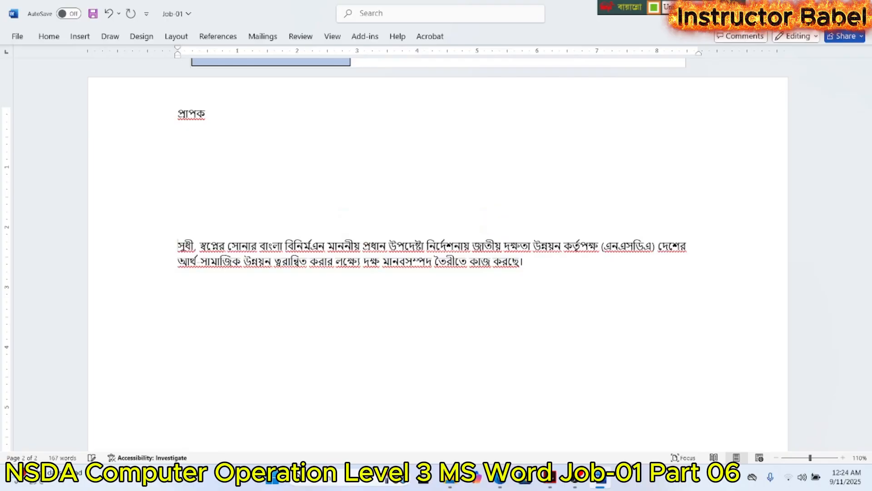
{"action": "left_click", "coordinate": [831, 13]}
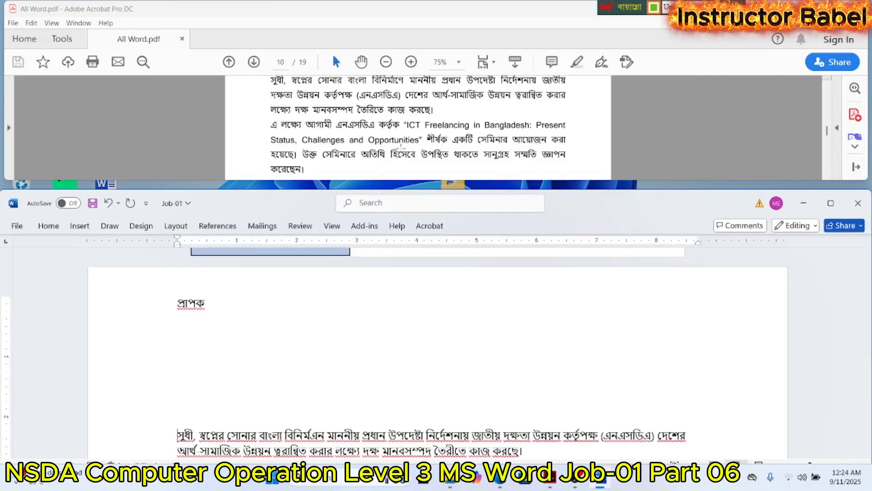
{"action": "scroll", "coordinate": [401, 149], "scroll_direction": "down", "scroll_amount": 5}
{"action": "scroll", "coordinate": [400, 148], "scroll_direction": "up", "scroll_amount": 5}
{"action": "scroll", "coordinate": [401, 148], "scroll_direction": "down", "scroll_amount": 1}
{"action": "scroll", "coordinate": [404, 307], "scroll_direction": "down", "scroll_amount": 2}
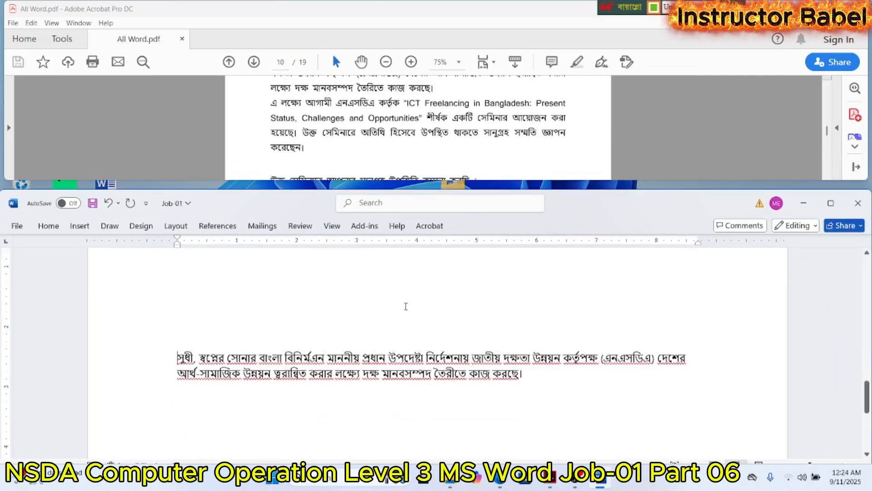
- Start a new paragraph below the letter's first paragraph with the words "এ লক্ষ্যে আগামী এনএসডিএ"
{"action": "key", "text": "Return"}
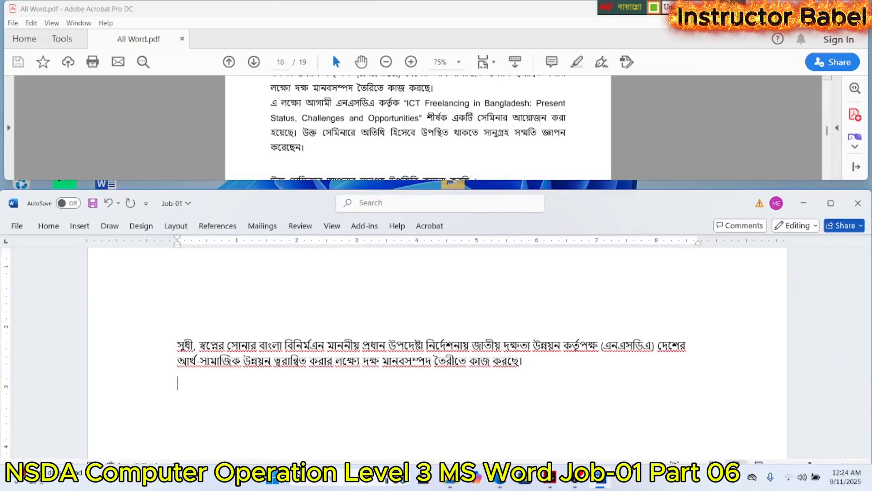
{"action": "type", "text": "এ লক্ষ্যে"}
{"action": "left_click", "coordinate": [192, 383]}
{"action": "type", "text": "লক্ষ্যে আ"}
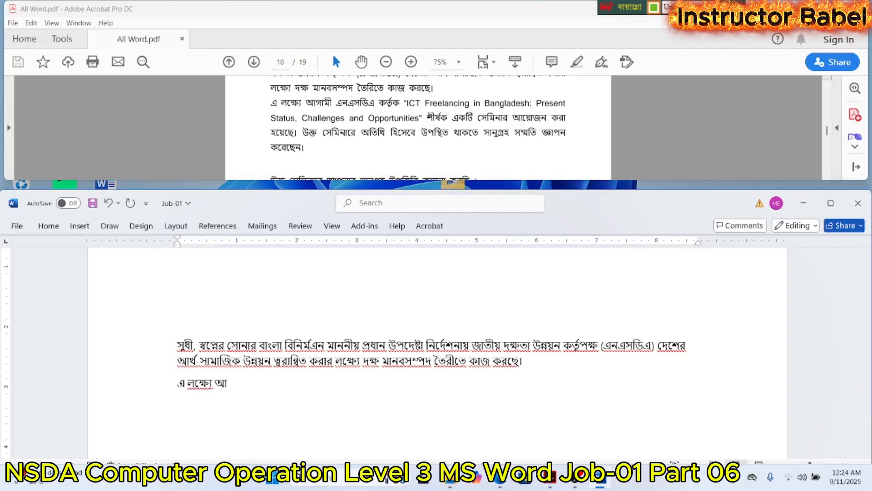
{"action": "type", "text": "গামী এনএসডিএ"}
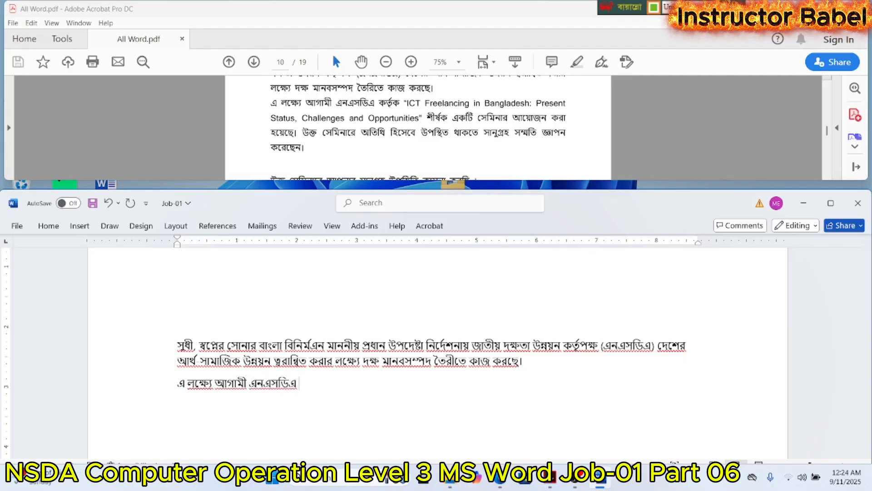
{"action": "type", "text": " ত"}
- Continue the new paragraph with the word "কর্তৃক" and an opening quotation mark
{"action": "key", "text": "BackSpace"}
{"action": "type", "text": "কত"}
{"action": "type", "text": "ক"}
{"action": "type", "text": " \""}
- Switch the keyboard to English and enter the seminar title's opening words "ICT Freelancing in Bangladesh: Present" after the quotation mark
{"action": "key", "text": "ctrl+alt+b"}
{"action": "type", "text": "IC"}
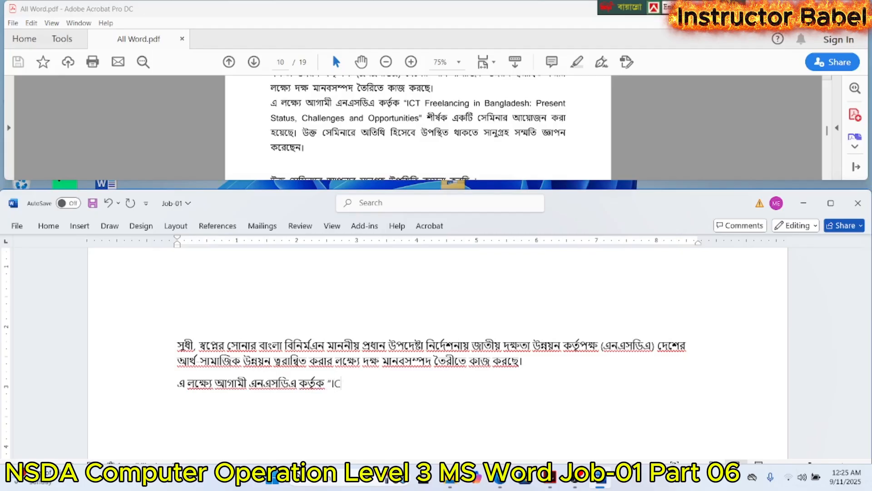
{"action": "type", "text": "T Freelancing in Bangla"}
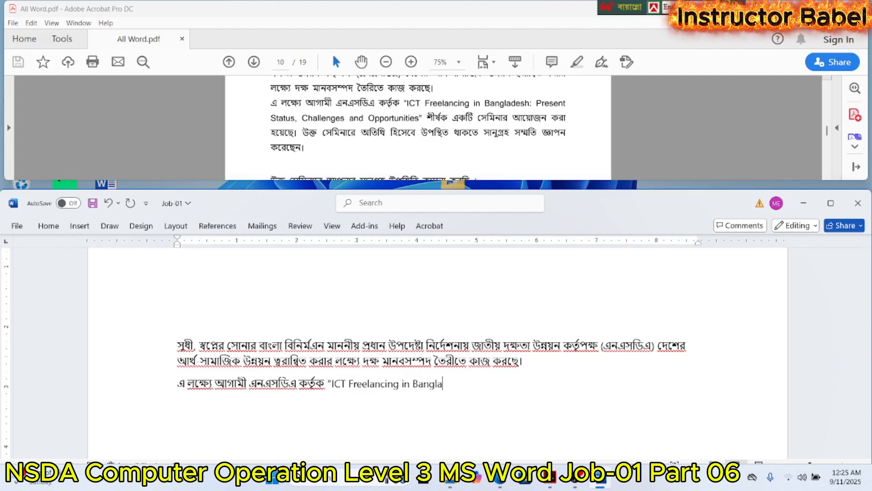
{"action": "type", "text": "desh: Present"}
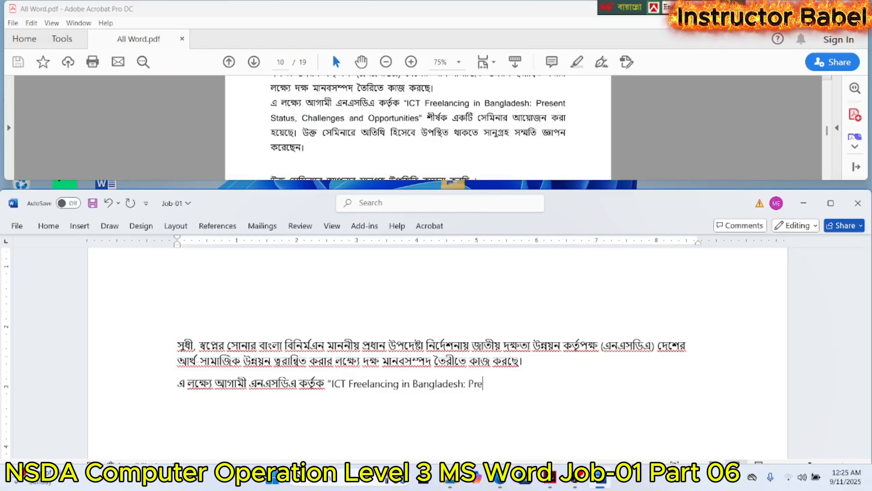
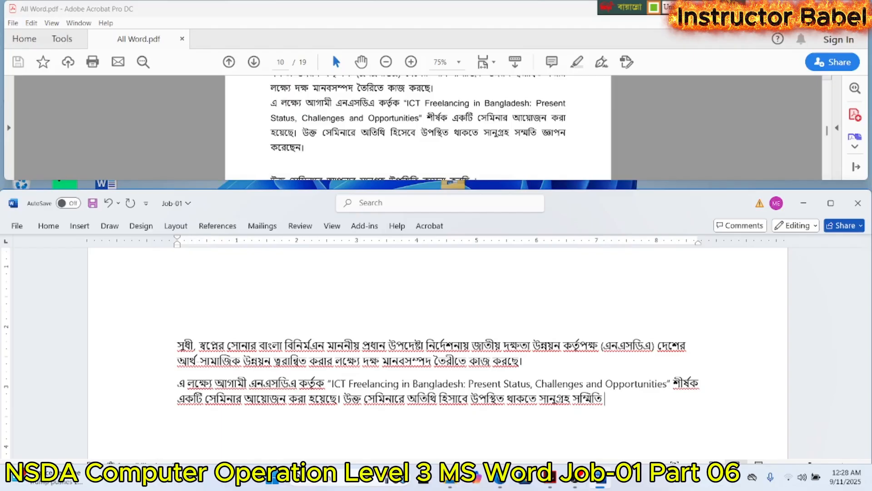
- Finish the seminar paragraph's last sentence with the words "জ্ঞাপন করছেন।"
{"action": "type", "text": "জ্ঞাপন করছেন"}
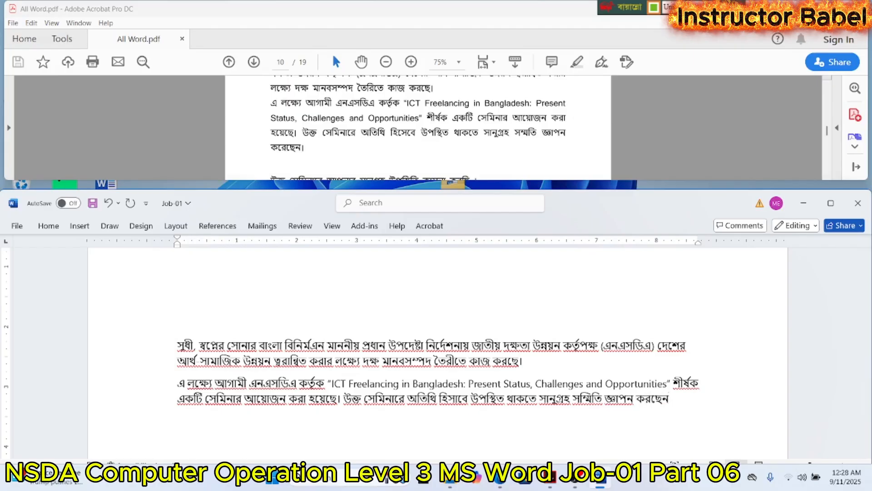
{"action": "type", "text": "।"}
- Leave one blank line below the seminar paragraph and begin the invitation line with "উক্ত সেমিনারে আপনার"
{"action": "scroll", "coordinate": [462, 147], "scroll_direction": "down", "scroll_amount": 3}
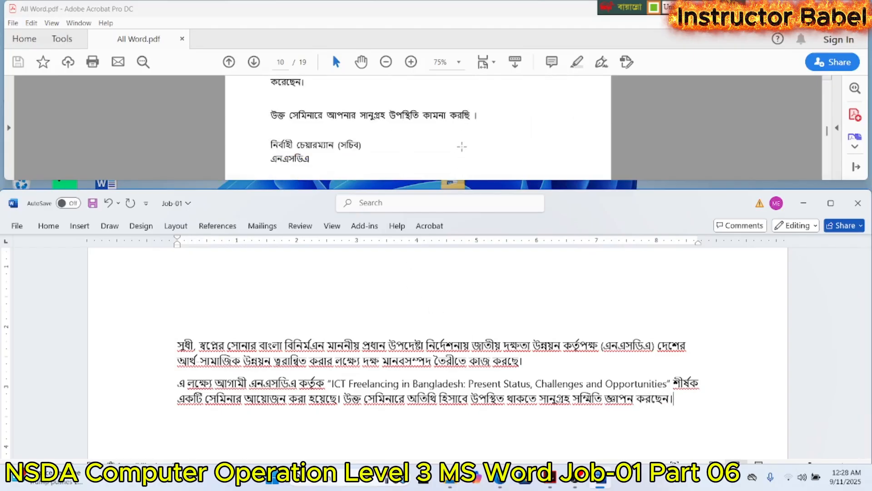
{"action": "scroll", "coordinate": [462, 146], "scroll_direction": "down", "scroll_amount": 1}
{"action": "key", "text": "Return"}
{"action": "key", "text": "Return"}
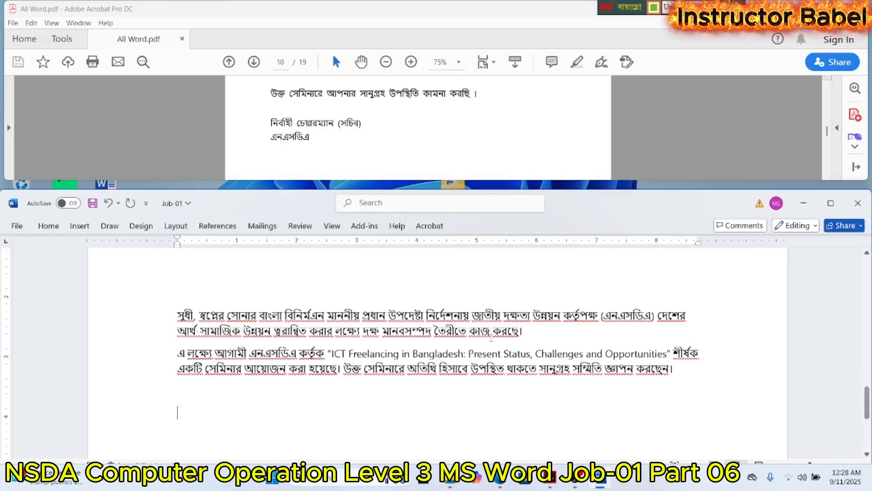
{"action": "type", "text": "উক্ত সেমিন"}
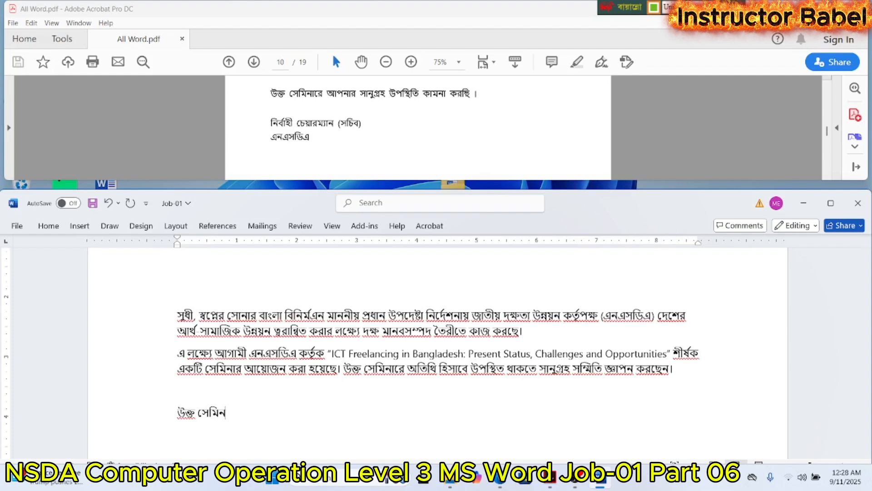
{"action": "type", "text": "ারে আপনার"}
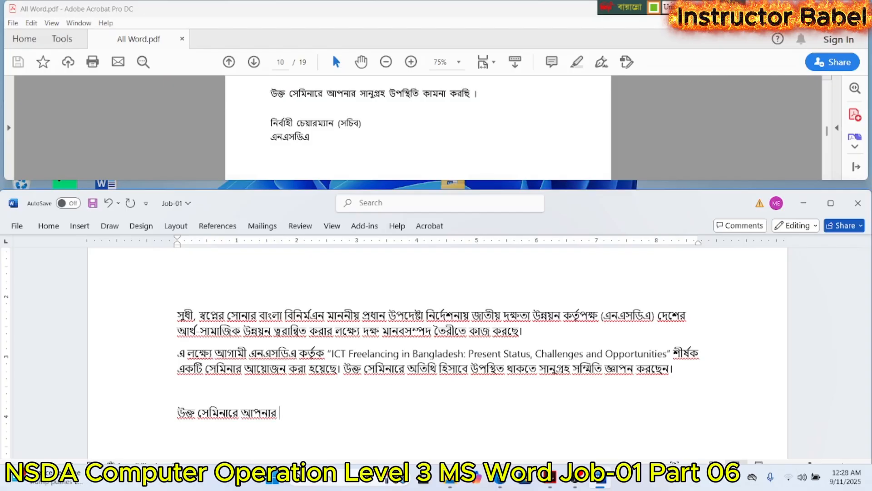
{"action": "type", "text": " সানুগ্রহ উপস্থি"}
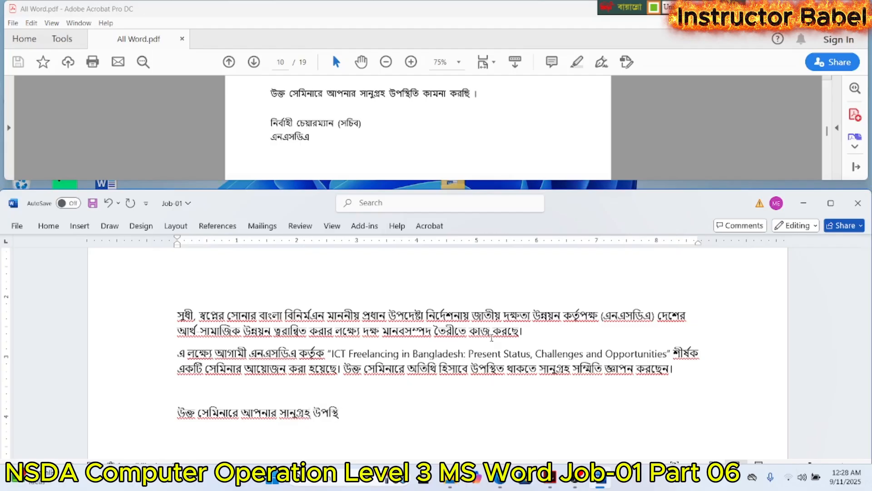
{"action": "type", "text": "ত"}
- Complete the invitation line with the words "সানুগ্রহ উপস্থিতি কামনা করছি।"
{"action": "key", "text": "BackSpace"}
{"action": "type", "text": "তি কম"}
{"action": "key", "text": "BackSpace"}
{"action": "type", "text": "ামনা"}
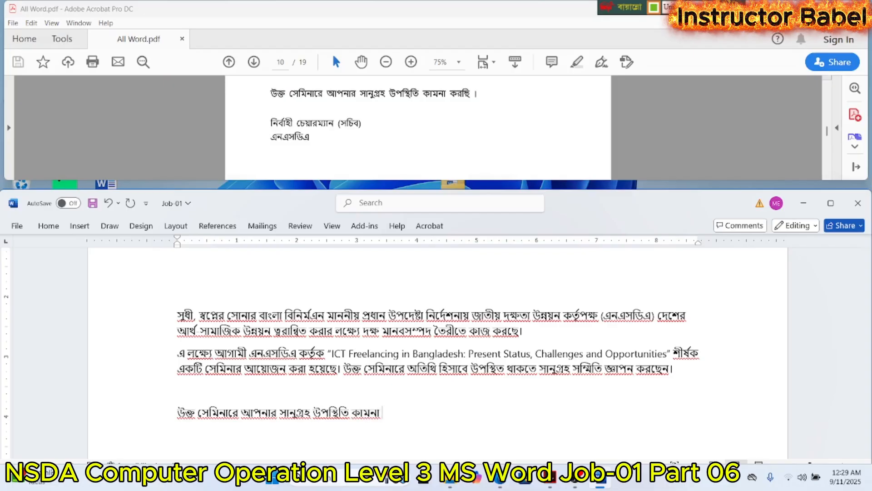
{"action": "type", "text": " কন"}
{"action": "key", "text": "BackSpace"}
{"action": "type", "text": "রছি।"}
- Add the signatory's designation "নির্বাহী চেয়ারম্যান (সচিব)" on a new line below the invitation line
{"action": "key", "text": "Return"}
{"action": "type", "text": "নিক"}
{"action": "key", "text": "BackSpace"}
{"action": "type", "text": "বা"}
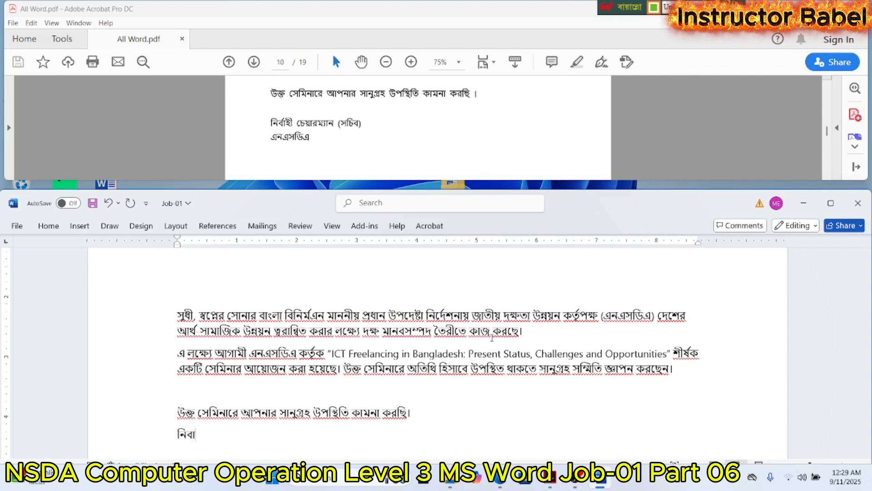
{"action": "type", "text": "র্হী চেয়ারম"}
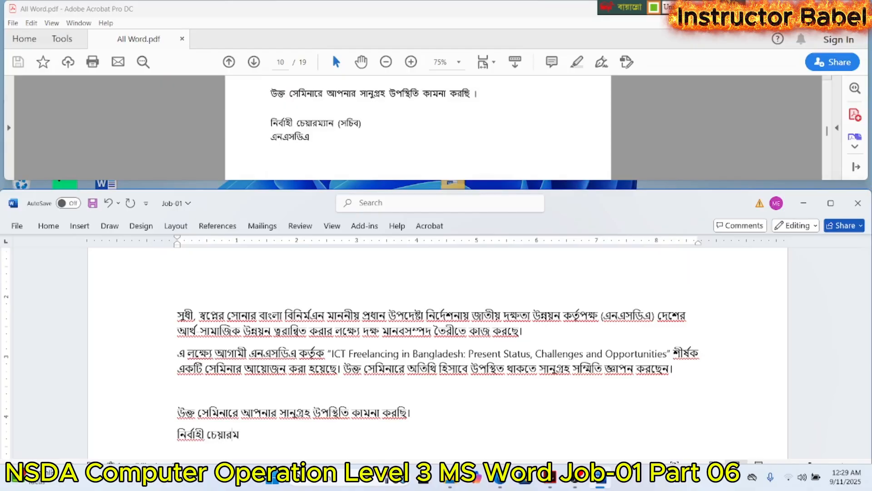
{"action": "type", "text": "্যান (সচিব)"}
- Add the organization abbreviation "এনএসডিএ" on a new line below the designation
{"action": "key", "text": "Return"}
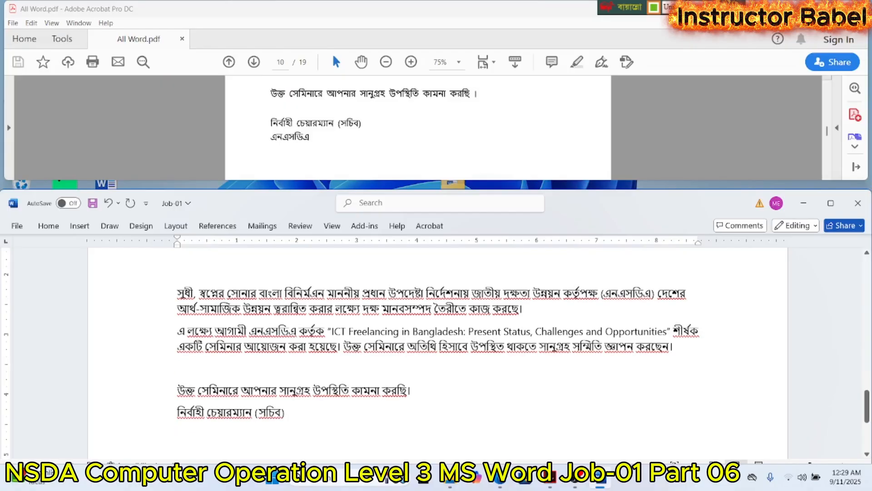
{"action": "type", "text": "এনএস"}
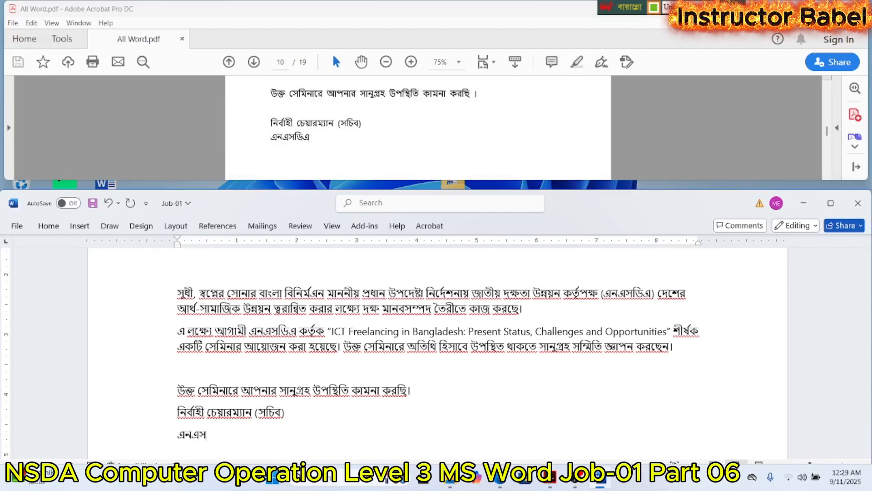
{"action": "type", "text": "ডিএ"}
- Select the whole Bangla letter from "প্রাপক" to "এনএসডিএ" and set its font to Nikosh
{"action": "scroll", "coordinate": [294, 151], "scroll_direction": "down", "scroll_amount": 1}
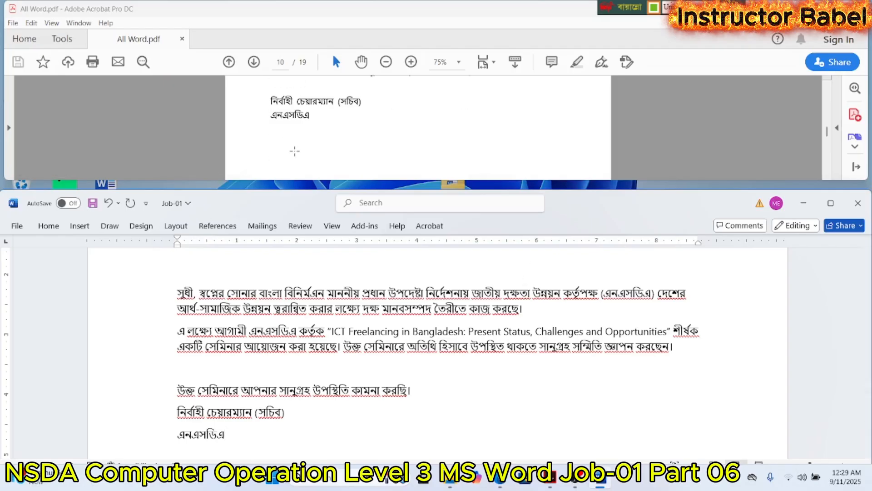
{"action": "scroll", "coordinate": [294, 151], "scroll_direction": "up", "scroll_amount": 10}
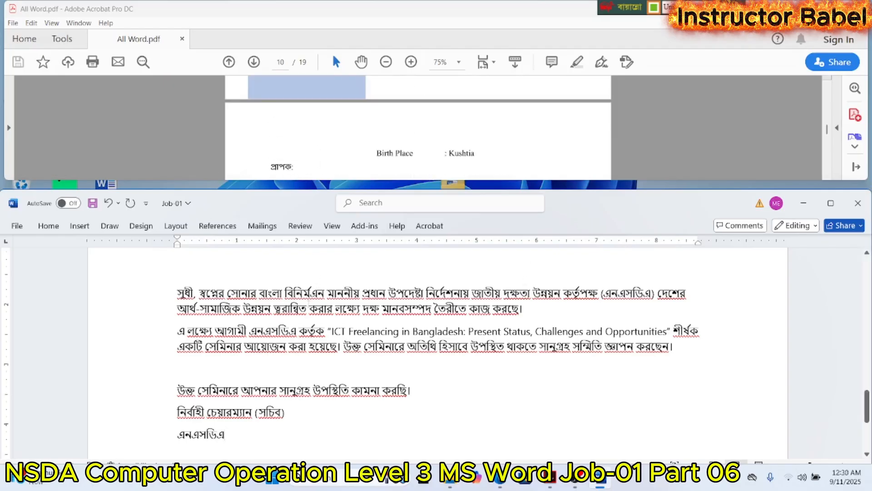
{"action": "scroll", "coordinate": [176, 309], "scroll_direction": "up", "scroll_amount": 3}
{"action": "left_click_drag", "start_coordinate": [179, 311], "coordinate": [216, 344]}
{"action": "scroll", "coordinate": [193, 338], "scroll_direction": "down", "scroll_amount": 5}
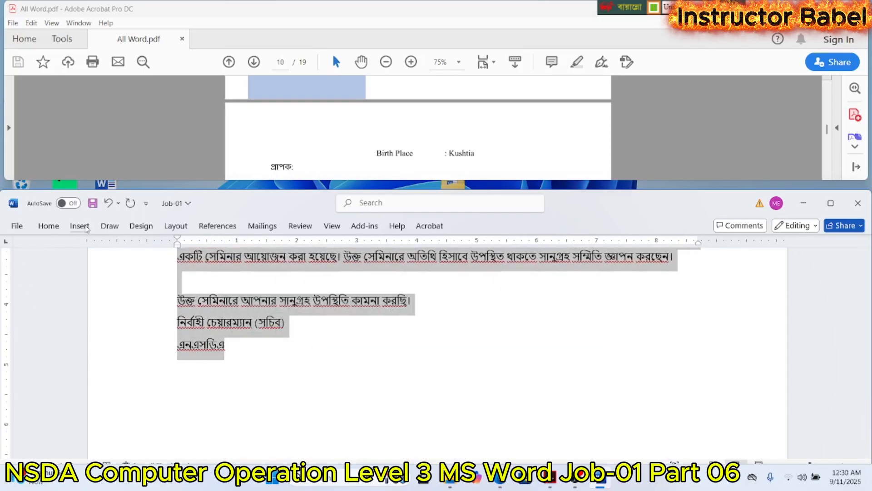
{"action": "left_click", "coordinate": [48, 226]}
{"action": "left_click", "coordinate": [125, 247]}
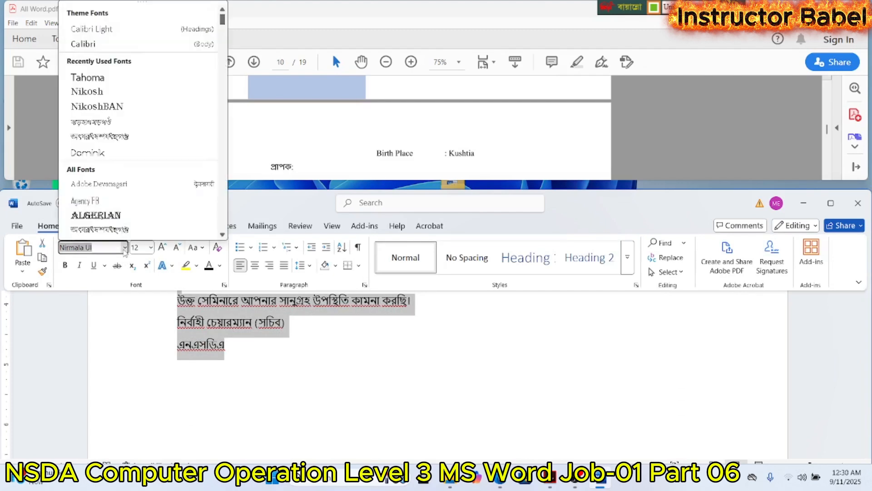
{"action": "left_click", "coordinate": [105, 92]}
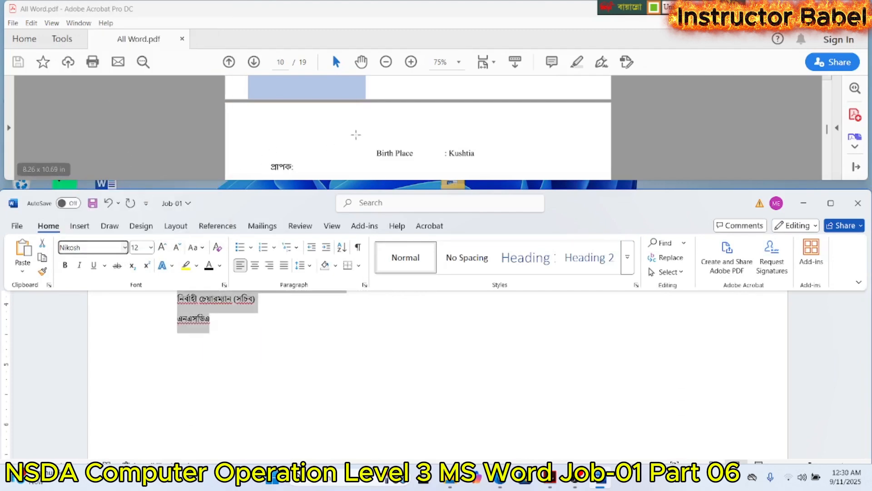
- Check the Bangla part's formatting requirements in the PDF and set the selected letter's font size to 14
{"action": "scroll", "coordinate": [347, 132], "scroll_direction": "up", "scroll_amount": 3}
{"action": "scroll", "coordinate": [347, 132], "scroll_direction": "up", "scroll_amount": 10}
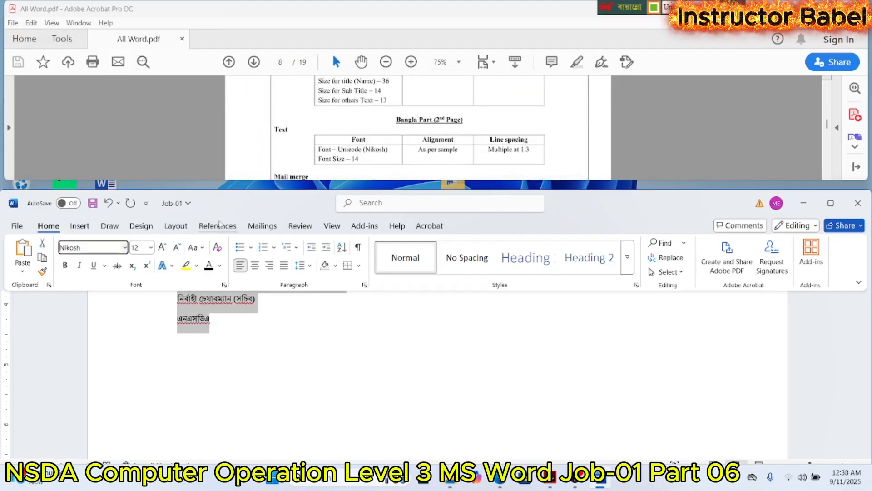
{"action": "left_click", "coordinate": [151, 248]}
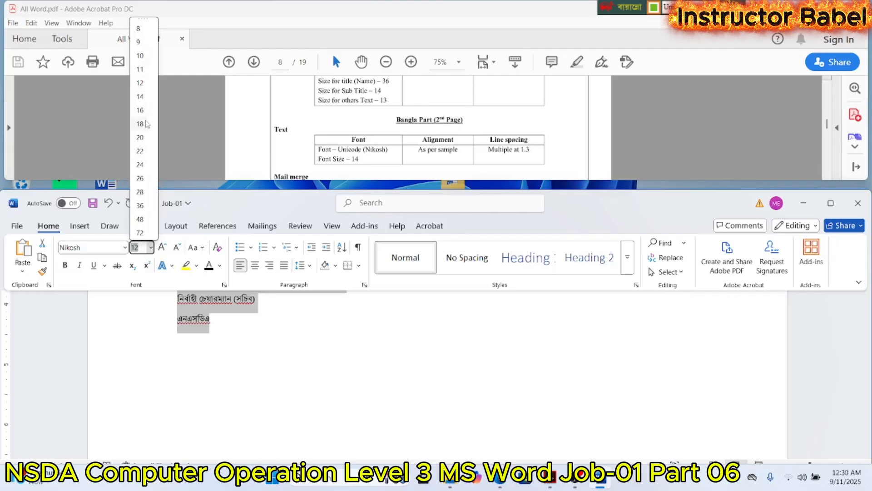
{"action": "left_click", "coordinate": [141, 104]}
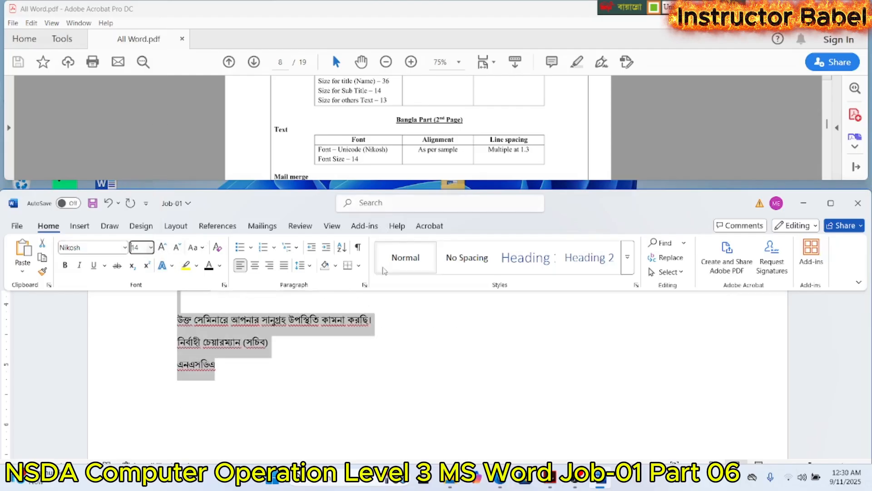
- Set the selected letter's line spacing to Multiple at 1.3
{"action": "left_click", "coordinate": [364, 285]}
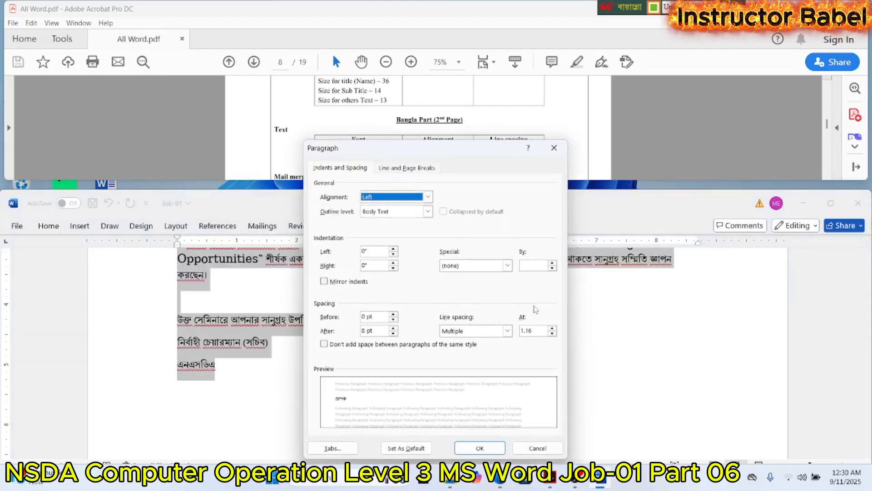
{"action": "left_click", "coordinate": [531, 330]}
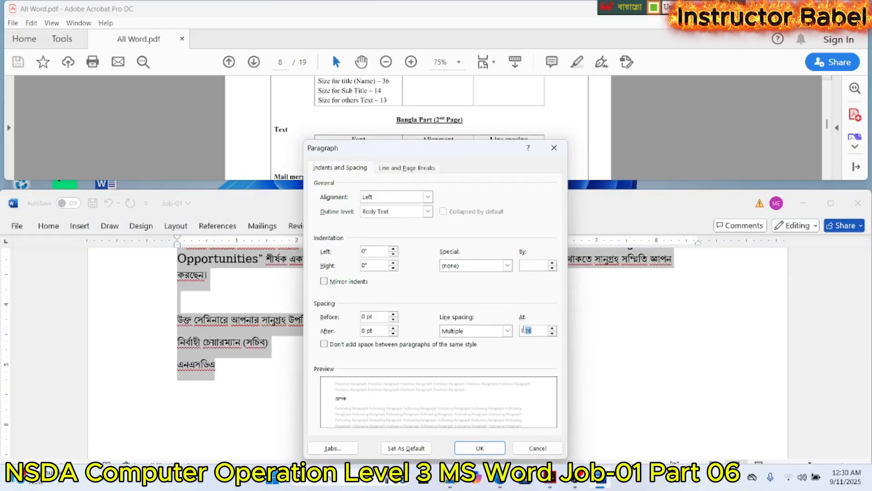
{"action": "type", "text": "3"}
{"action": "key", "text": "Return"}
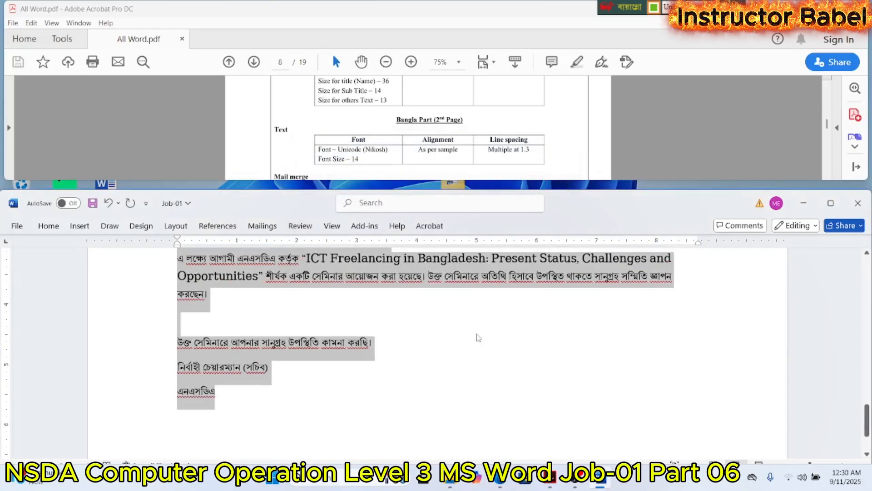
- Set the top page margin to 1.5" for the letter's section using custom margins
{"action": "scroll", "coordinate": [478, 338], "scroll_direction": "up", "scroll_amount": 10}
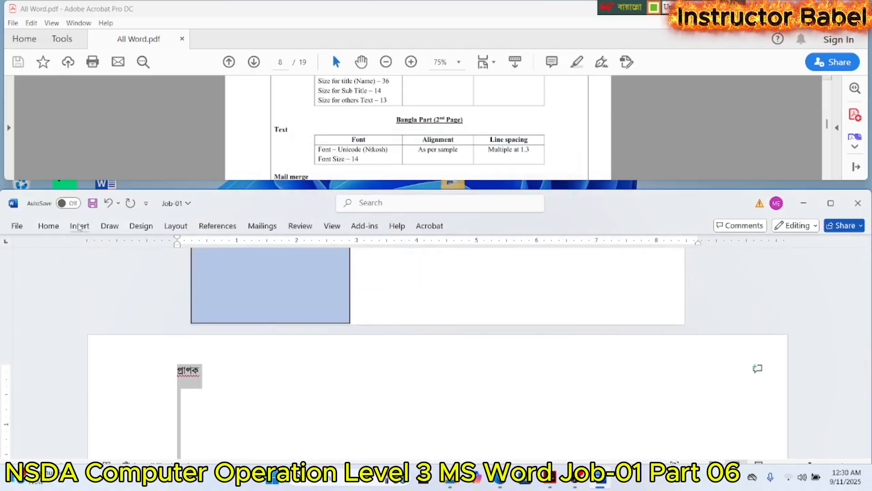
{"action": "left_click", "coordinate": [175, 226]}
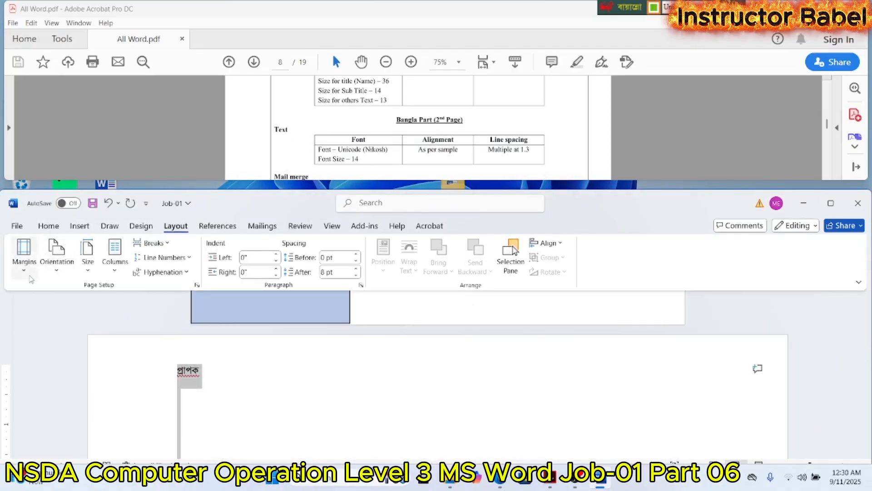
{"action": "left_click", "coordinate": [30, 275]}
{"action": "left_click", "coordinate": [61, 227]}
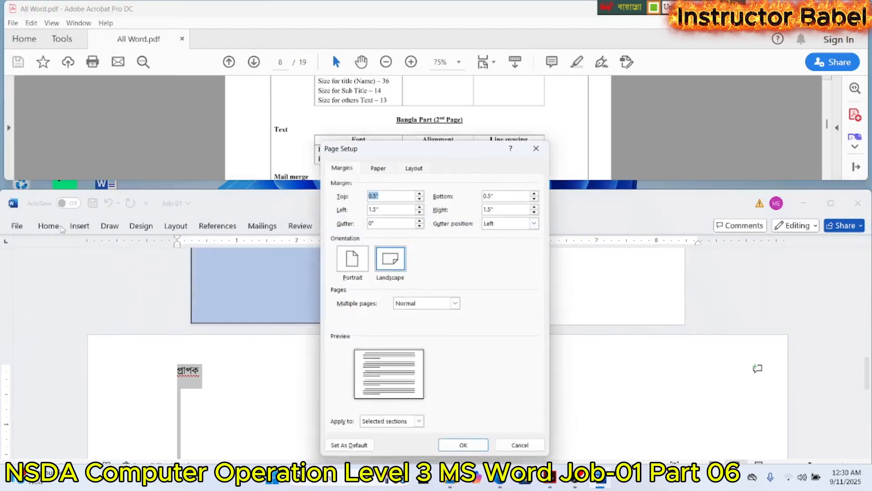
{"action": "left_click", "coordinate": [420, 198]}
{"action": "left_click", "coordinate": [420, 199]}
{"action": "left_click", "coordinate": [420, 199]}
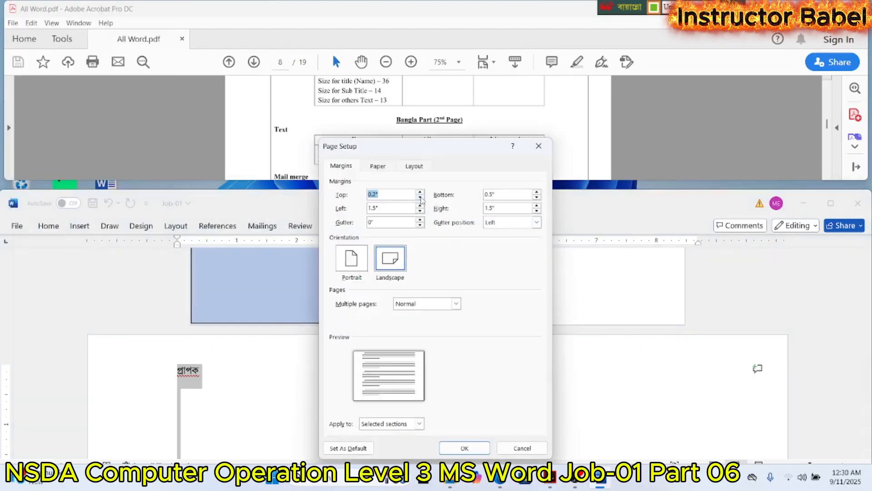
{"action": "left_click", "coordinate": [421, 192]}
{"action": "left_click", "coordinate": [421, 192]}
{"action": "left_click", "coordinate": [420, 192]}
{"action": "left_click", "coordinate": [420, 192]}
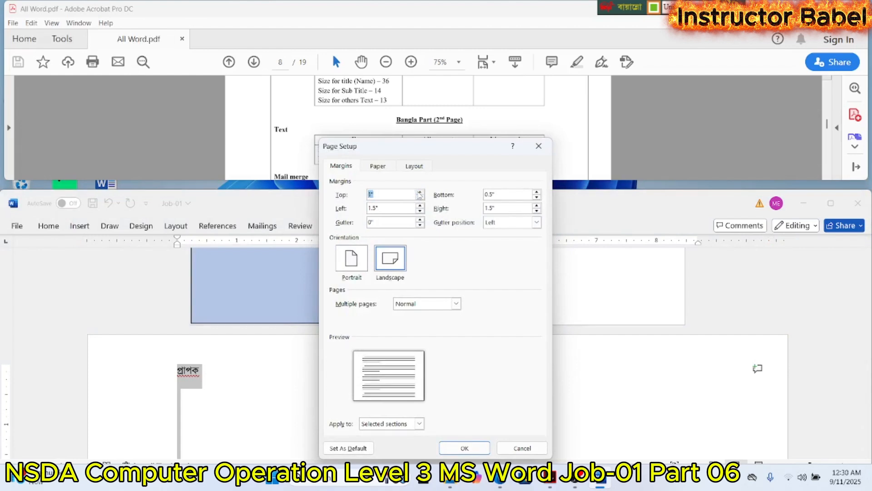
{"action": "left_click", "coordinate": [421, 191]}
{"action": "left_click", "coordinate": [420, 192]}
{"action": "left_click", "coordinate": [420, 192]}
{"action": "left_click", "coordinate": [420, 191]}
{"action": "left_click", "coordinate": [420, 191]}
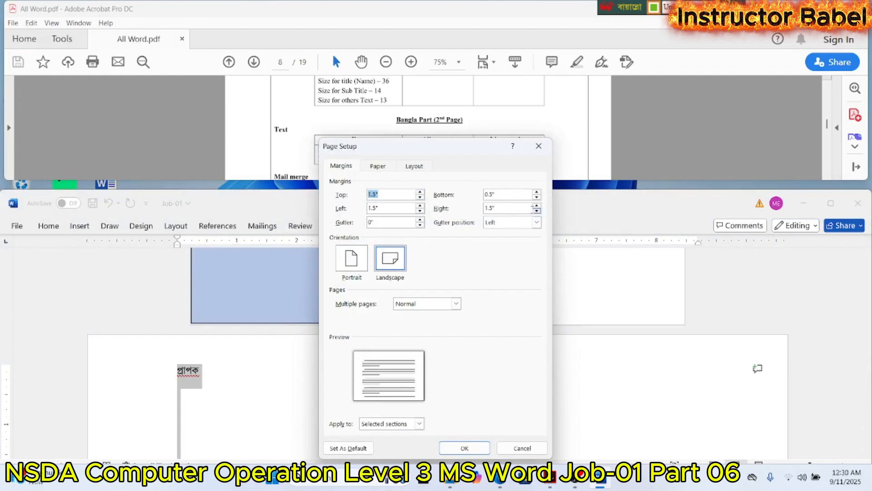
{"action": "left_click", "coordinate": [460, 448]}
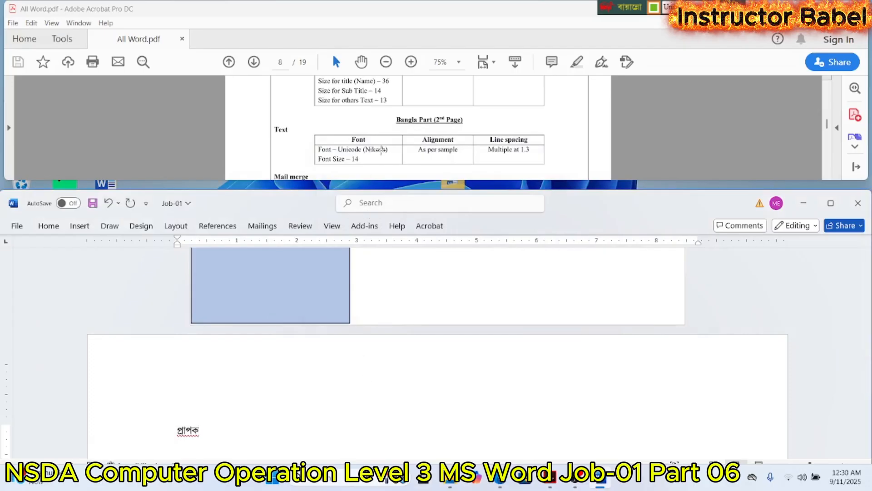
- Check the required mail merge fields in the PDF, start typing a new recipient list for the letter and open its column customization
{"action": "scroll", "coordinate": [381, 150], "scroll_direction": "down", "scroll_amount": 3}
{"action": "scroll", "coordinate": [214, 383], "scroll_direction": "down", "scroll_amount": 3}
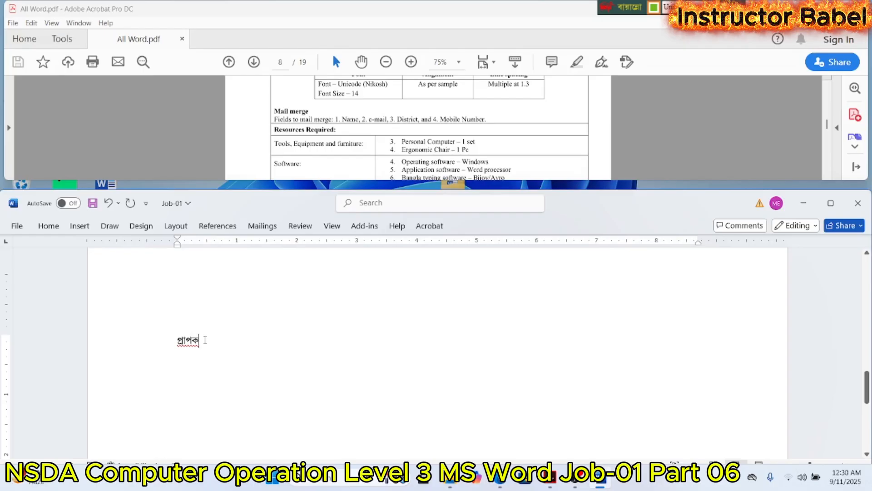
{"action": "scroll", "coordinate": [205, 339], "scroll_direction": "down", "scroll_amount": 3}
{"action": "scroll", "coordinate": [204, 340], "scroll_direction": "up", "scroll_amount": 2}
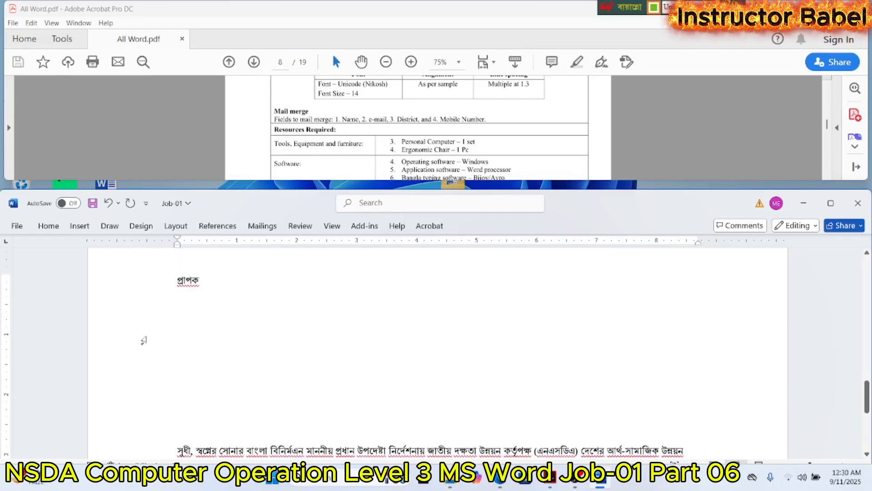
{"action": "left_click", "coordinate": [76, 228]}
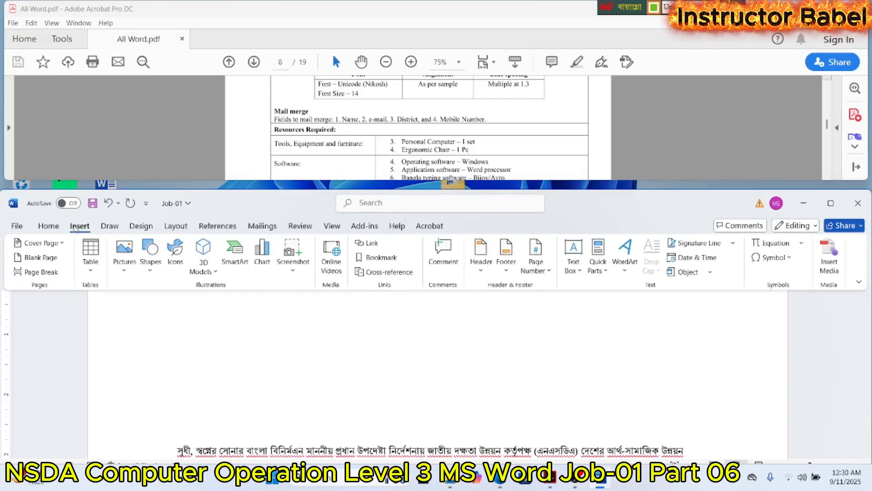
{"action": "left_click", "coordinate": [252, 229]}
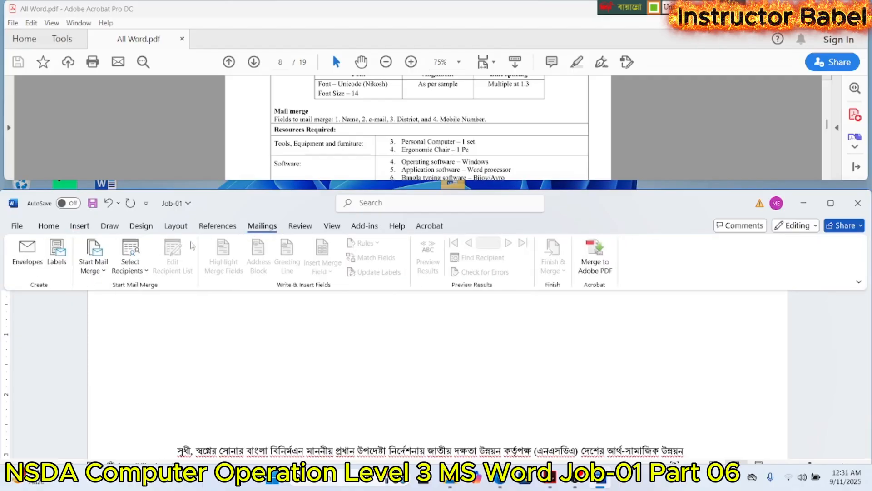
{"action": "left_click", "coordinate": [141, 254]}
{"action": "left_click", "coordinate": [150, 290]}
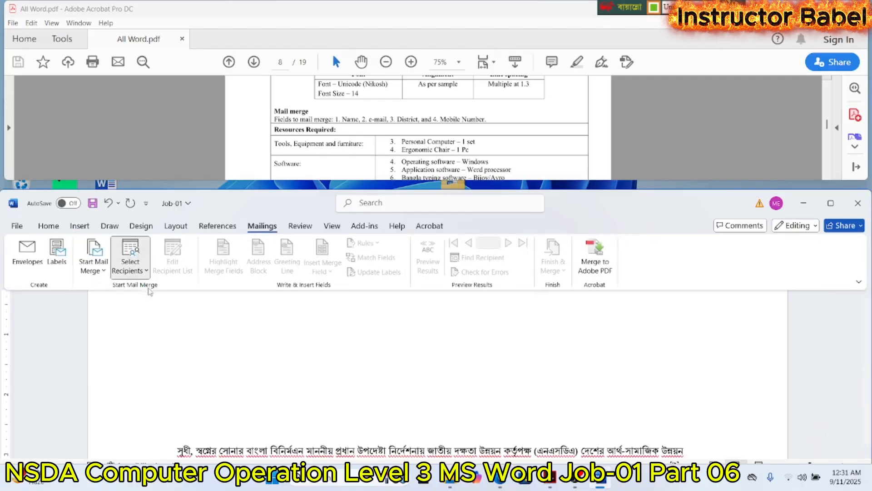
{"action": "left_click", "coordinate": [359, 422]}
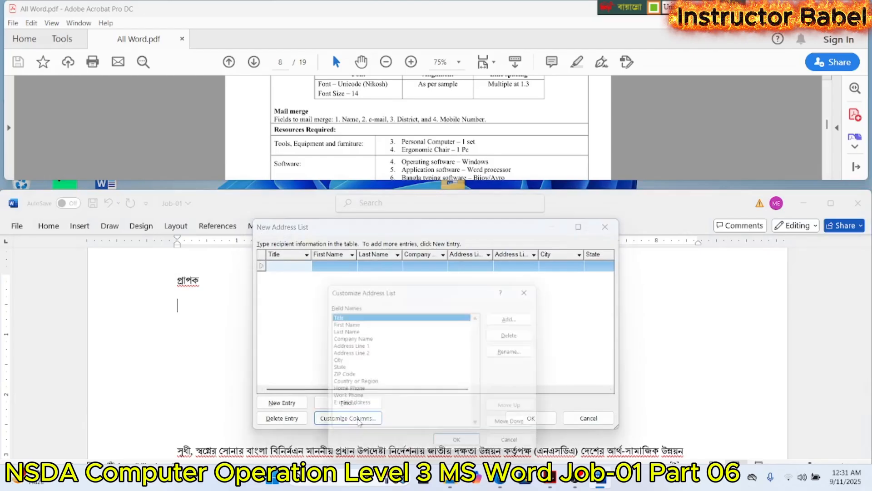
{"action": "left_click", "coordinate": [518, 316]}
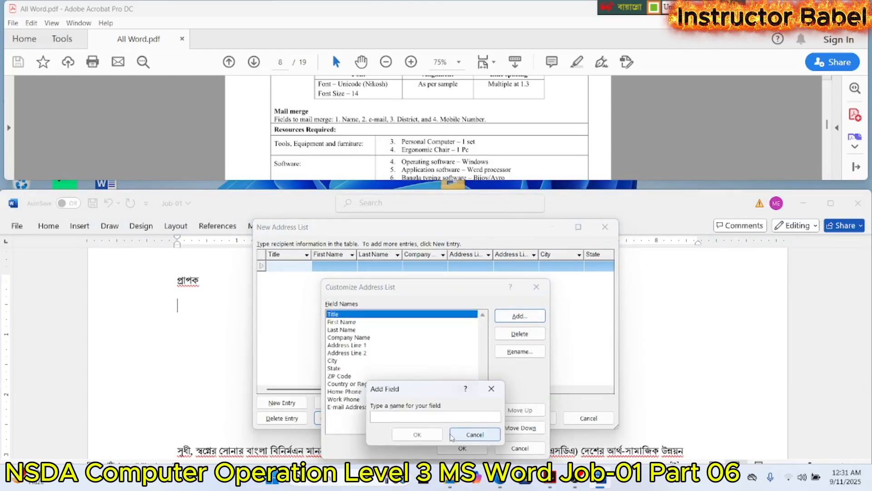
{"action": "left_click", "coordinate": [475, 434]}
- Delete the default fields Title, First Name, Last Name and Company Name from the address list
{"action": "left_click", "coordinate": [521, 336]}
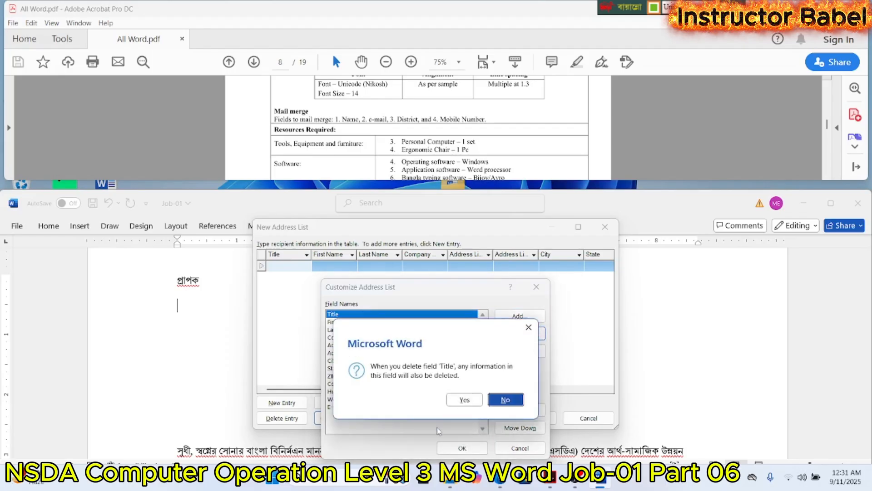
{"action": "left_click", "coordinate": [463, 402]}
{"action": "left_click", "coordinate": [520, 333]}
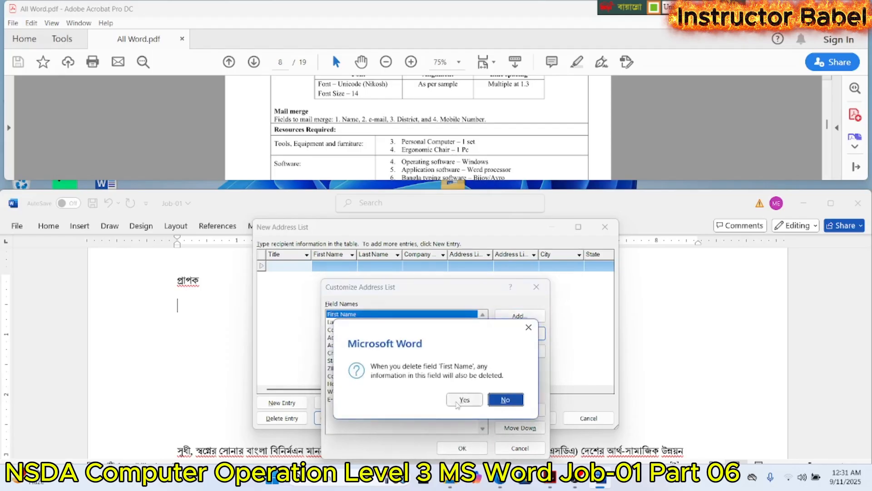
{"action": "left_click", "coordinate": [462, 400]}
{"action": "left_click", "coordinate": [520, 333]}
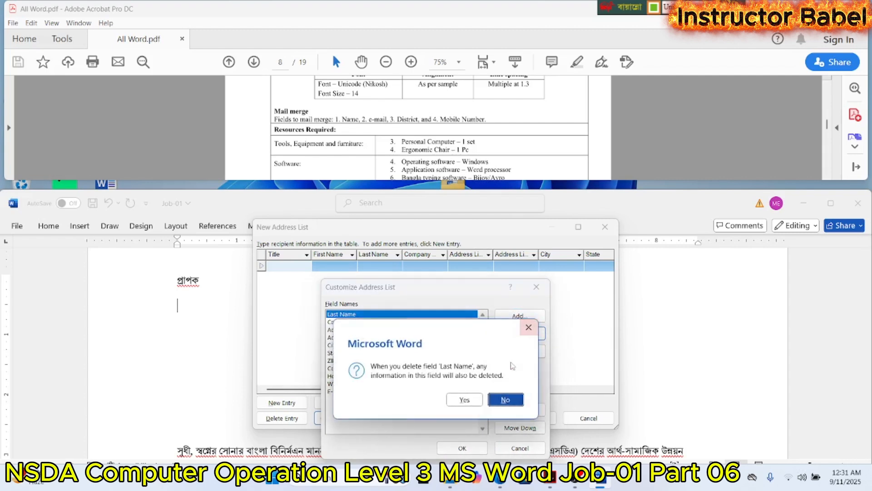
{"action": "left_click", "coordinate": [464, 400]}
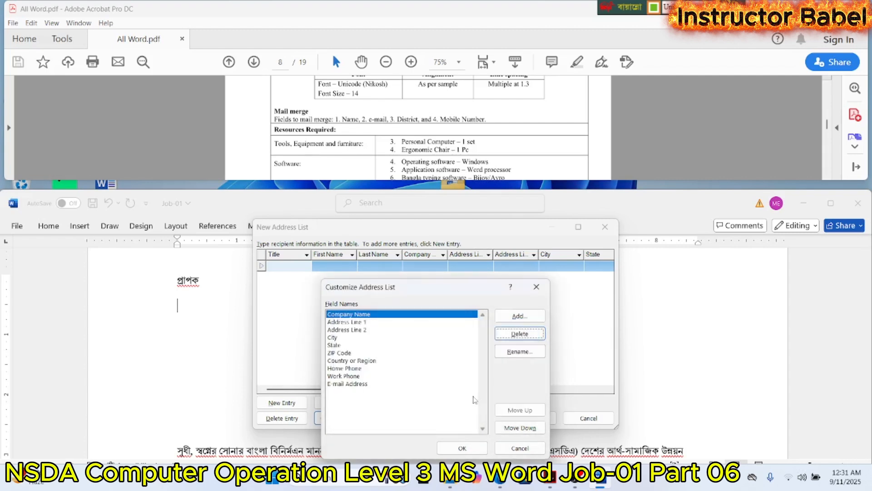
{"action": "left_click", "coordinate": [511, 335]}
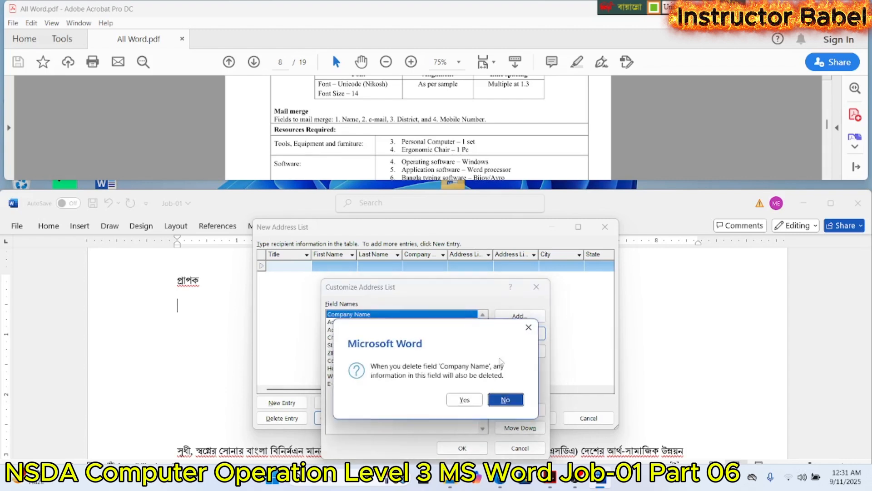
{"action": "left_click", "coordinate": [471, 401]}
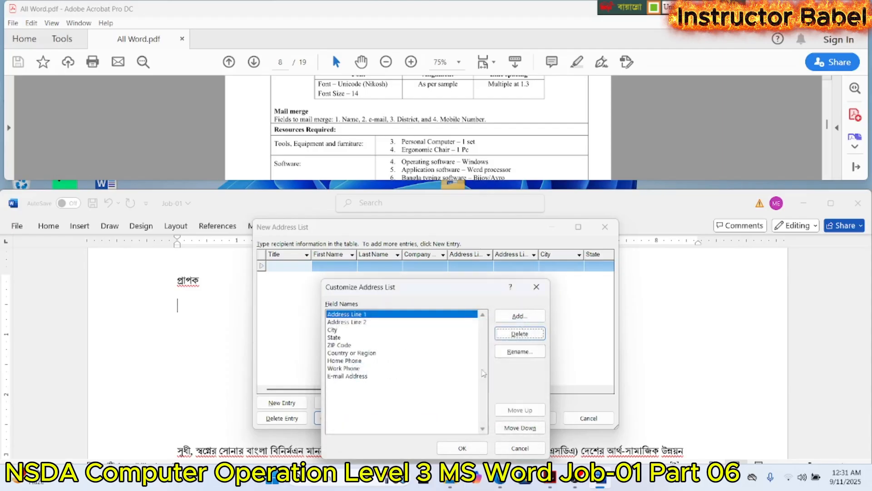
- Delete the default fields Address Line 1, Address Line 2, City, State and ZIP Code from the address list
{"action": "left_click", "coordinate": [507, 334]}
{"action": "left_click", "coordinate": [469, 400]}
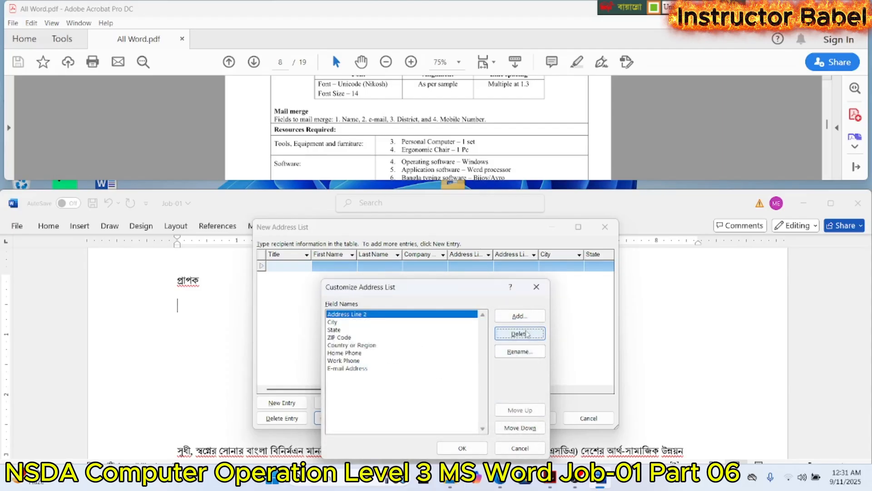
{"action": "left_click", "coordinate": [527, 335]}
{"action": "left_click", "coordinate": [470, 401]}
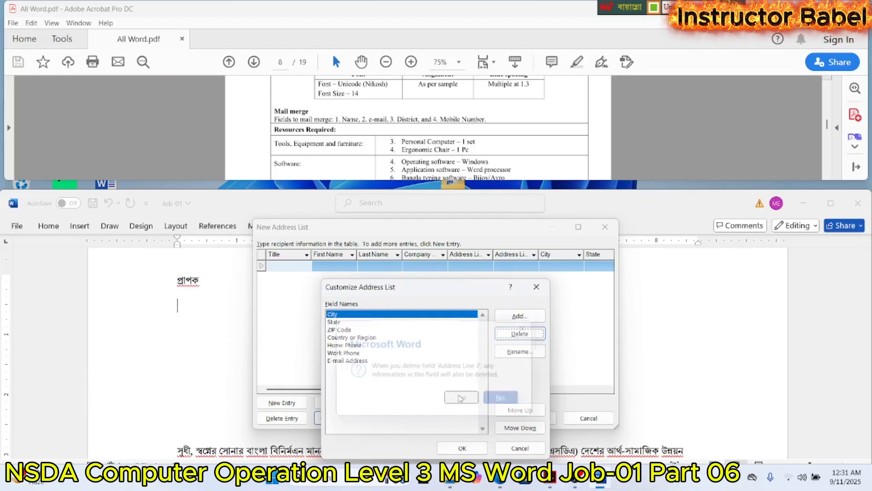
{"action": "left_click", "coordinate": [508, 335]}
{"action": "left_click", "coordinate": [470, 401]}
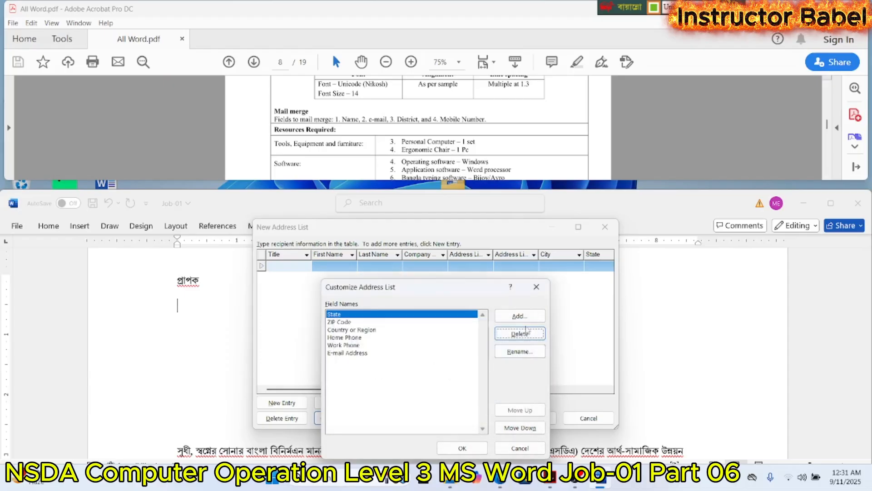
{"action": "left_click", "coordinate": [521, 334]}
{"action": "left_click", "coordinate": [465, 400]}
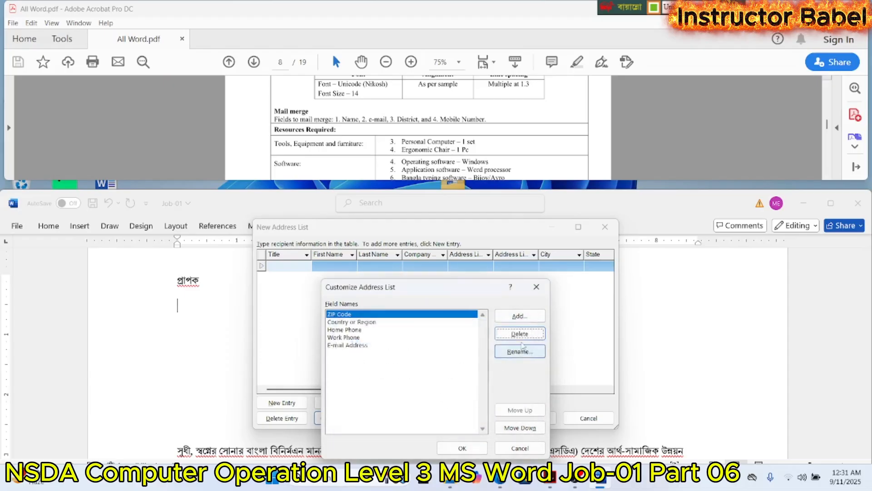
{"action": "left_click", "coordinate": [521, 335]}
{"action": "left_click", "coordinate": [456, 401]}
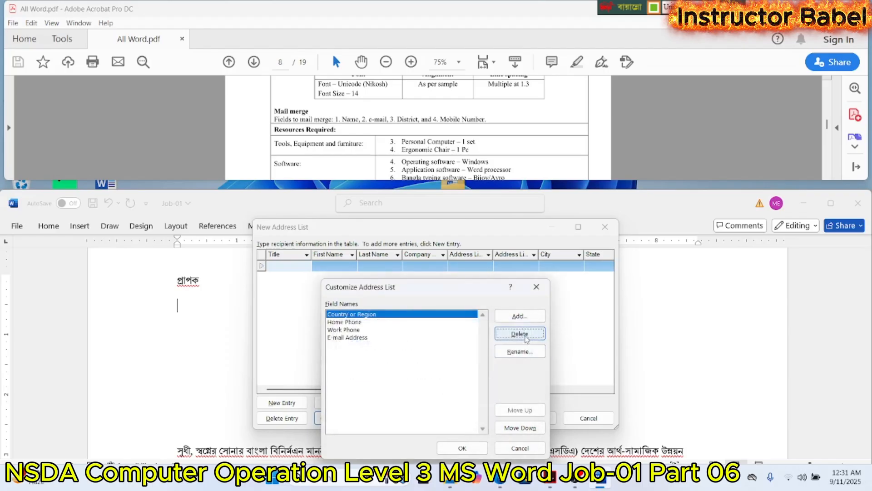
- Delete the remaining default fields Country or Region, Home Phone, Work Phone and E-mail Address
{"action": "left_click", "coordinate": [526, 337]}
{"action": "left_click", "coordinate": [456, 401]}
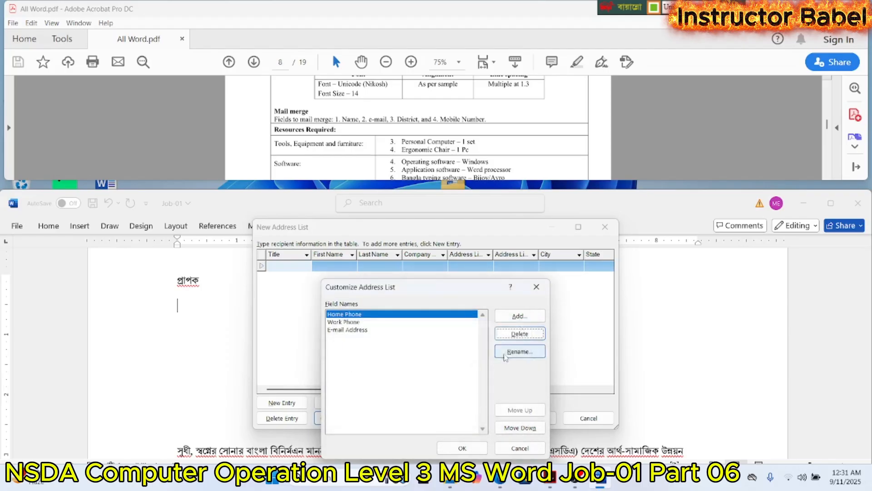
{"action": "left_click", "coordinate": [519, 336]}
{"action": "left_click", "coordinate": [462, 400]}
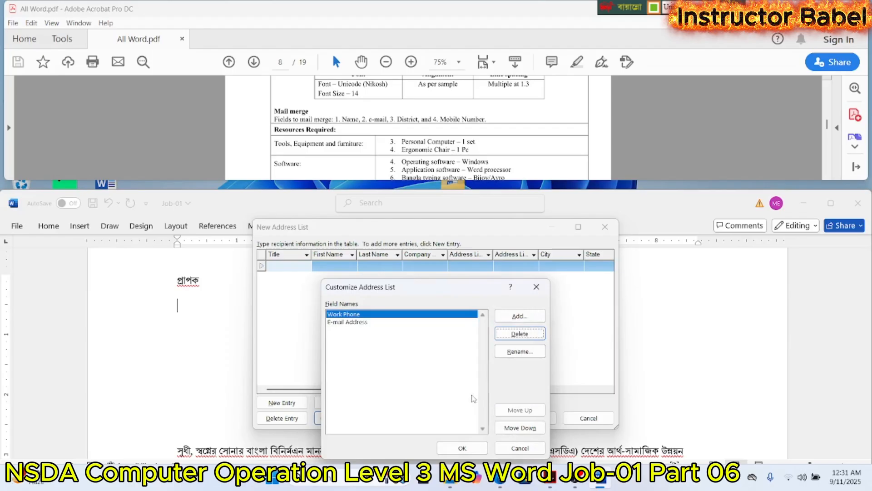
{"action": "left_click", "coordinate": [518, 341]}
{"action": "left_click", "coordinate": [462, 399]}
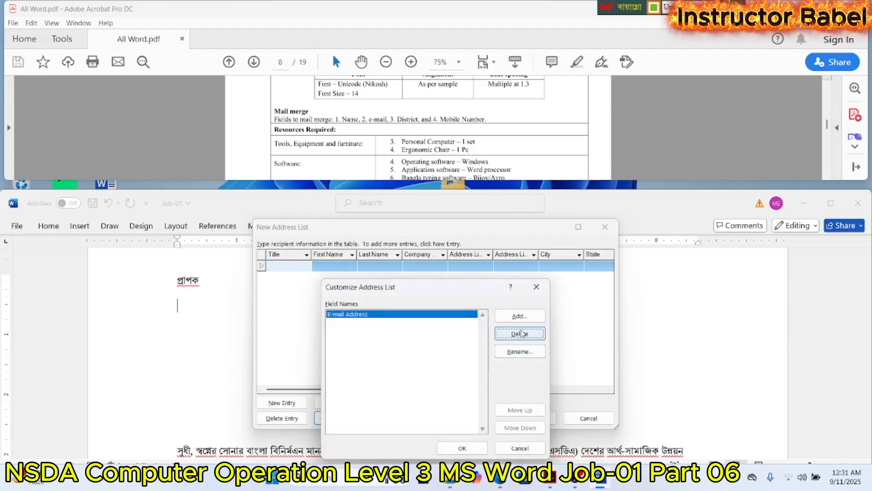
{"action": "left_click", "coordinate": [522, 334]}
{"action": "left_click", "coordinate": [462, 399]}
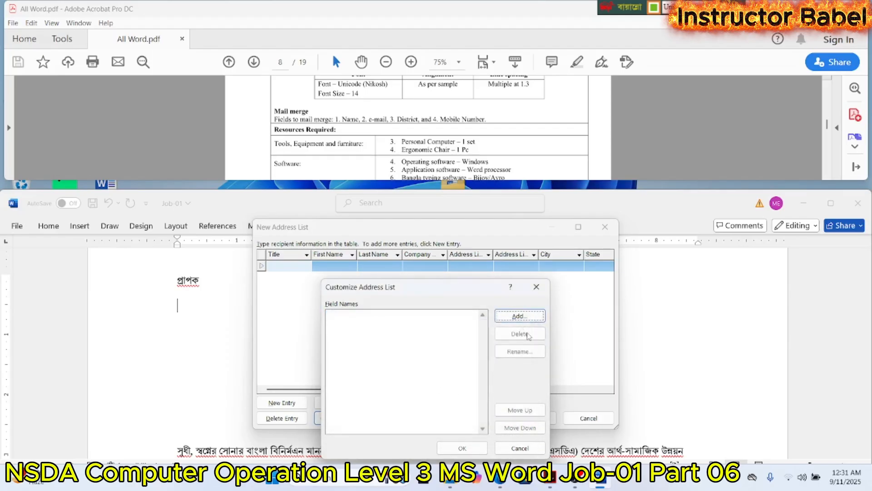
- Add the fields "নাম", "ইমেইল" and "জেলা" to the address list, apply them and reopen the column customization
{"action": "left_click", "coordinate": [530, 316]}
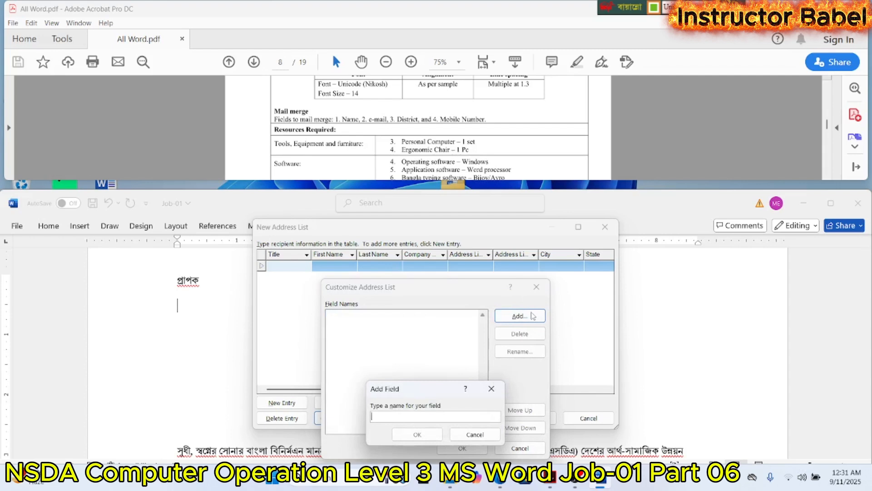
{"action": "type", "text": "নাম"}
{"action": "key", "text": "Return"}
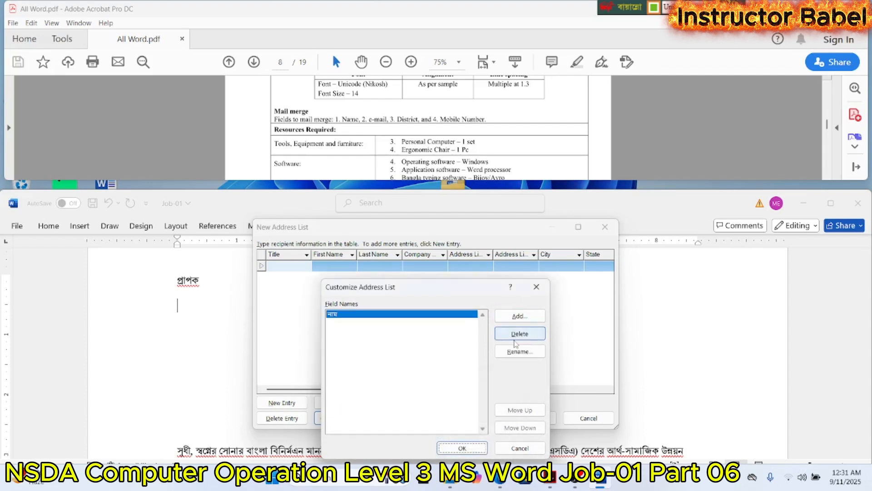
{"action": "left_click", "coordinate": [518, 317]}
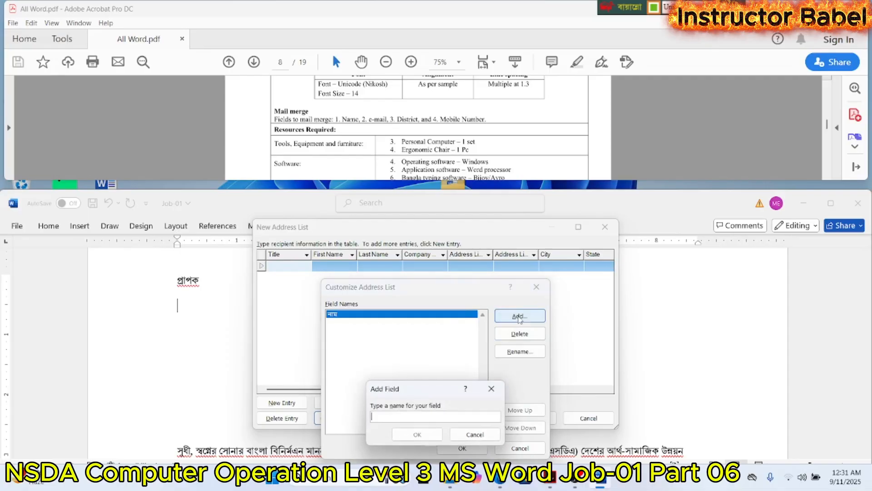
{"action": "type", "text": "ইমেইল"}
{"action": "key", "text": "Return"}
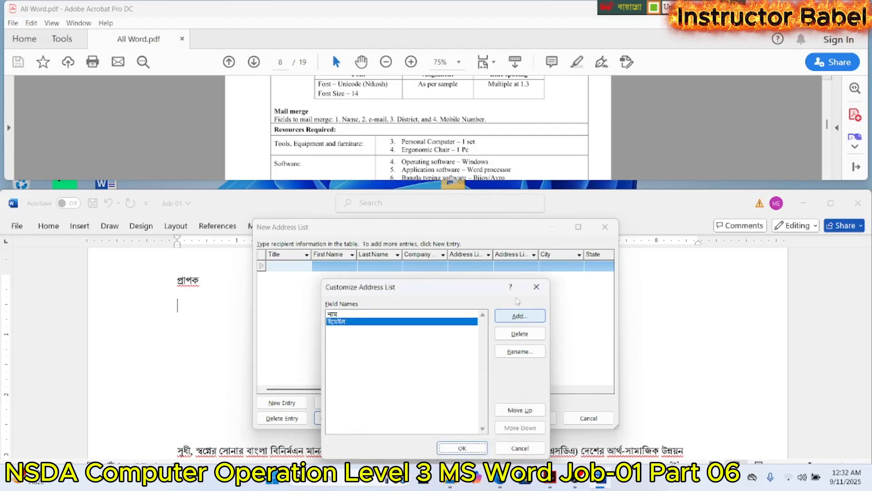
{"action": "left_click", "coordinate": [518, 316]}
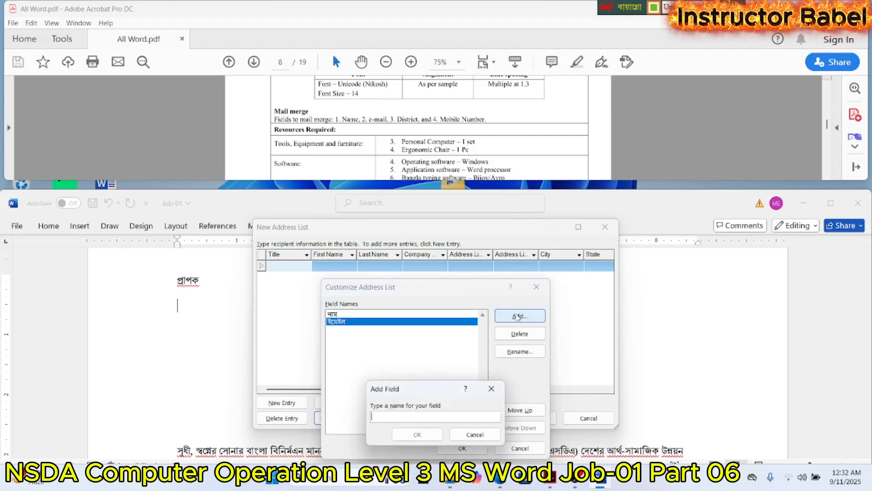
{"action": "type", "text": "জেলা"}
{"action": "key", "text": "Return"}
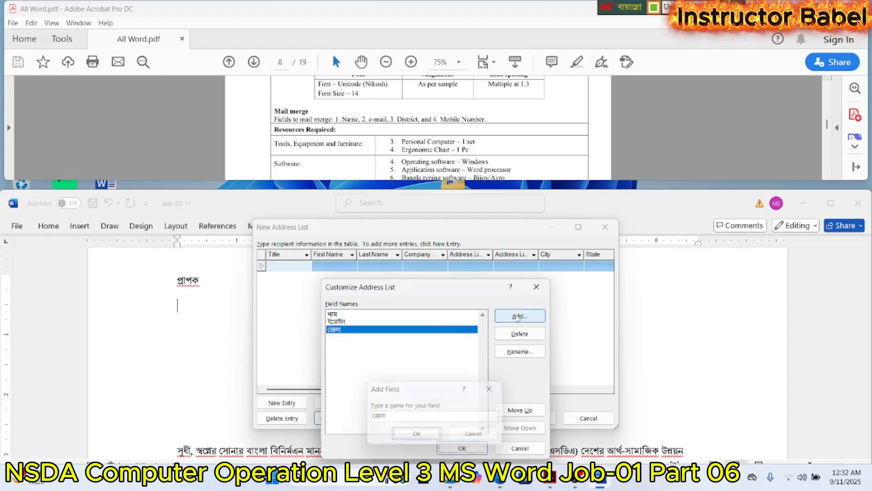
{"action": "key", "text": "Return"}
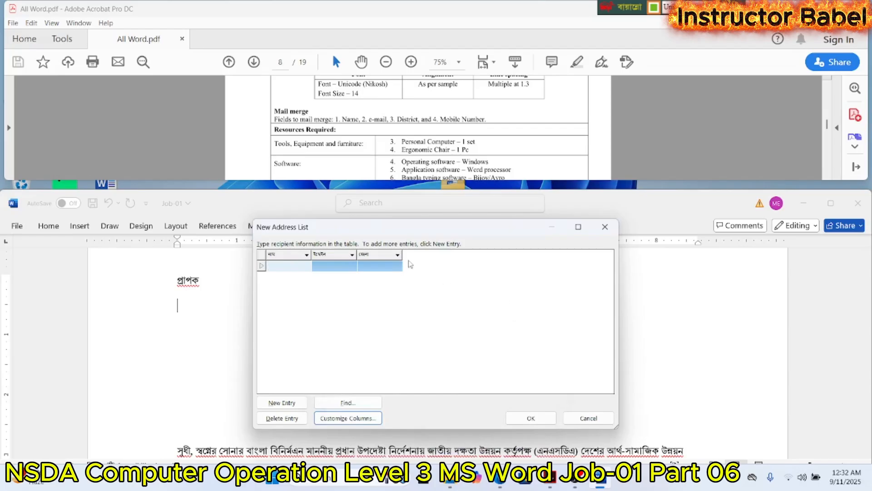
{"action": "left_click", "coordinate": [364, 423]}
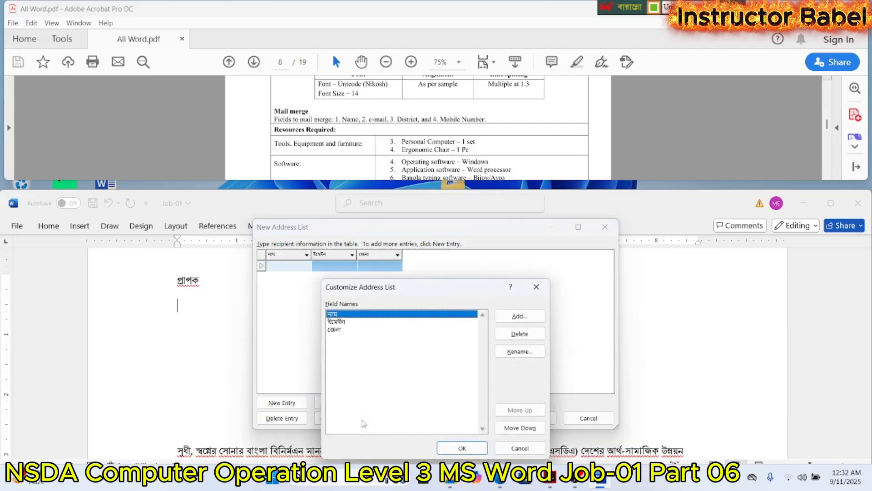
- Add a "মোবাইল" field directly after "নাম" and delete it again
{"action": "left_click", "coordinate": [520, 320]}
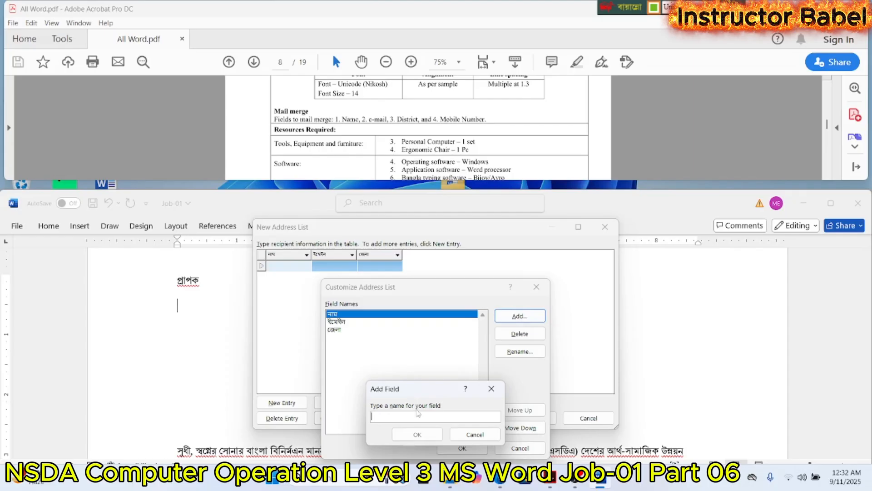
{"action": "type", "text": "মে"}
{"action": "key", "text": "BackSpace"}
{"action": "key", "text": "BackSpace"}
{"action": "key", "text": "BackSpace"}
{"action": "key", "text": "BackSpace"}
{"action": "type", "text": "বাইল"}
{"action": "left_click", "coordinate": [417, 434]}
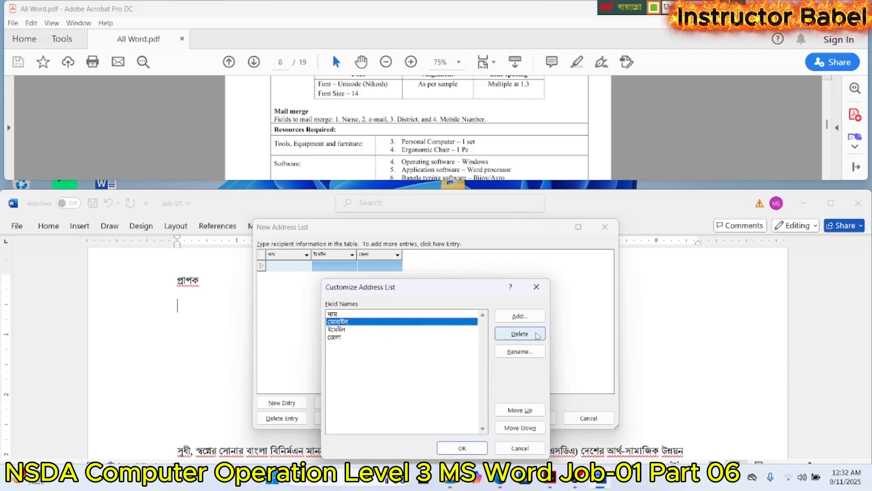
{"action": "left_click", "coordinate": [520, 334]}
{"action": "left_click", "coordinate": [467, 397]}
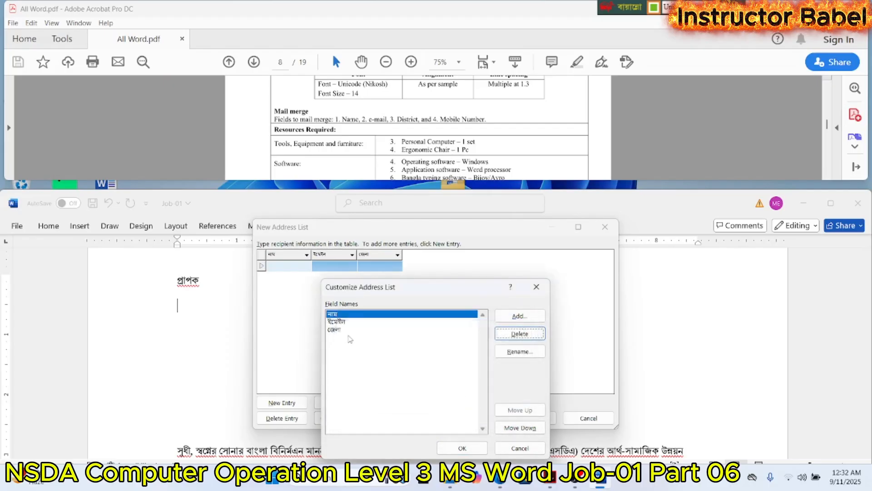
- Add a "মোবাইল" field after "জেলা" in the address list's field names
{"action": "left_click", "coordinate": [349, 331]}
{"action": "left_click", "coordinate": [520, 317]}
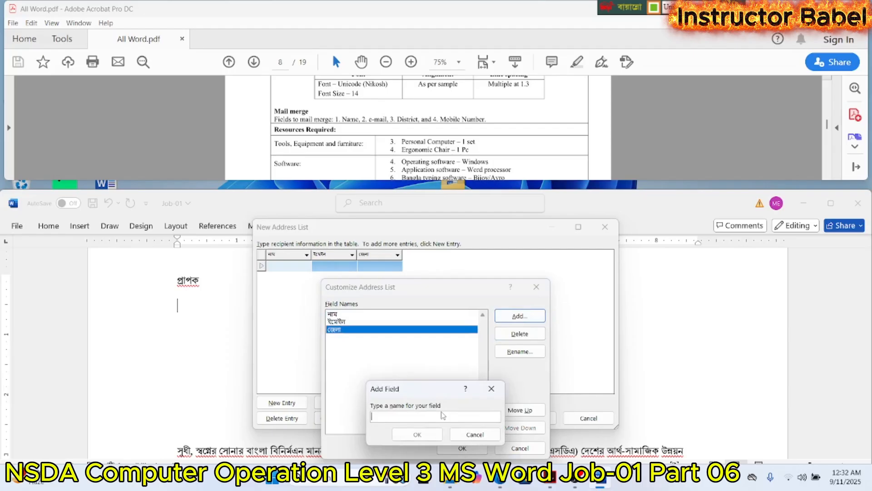
{"action": "type", "text": "মোবাই"}
{"action": "key", "text": "BackSpace"}
{"action": "key", "text": "BackSpace"}
{"action": "type", "text": "ইল"}
{"action": "key", "text": "BackSpace"}
{"action": "key", "text": "BackSpace"}
{"action": "type", "text": "াইল"}
{"action": "key", "text": "BackSpace"}
{"action": "key", "text": "BackSpace"}
{"action": "key", "text": "BackSpace"}
{"action": "key", "text": "BackSpace"}
{"action": "type", "text": "াইল"}
{"action": "left_click", "coordinate": [440, 435]}
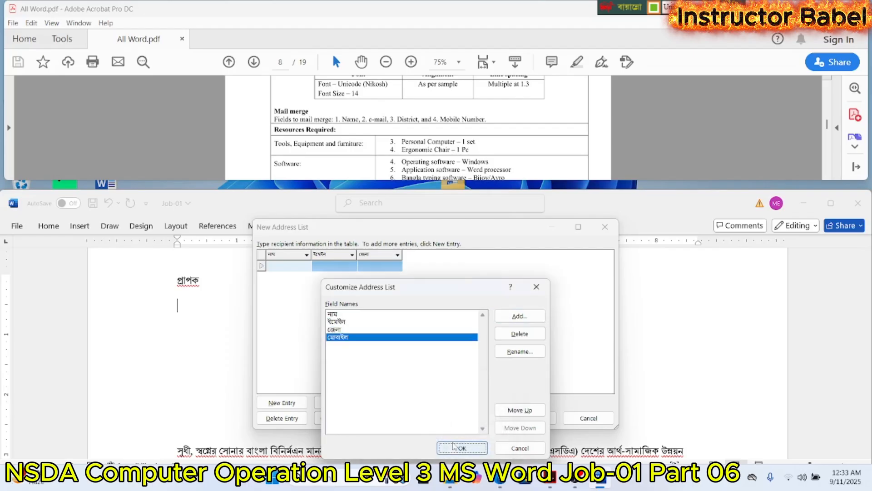
- Apply the customized address list fields and enter the first recipient's name and the district "সাতক্ষীরা"
{"action": "left_click", "coordinate": [454, 448]}
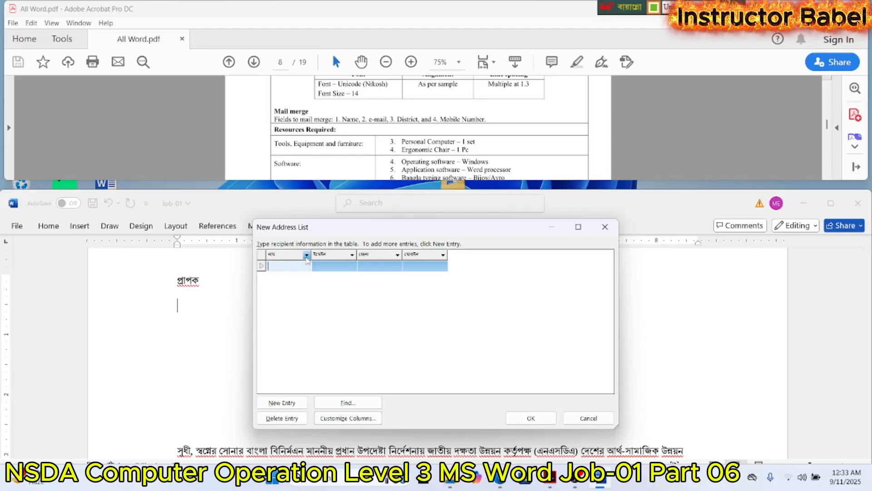
{"action": "type", "text": "বেবী"}
{"action": "key", "text": "Tab"}
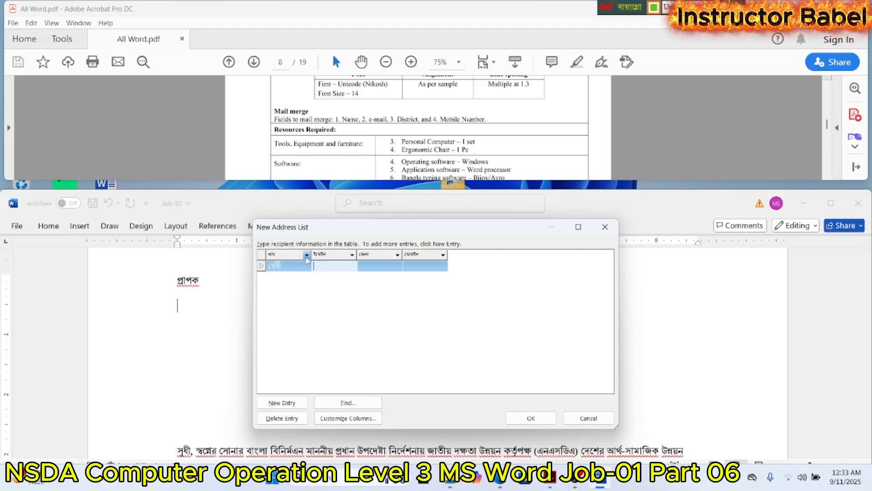
{"action": "key", "text": "Tab"}
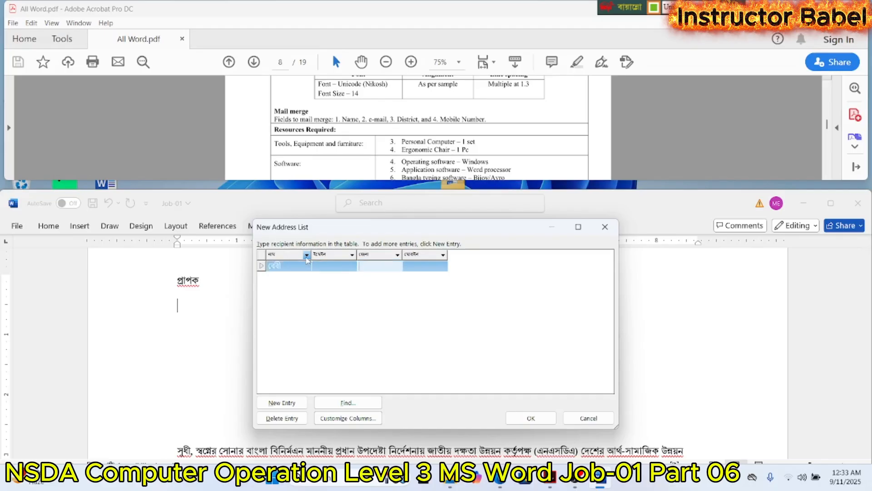
{"action": "type", "text": "সাতক্ষীরা"}
{"action": "key", "text": "Tab"}
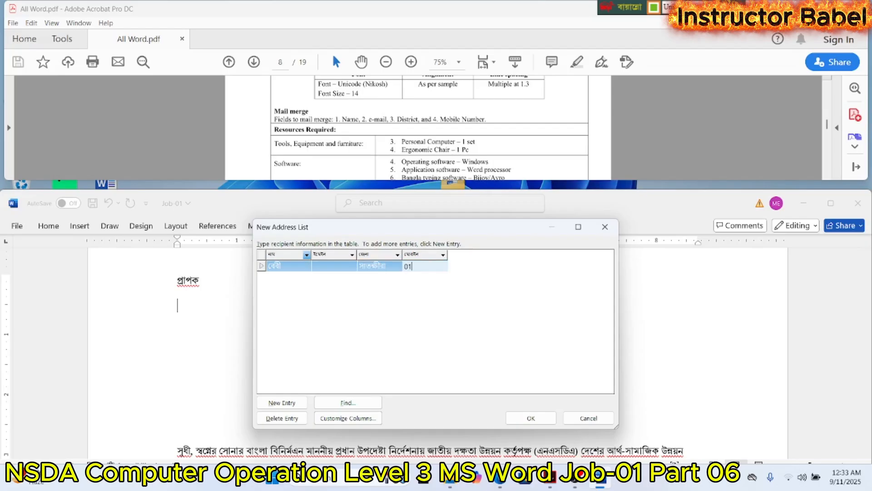
- Add four blank entries below the first recipient in the address list
{"action": "key", "text": "Tab"}
{"action": "key", "text": "Tab"}
{"action": "key", "text": "Tab"}
{"action": "key", "text": "Tab"}
{"action": "key", "text": "Tab"}
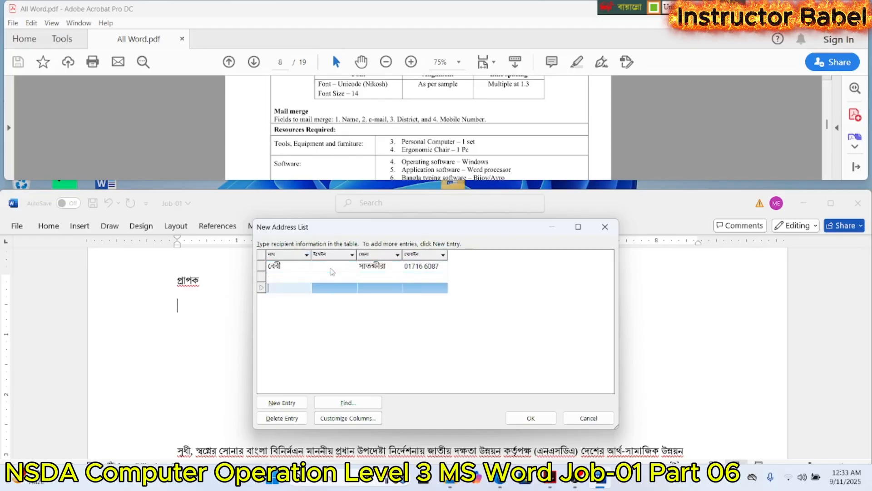
{"action": "key", "text": "Tab"}
{"action": "key", "text": "Tab"}
{"action": "key", "text": "Tab"}
{"action": "key", "text": "Tab"}
{"action": "key", "text": "Tab"}
{"action": "key", "text": "Tab"}
{"action": "key", "text": "Tab"}
{"action": "key", "text": "Tab"}
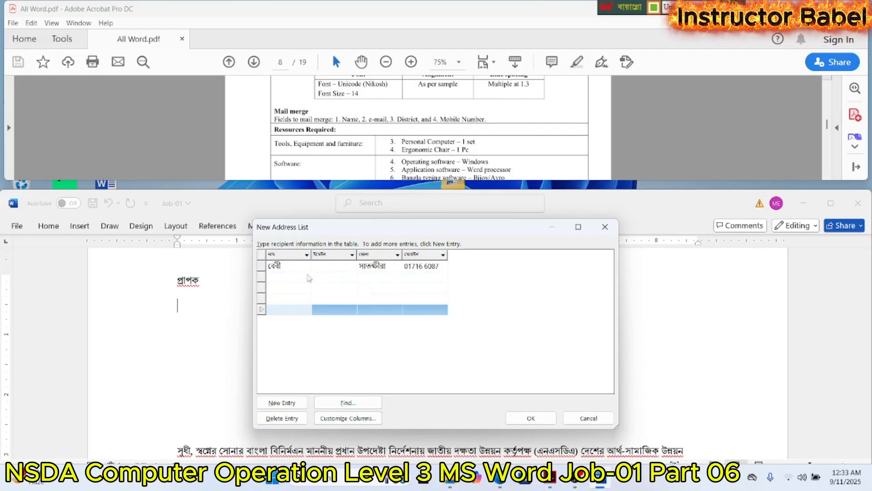
- Fill in the second entry with the recipient's name and the district "জামালপুর", leaving its e-mail and mobile fields empty
{"action": "left_click", "coordinate": [304, 277]}
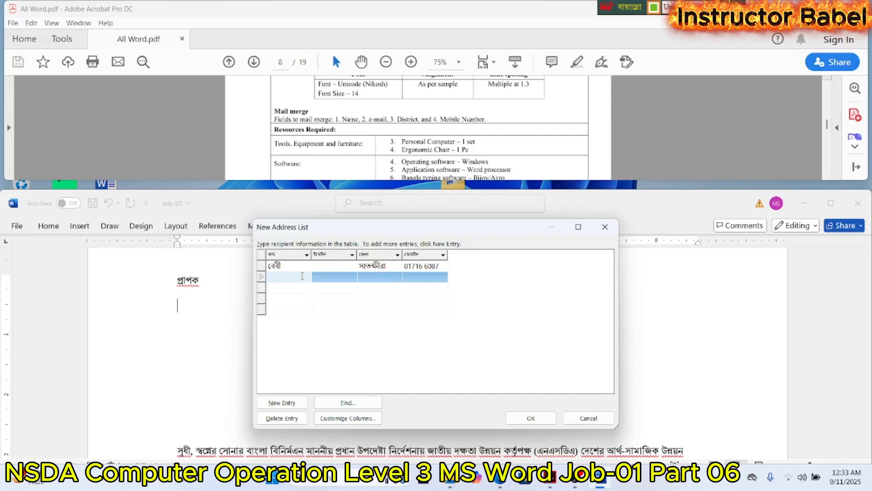
{"action": "type", "text": "ে"}
{"action": "type", "text": "হপ"}
{"action": "type", "text": "ী"}
{"action": "key", "text": "Tab"}
{"action": "key", "text": "Tab"}
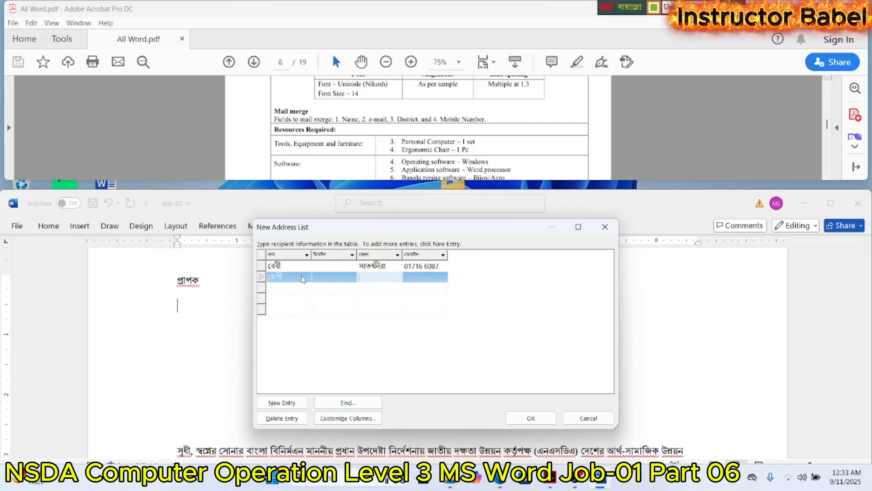
{"action": "type", "text": "চ"}
{"action": "key", "text": "BackSpace"}
{"action": "type", "text": "জামালপুর"}
{"action": "key", "text": "Tab"}
{"action": "key", "text": "Tab"}
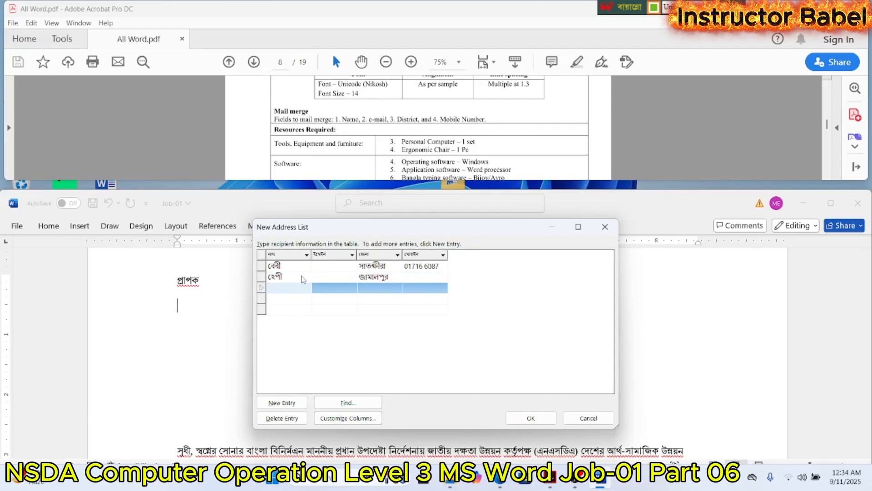
- Enter the third recipient's name and the district "ময়মনসিংহ"
{"action": "type", "text": "তানিয়া"}
{"action": "key", "text": "Tab"}
{"action": "key", "text": "Tab"}
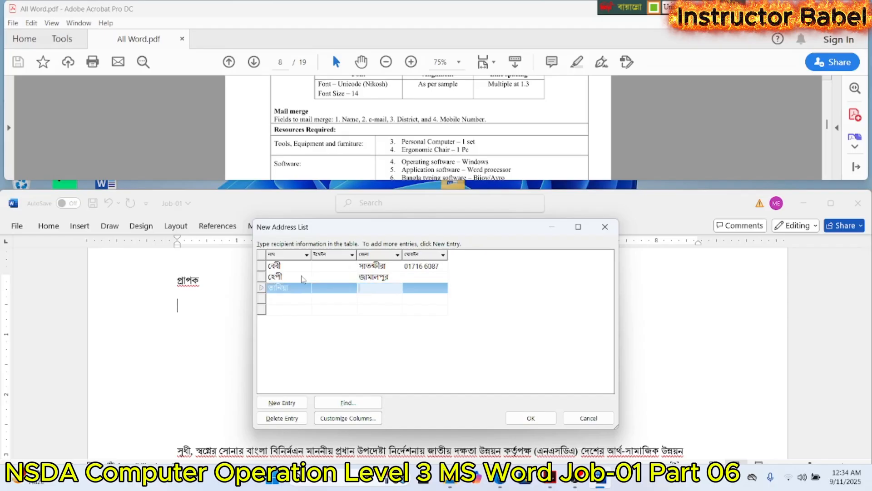
{"action": "type", "text": "ময়মনসিংহ"}
- Enter the third recipient's mobile number and continue to the fourth entry
{"action": "key", "text": "Tab"}
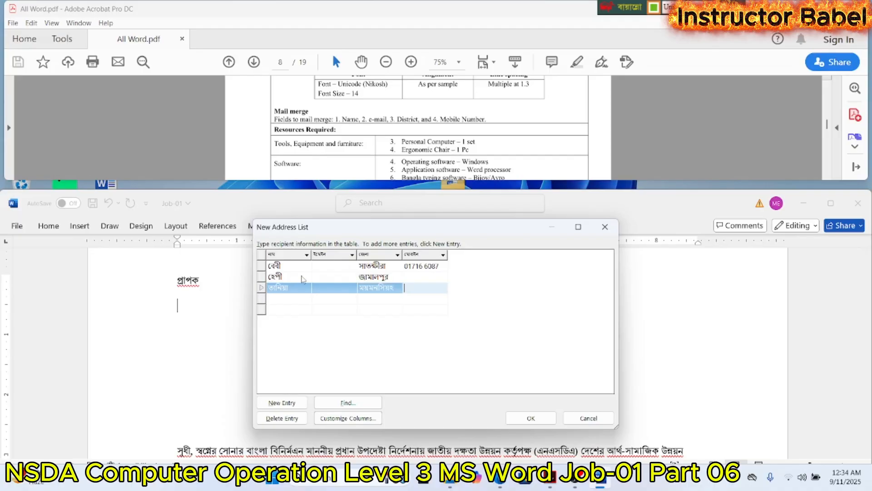
{"action": "key", "text": "Tab"}
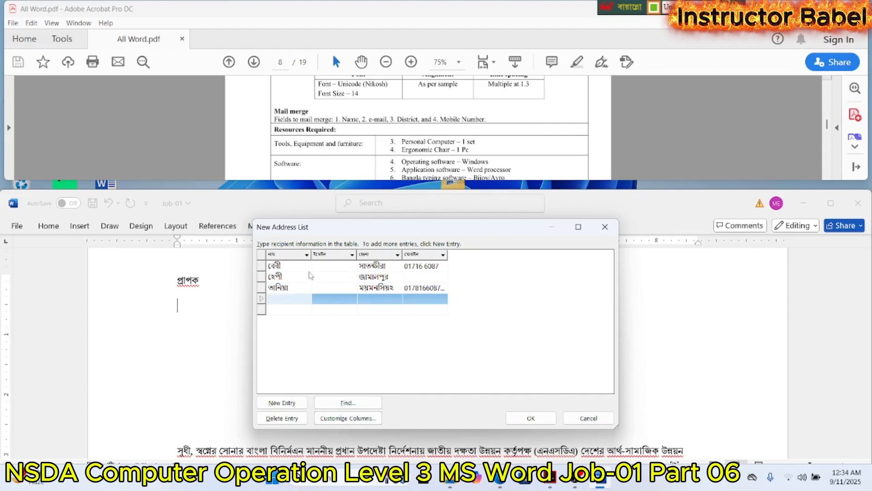
- Fill in the fourth entry with the recipient's name and the district "ঢাকা", leaving its e-mail and mobile fields empty
{"action": "type", "text": "প"}
{"action": "type", "text": "ুসাপ"}
{"action": "key", "text": "BackSpace"}
{"action": "type", "text": "্প"}
{"action": "key", "text": "Tab"}
{"action": "key", "text": "Tab"}
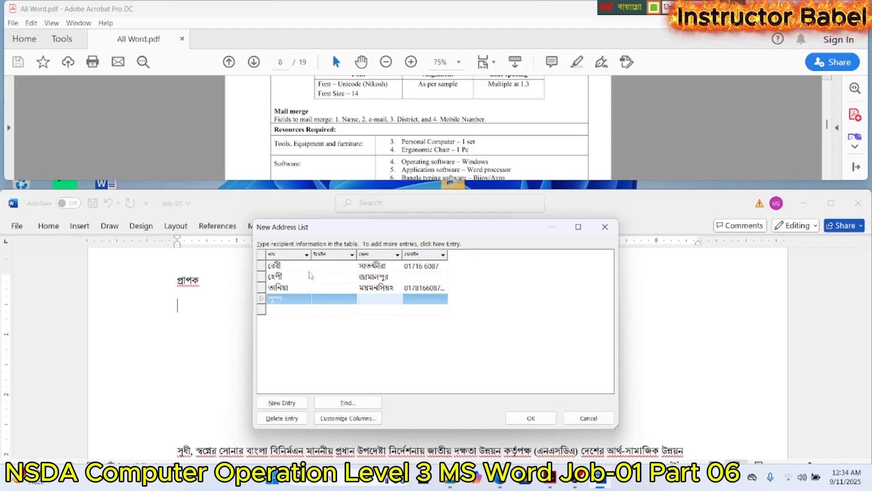
{"action": "type", "text": "য"}
{"action": "key", "text": "BackSpace"}
{"action": "type", "text": "ঢাকা"}
{"action": "key", "text": "Tab"}
{"action": "key", "text": "Tab"}
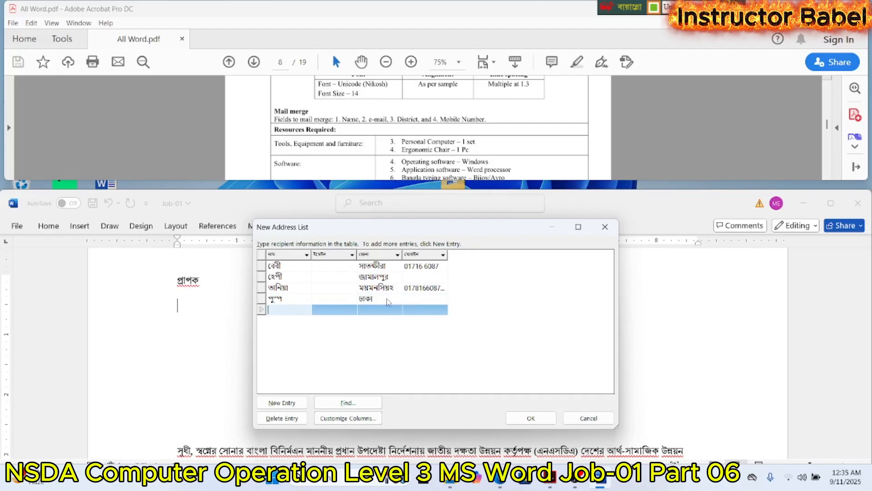
- Fill in the fifth entry with the recipient's name, the district "খুলনা" and a short placeholder mobile number
{"action": "type", "text": "অ"}
{"action": "type", "text": "থি"}
{"action": "key", "text": "Tab"}
{"action": "key", "text": "Tab"}
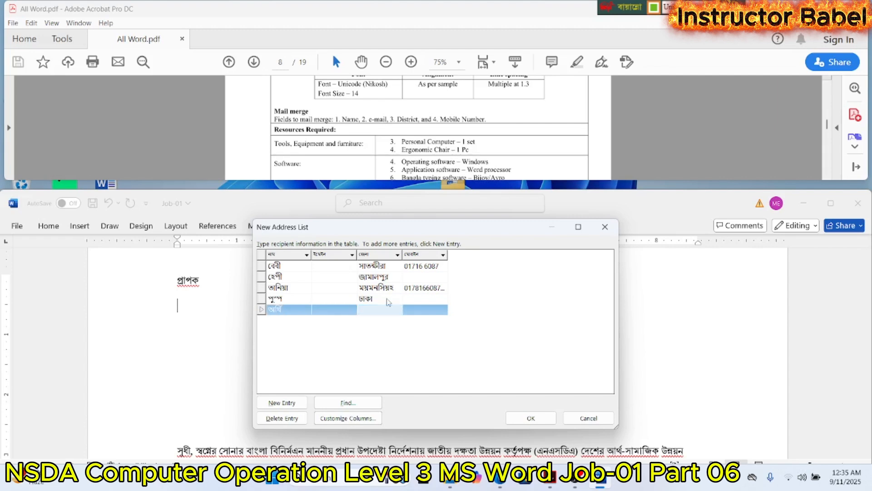
{"action": "type", "text": "খুল"}
{"action": "key", "text": "BackSpace"}
{"action": "key", "text": "BackSpace"}
{"action": "type", "text": "খুলনা"}
{"action": "key", "text": "Tab"}
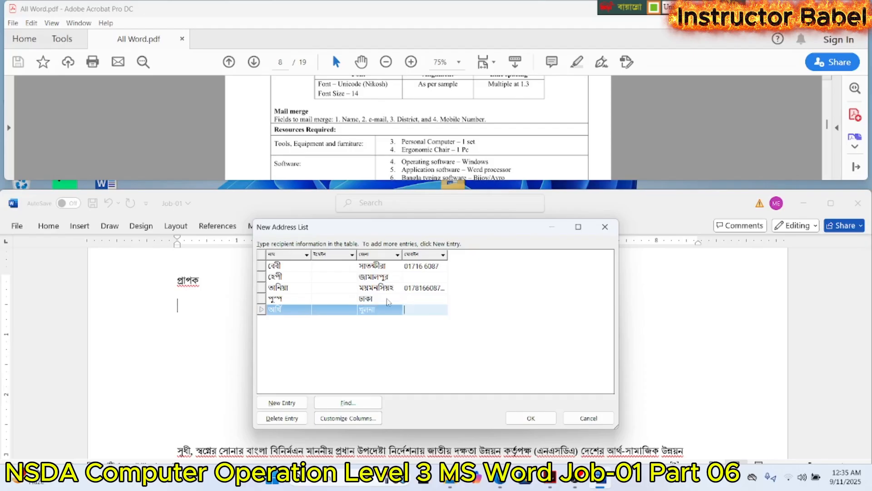
{"action": "type", "text": "0123456"}
- Switch to the English keyboard layout and enter the first recipient's e-mail address in the "ইমেইল" field
{"action": "left_click", "coordinate": [341, 301]}
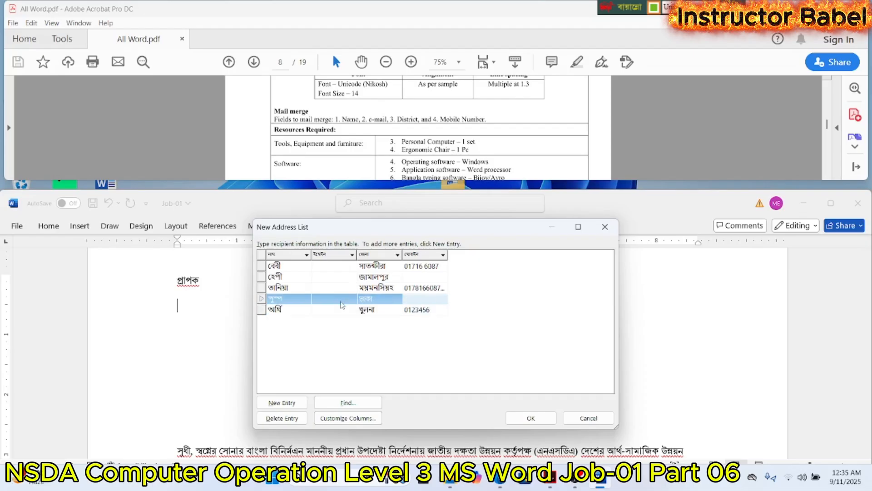
{"action": "left_click", "coordinate": [341, 265]}
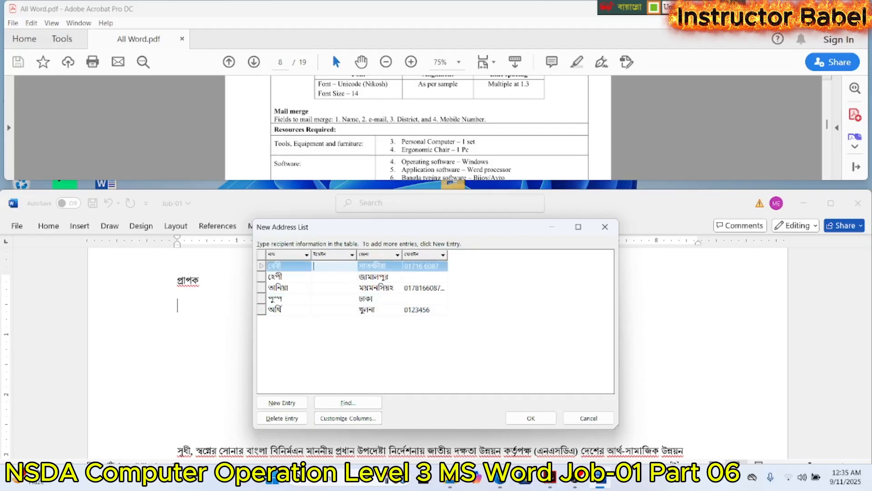
{"action": "type", "text": "ুন□ে"}
{"action": "key", "text": "BackSpace"}
{"action": "key", "text": "BackSpace"}
{"action": "key", "text": "BackSpace"}
{"action": "key", "text": "BackSpace"}
{"action": "key", "text": "ctrl+alt+v"}
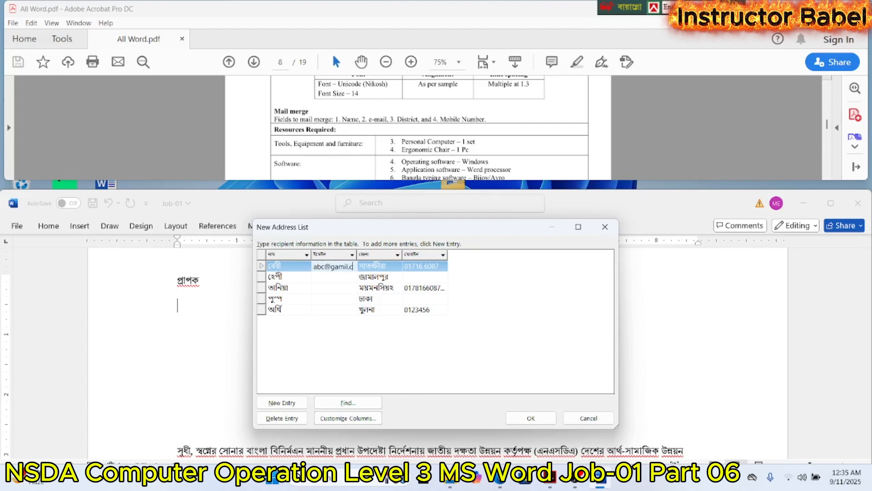
- Widen the "ইমেইল" column and copy the first recipient's e-mail address into the other four entries
{"action": "left_click_drag", "start_coordinate": [357, 255], "coordinate": [391, 257]}
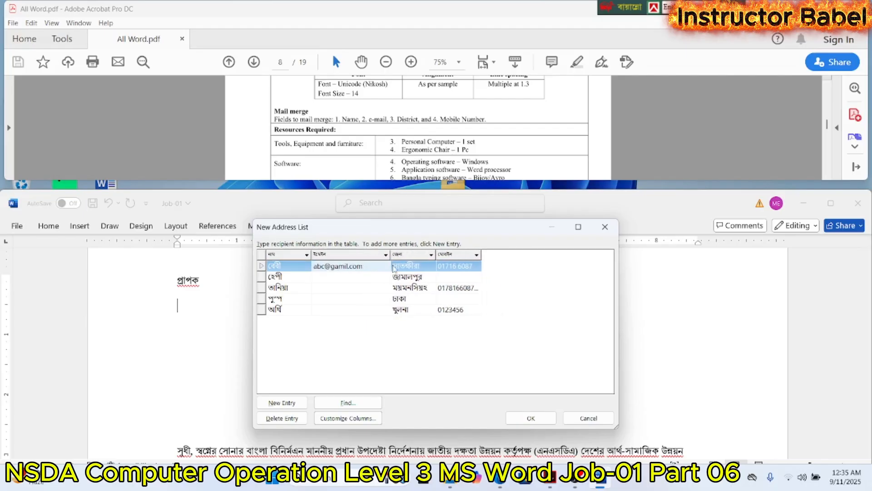
{"action": "left_click", "coordinate": [366, 267]}
{"action": "key", "text": "ctrl+c"}
{"action": "left_click", "coordinate": [366, 267]}
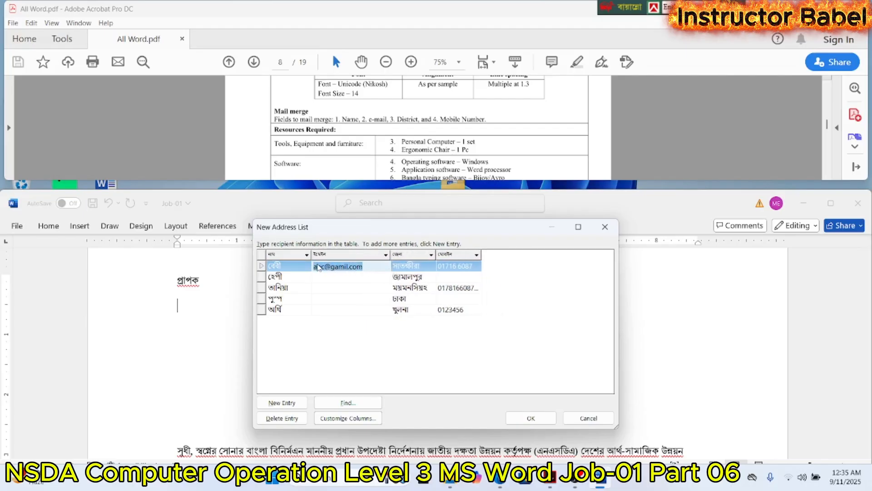
{"action": "left_click", "coordinate": [322, 283]}
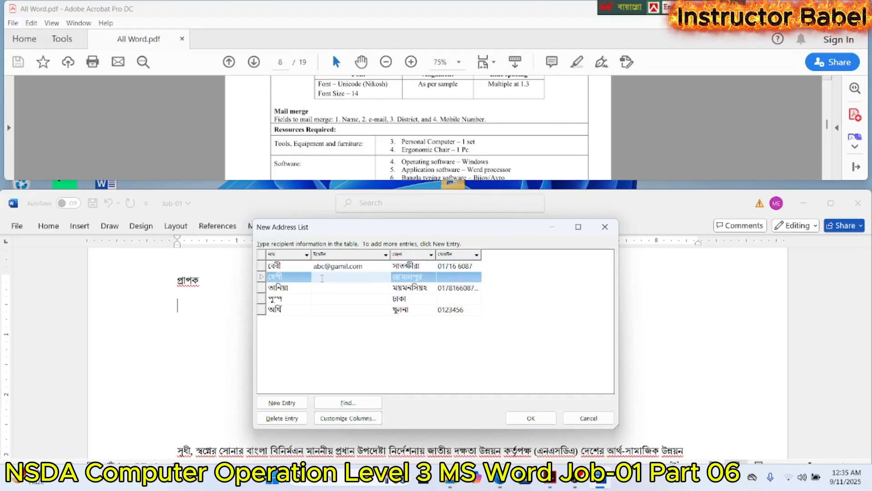
{"action": "key", "text": "ctrl+v"}
{"action": "left_click", "coordinate": [326, 291]}
{"action": "left_click", "coordinate": [325, 288]}
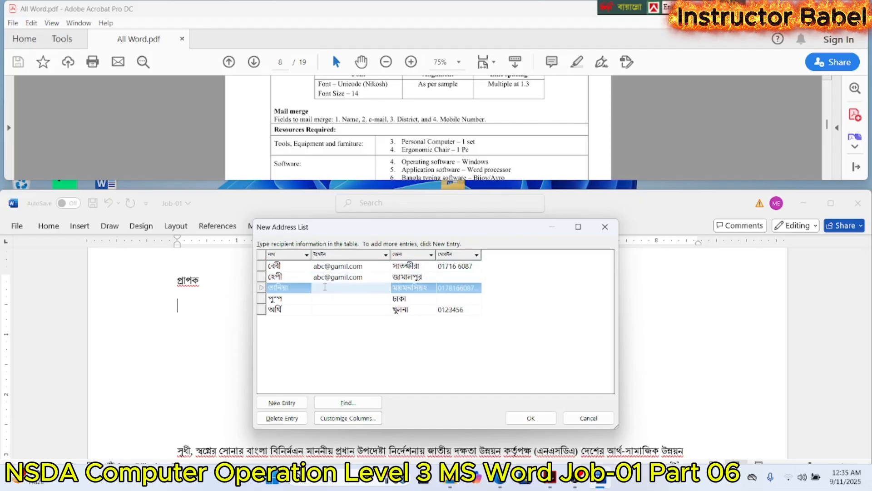
{"action": "key", "text": "ctrl+v"}
{"action": "left_click", "coordinate": [326, 300]}
{"action": "left_click", "coordinate": [325, 301]}
{"action": "key", "text": "ctrl+v"}
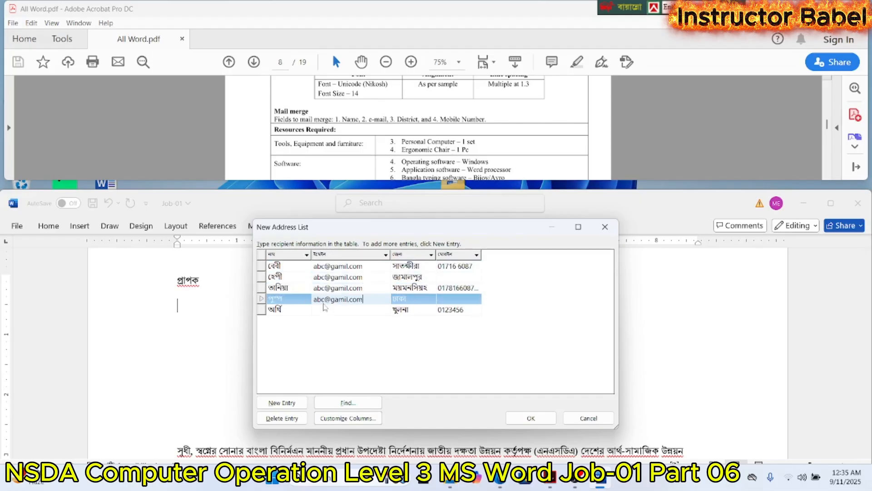
{"action": "left_click", "coordinate": [322, 310]}
{"action": "key", "text": "ctrl+v"}
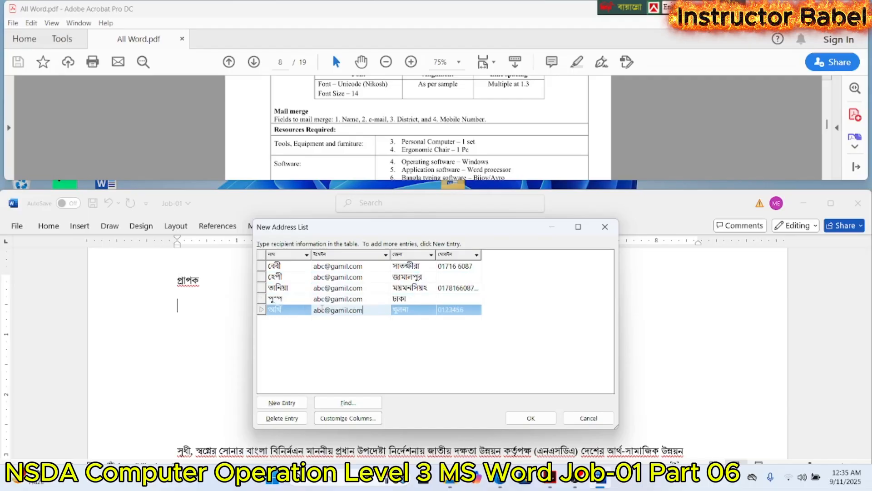
- Complete the first recipient's mobile number and widen the "মোবাইল" column to fit its contents
{"action": "left_click", "coordinate": [473, 298]}
{"action": "left_click", "coordinate": [477, 268]}
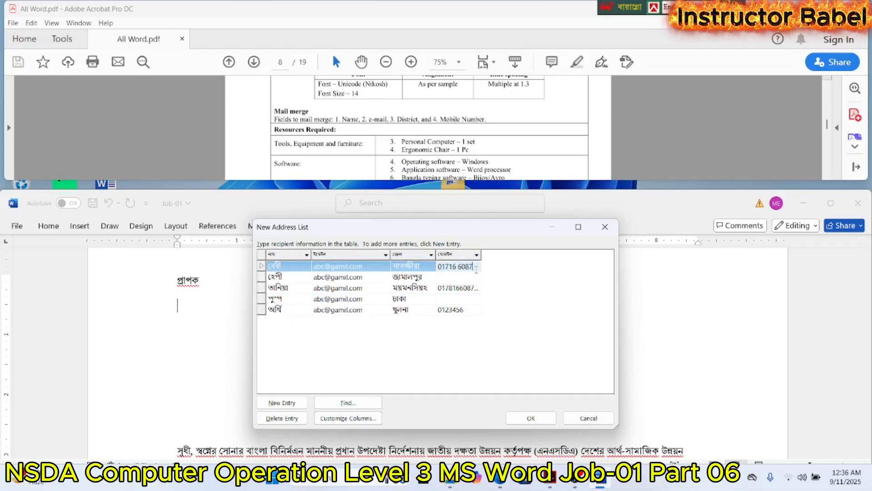
{"action": "double_click", "coordinate": [481, 255]}
{"action": "left_click", "coordinate": [483, 268]}
- Copy the first recipient's mobile number into the second and fourth entries and replace the fifth entry's number with it
{"action": "left_click_drag", "start_coordinate": [483, 267], "coordinate": [436, 272]}
{"action": "key", "text": "ctrl+c"}
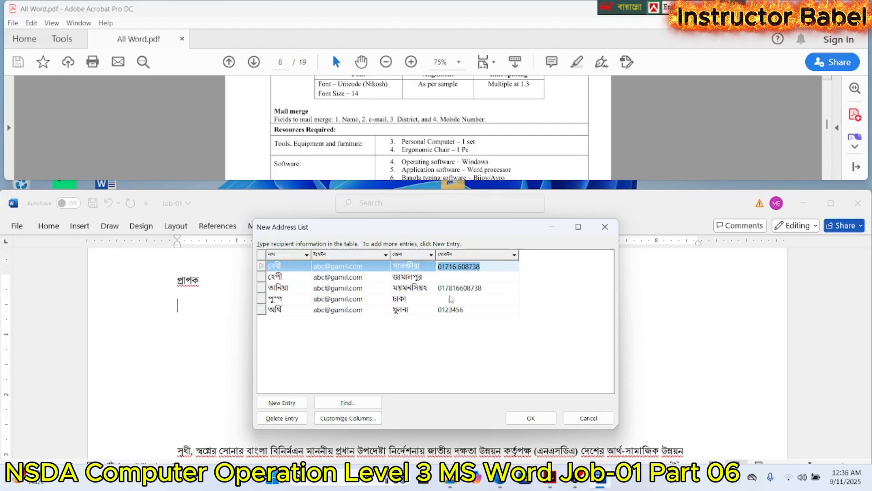
{"action": "left_click", "coordinate": [447, 278]}
{"action": "key", "text": "ctrl+v"}
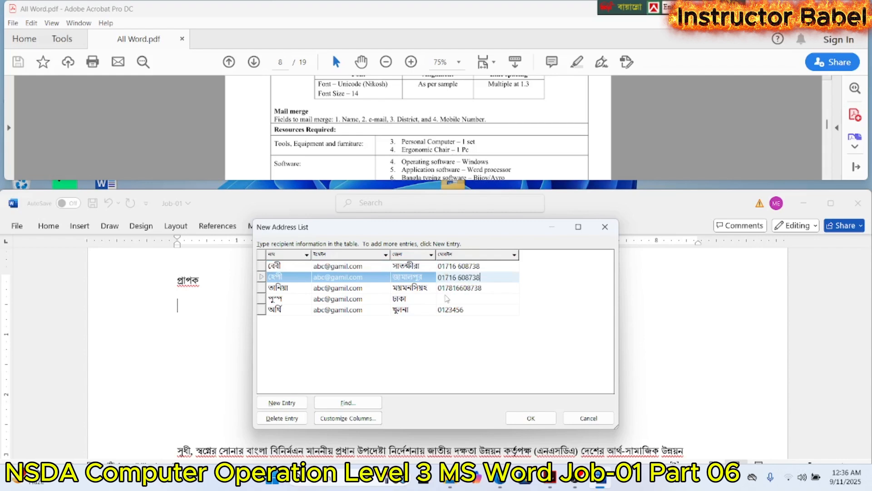
{"action": "left_click", "coordinate": [445, 298]}
{"action": "key", "text": "ctrl+v"}
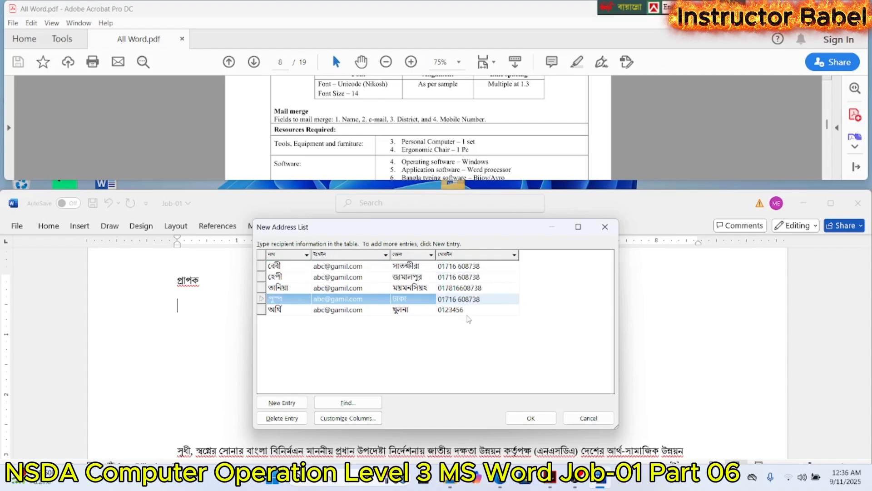
{"action": "left_click", "coordinate": [468, 311]}
{"action": "left_click_drag", "start_coordinate": [465, 311], "coordinate": [441, 310]}
{"action": "left_click", "coordinate": [467, 309]}
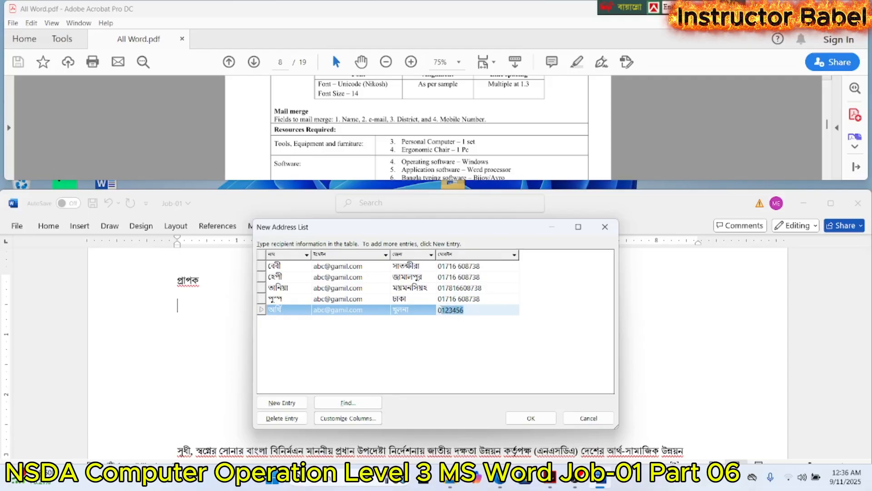
- Delete the first letter of the second recipient's e-mail address
{"action": "left_click", "coordinate": [320, 278]}
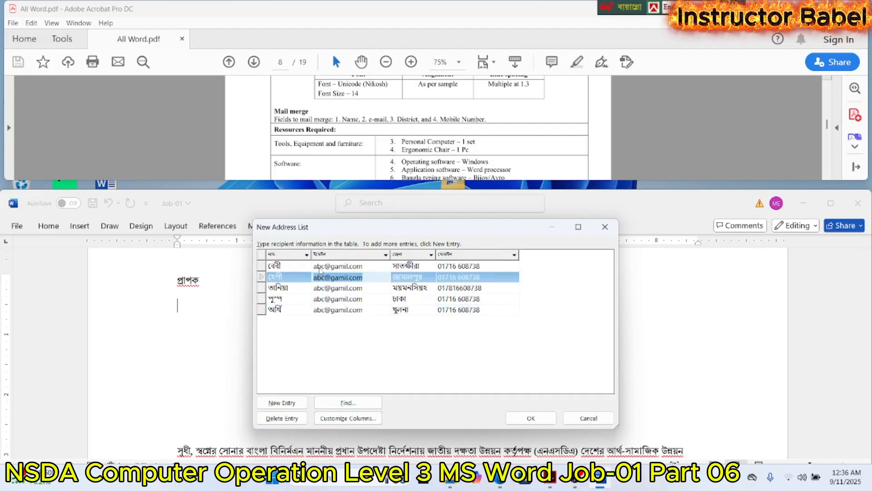
{"action": "left_click", "coordinate": [321, 269]}
{"action": "left_click", "coordinate": [321, 279]}
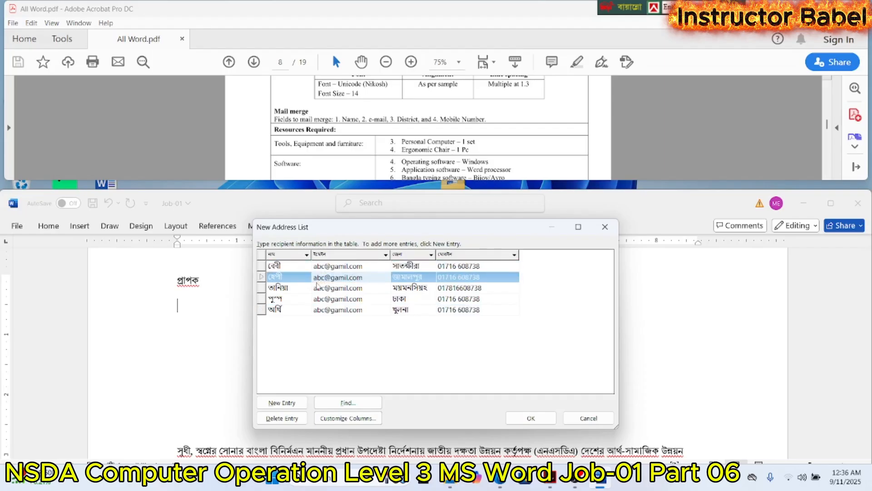
{"action": "left_click", "coordinate": [319, 286]}
{"action": "left_click", "coordinate": [318, 280]}
{"action": "left_click", "coordinate": [319, 278]}
{"action": "key", "text": "BackSpace"}
- Delete the letter "c" before the @ in the third recipient's e-mail address and the letter "b" in the fourth recipient's
{"action": "left_click", "coordinate": [321, 290]}
{"action": "left_click", "coordinate": [319, 290]}
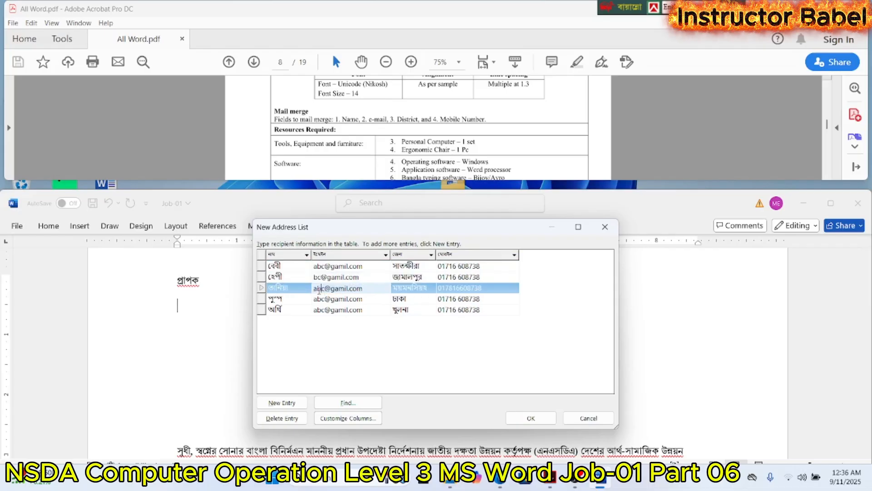
{"action": "key", "text": "Delete"}
{"action": "left_click", "coordinate": [320, 299]}
{"action": "left_click", "coordinate": [321, 298]}
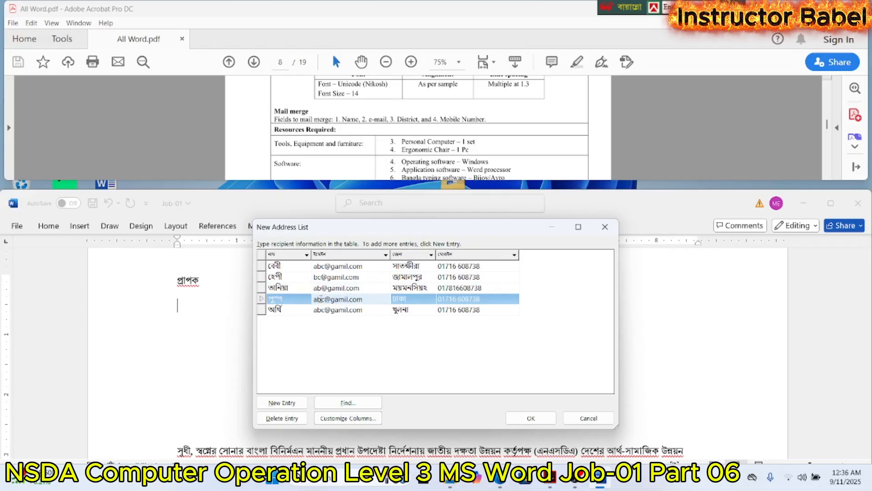
{"action": "key", "text": "BackSpace"}
- Add the letter "m" to the fifth recipient's e-mail address
{"action": "left_click", "coordinate": [321, 312]}
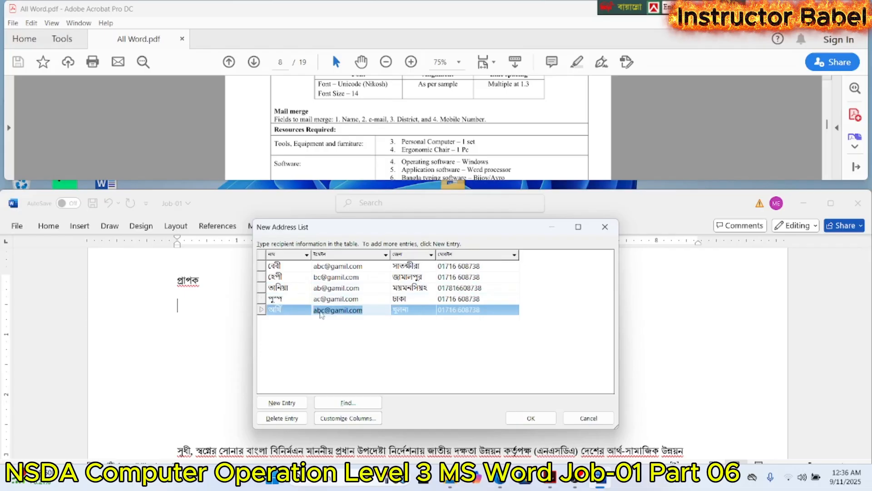
{"action": "left_click", "coordinate": [321, 313]}
{"action": "left_click", "coordinate": [321, 311]}
{"action": "type", "text": "m"}
{"action": "left_click", "coordinate": [331, 327]}
- Finish the address list and save it as "mailmarze 3" in the folder named after the trainee on the Desktop
{"action": "left_click", "coordinate": [531, 418]}
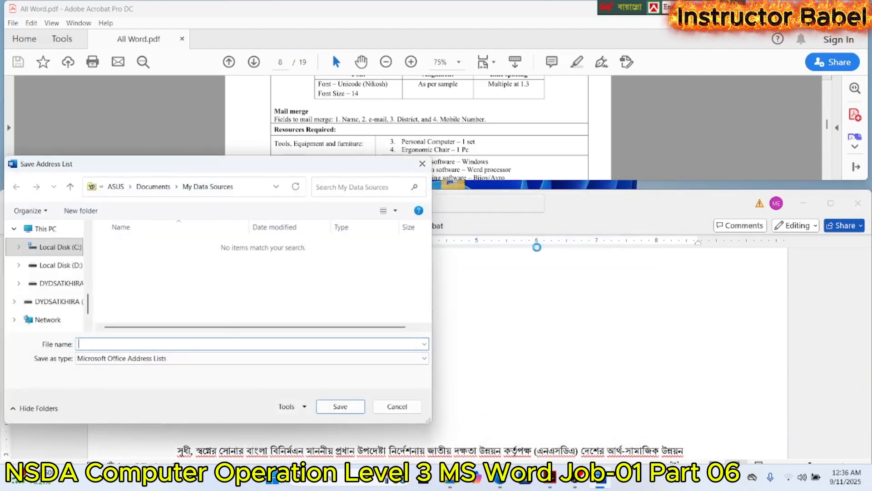
{"action": "scroll", "coordinate": [42, 260], "scroll_direction": "up", "scroll_amount": 5}
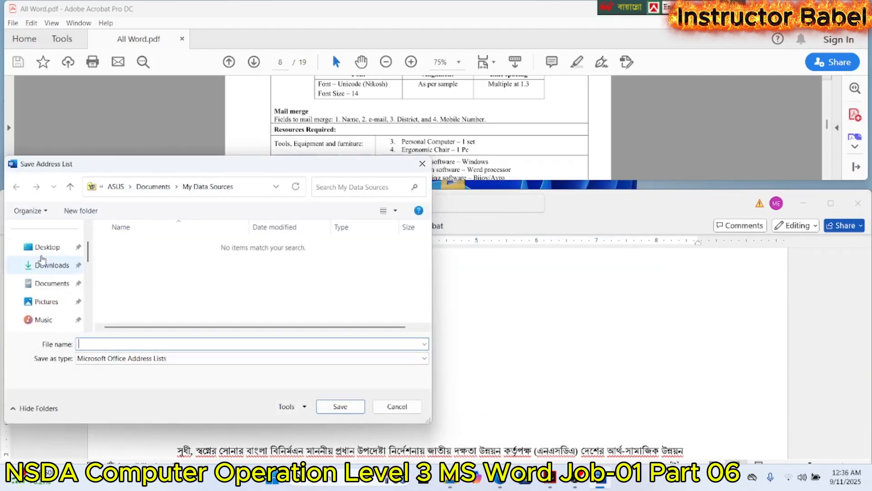
{"action": "left_click", "coordinate": [43, 248]}
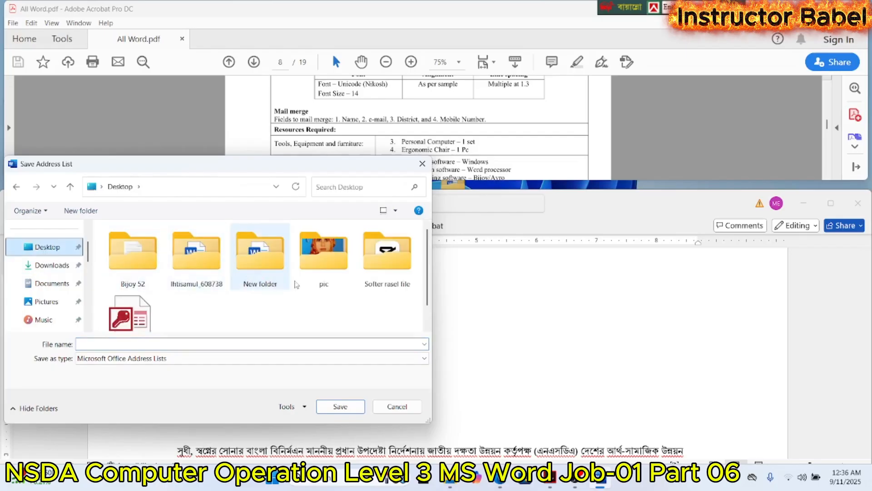
{"action": "double_click", "coordinate": [211, 255]}
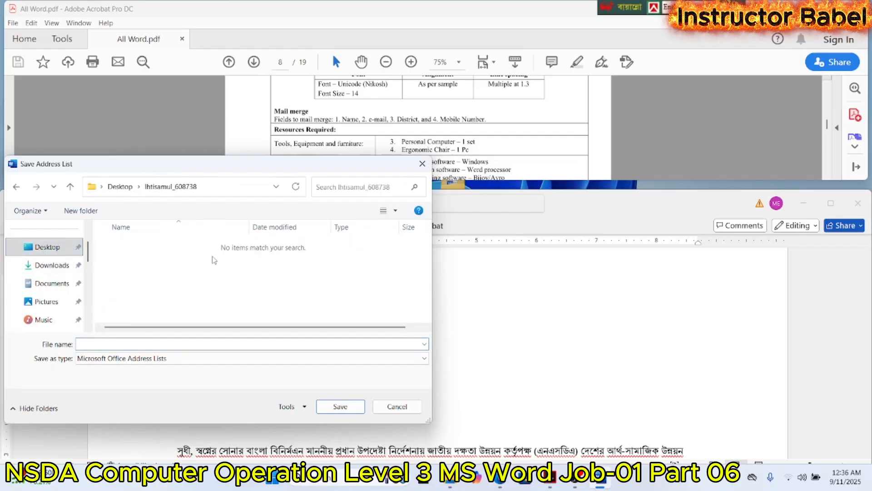
{"action": "type", "text": "mailmarze 3"}
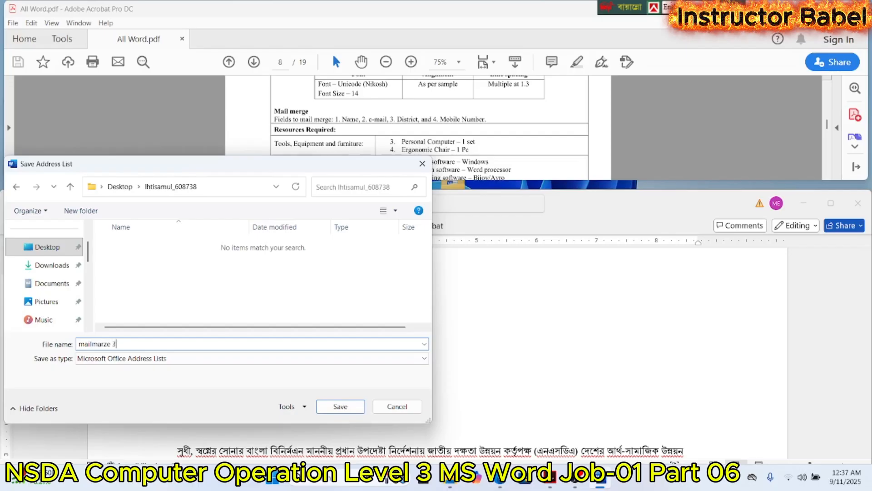
{"action": "left_click", "coordinate": [324, 406]}
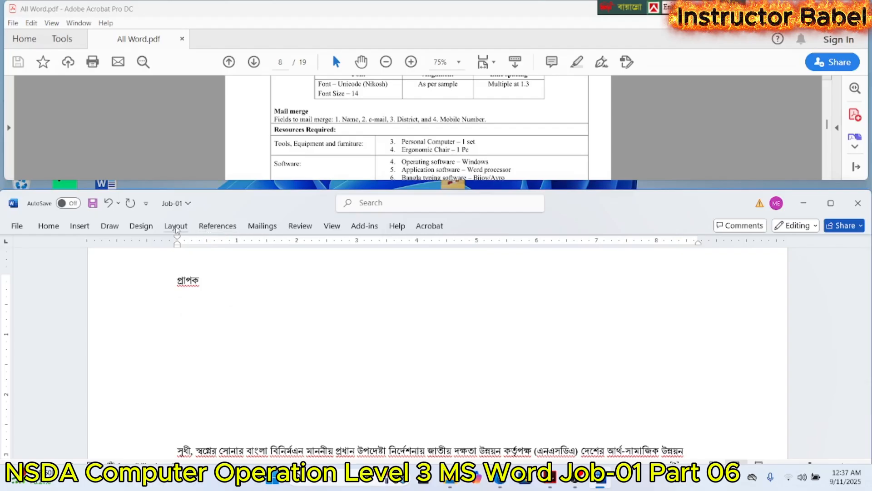
- Insert the "নাম" merge field below "প্রাপক" and start a new line after it
{"action": "left_click", "coordinate": [262, 227]}
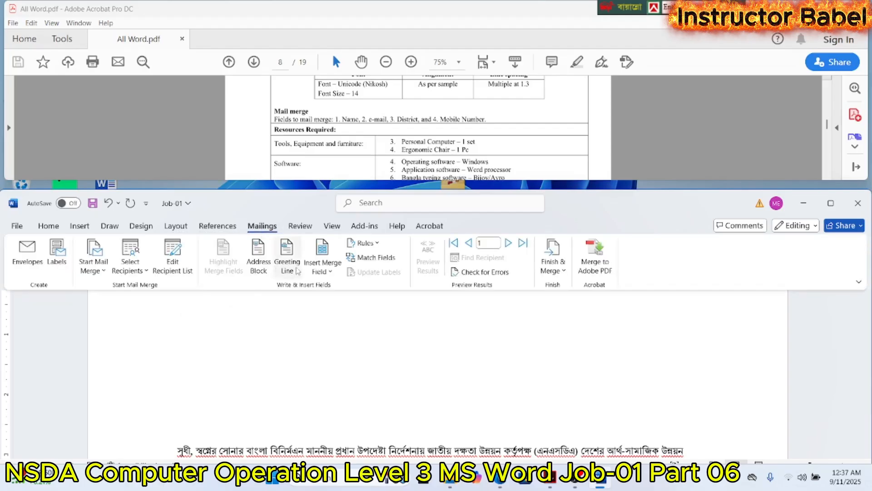
{"action": "left_click", "coordinate": [323, 252]}
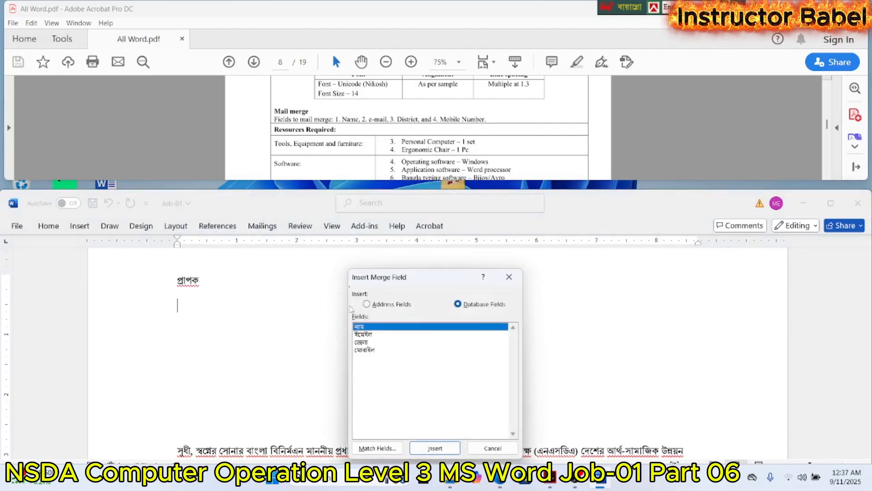
{"action": "left_click", "coordinate": [437, 447]}
{"action": "left_click", "coordinate": [480, 449]}
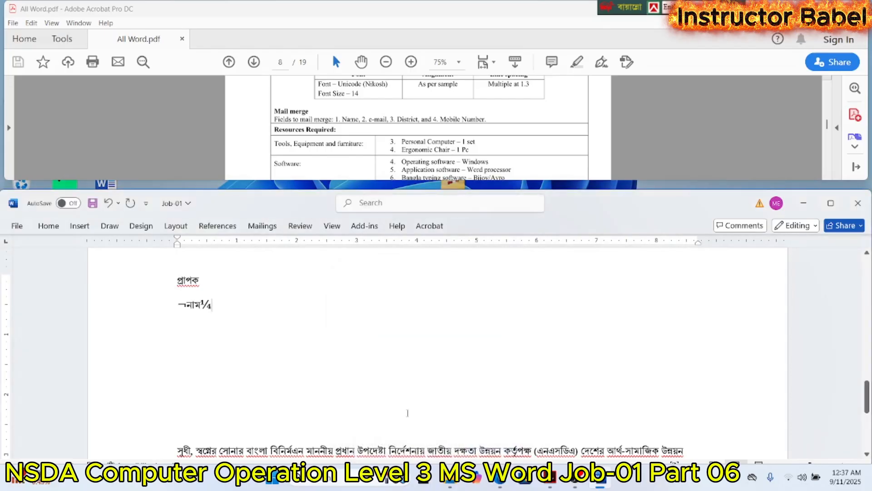
{"action": "key", "text": "Return"}
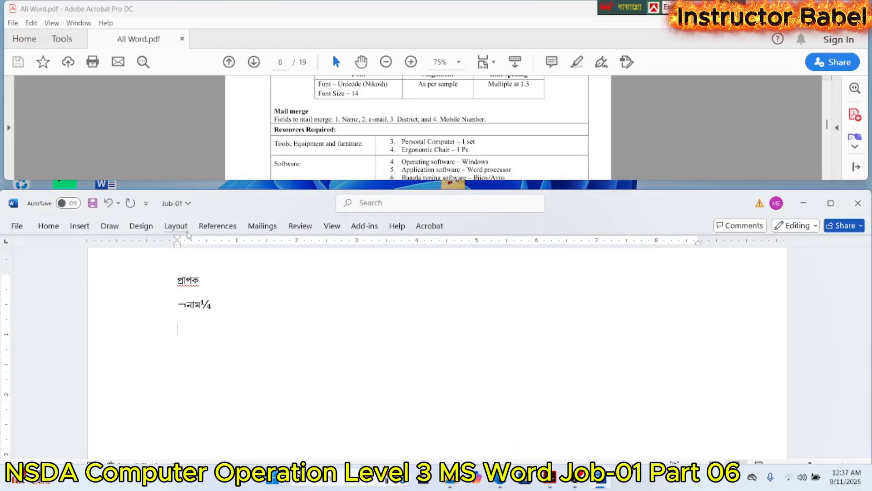
- Insert the "ইমেইল" merge field on the line below the "নাম" field
{"action": "left_click", "coordinate": [274, 229]}
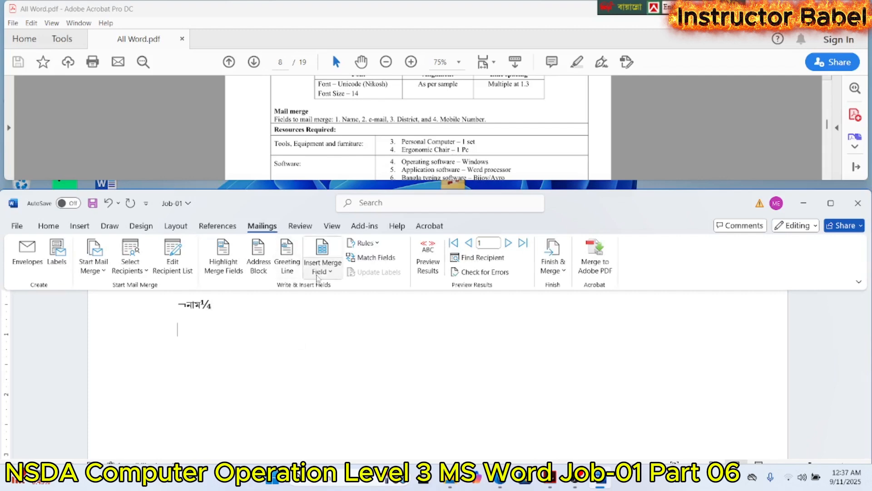
{"action": "left_click", "coordinate": [319, 258]}
{"action": "left_click", "coordinate": [368, 335]}
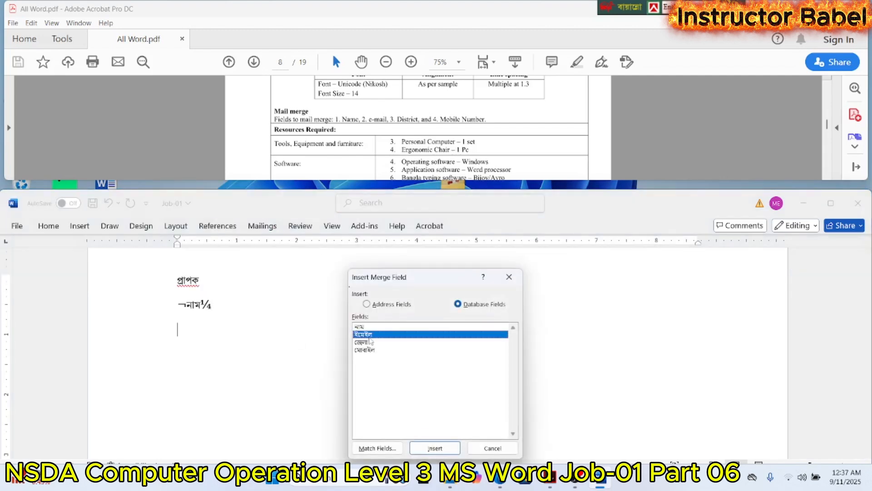
{"action": "left_click", "coordinate": [432, 448]}
{"action": "left_click", "coordinate": [483, 449]}
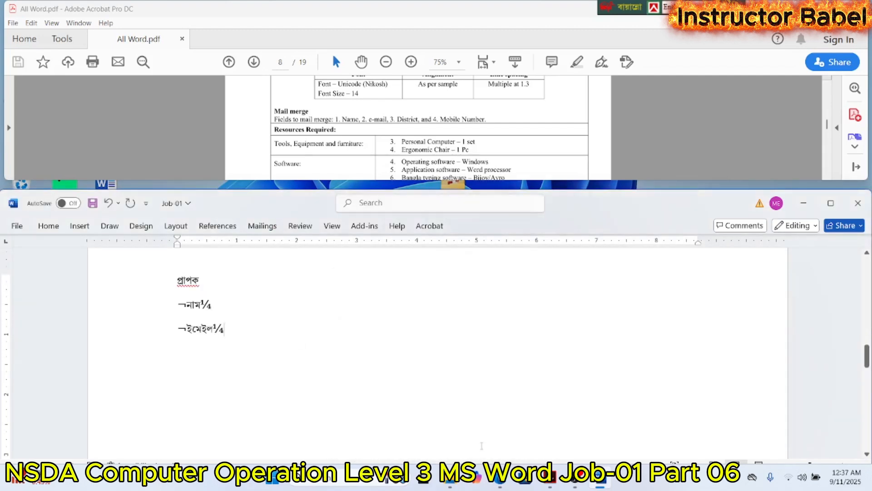
- Insert the "জেলা" merge field on a new line below the "ইমেইল" field
{"action": "key", "text": "Return"}
{"action": "left_click", "coordinate": [262, 226]}
{"action": "left_click", "coordinate": [314, 268]}
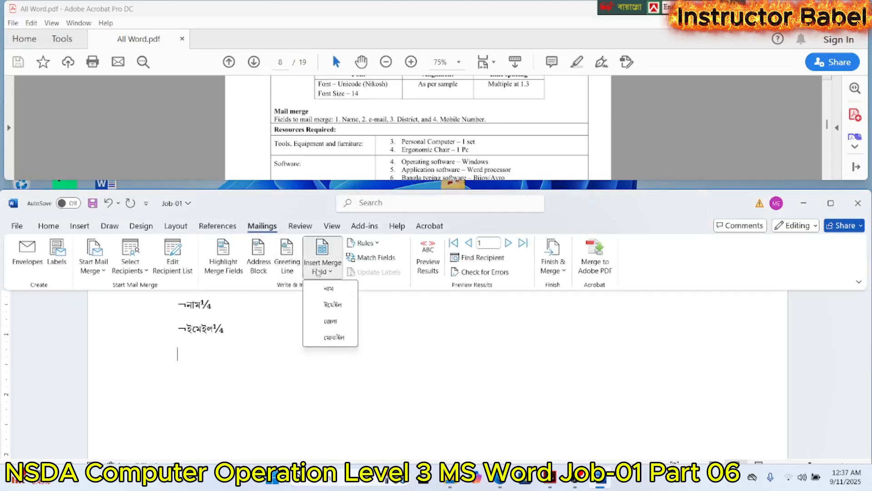
{"action": "left_click", "coordinate": [329, 326]}
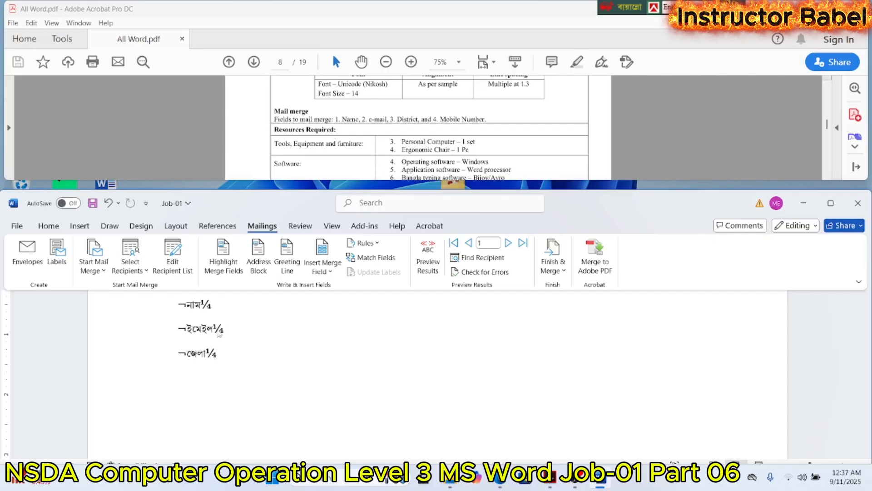
{"action": "key", "text": "ctrl+F1"}
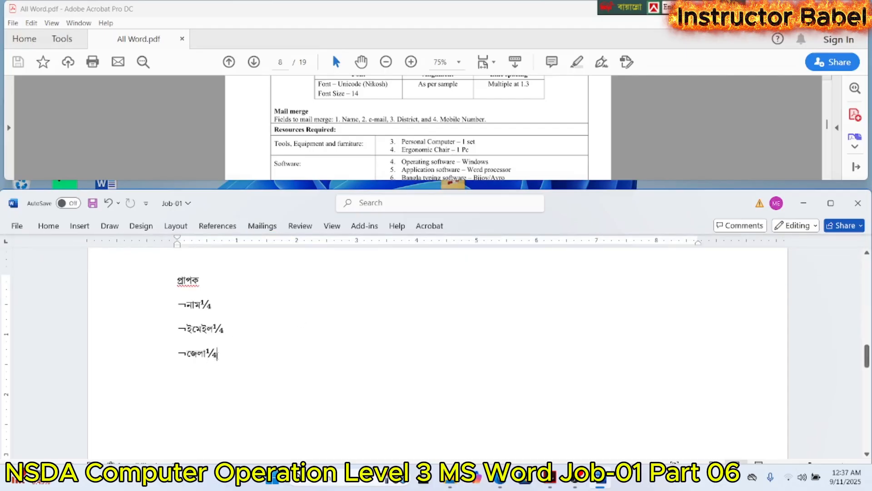
- Insert the "মোবাইল" merge field on the line below the "জেলা" field
{"action": "left_click", "coordinate": [263, 226]}
{"action": "left_click", "coordinate": [318, 263]}
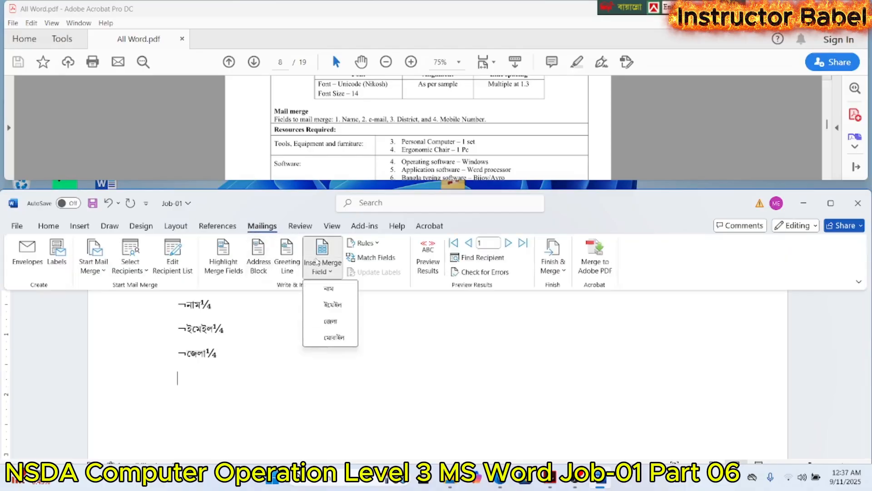
{"action": "left_click", "coordinate": [339, 337]}
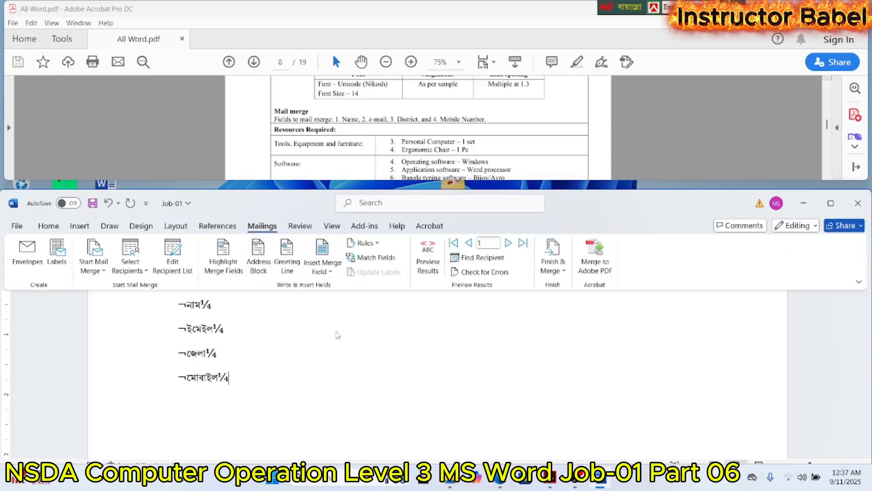
- Maximize the document window and delete the blank lines between the "মোবাইল" field and the letter's body, undoing any deleted body text
{"action": "left_click", "coordinate": [831, 203]}
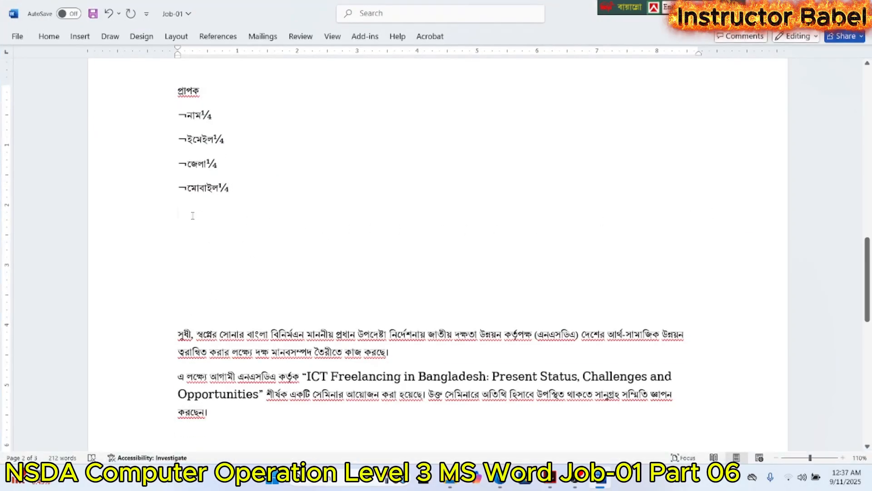
{"action": "key", "text": "Delete"}
{"action": "key", "text": "Delete"}
{"action": "key", "text": "Delete"}
{"action": "key", "text": "Delete"}
{"action": "key", "text": "Delete"}
{"action": "key", "text": "Delete"}
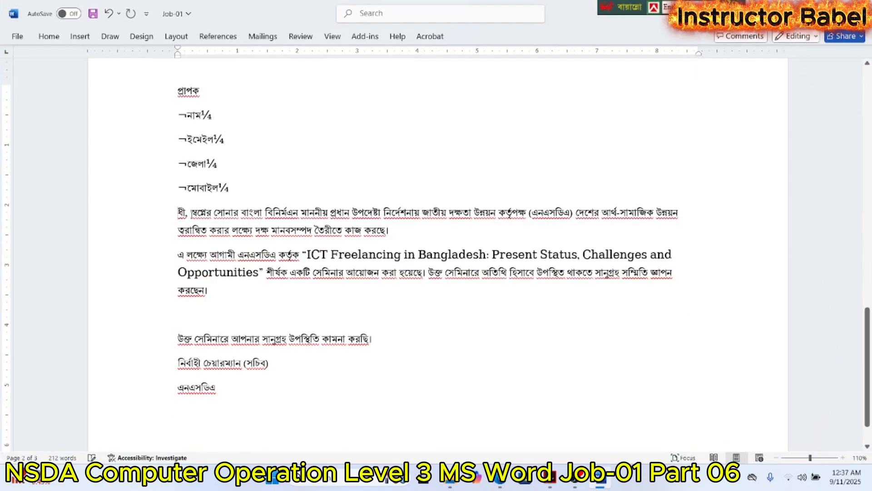
{"action": "key", "text": "ctrl+z"}
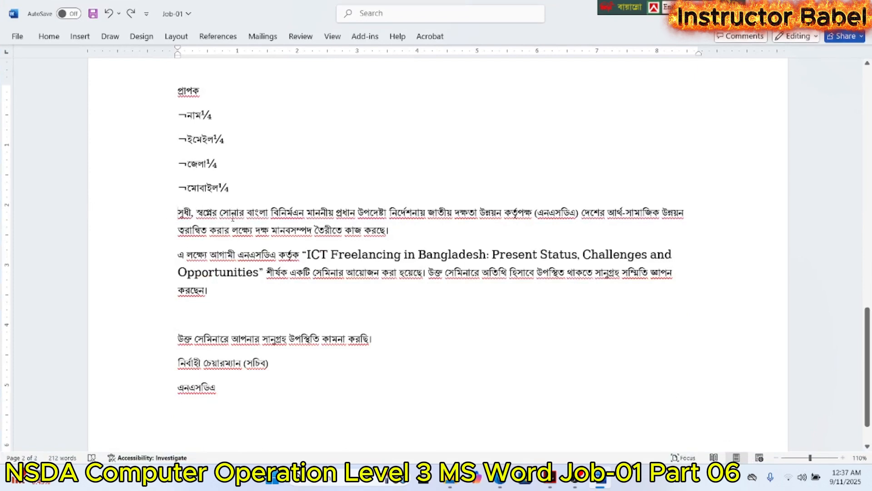
- Check the paragraph spacing settings of the two closing lines "নির্বাহী চেয়ারম্যান (সচিব)" and "এনএসডিএ"
{"action": "left_click_drag", "start_coordinate": [177, 212], "coordinate": [175, 366]}
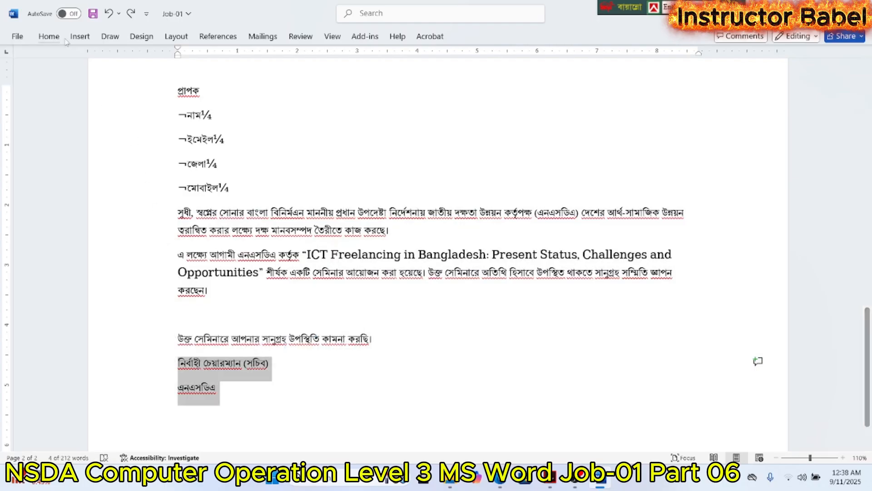
{"action": "left_click", "coordinate": [48, 37]}
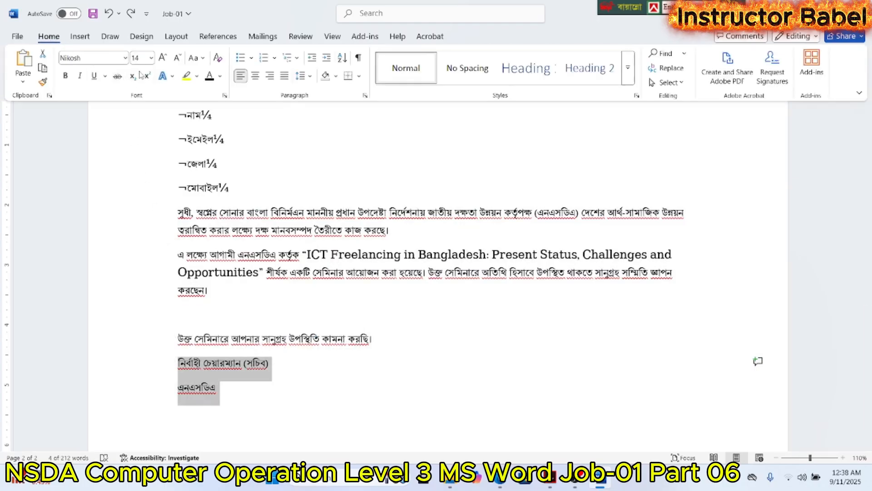
{"action": "left_click", "coordinate": [365, 95]}
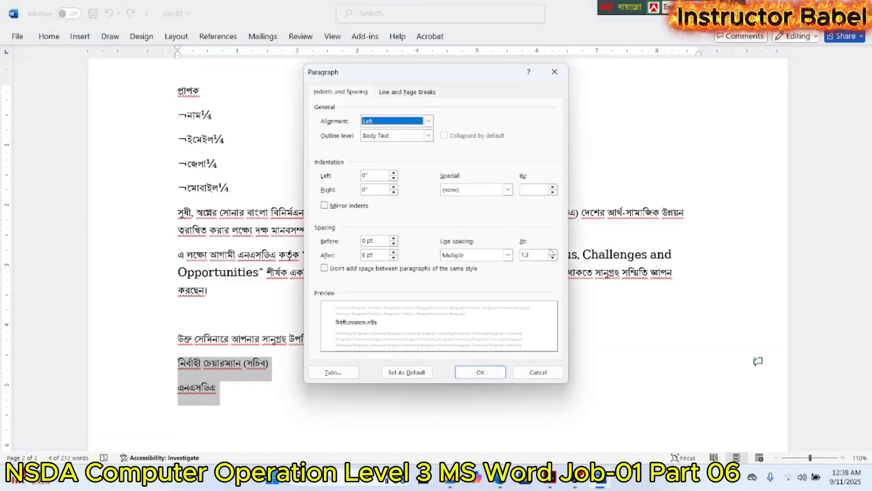
{"action": "left_click", "coordinate": [491, 371]}
{"action": "left_click", "coordinate": [48, 36]}
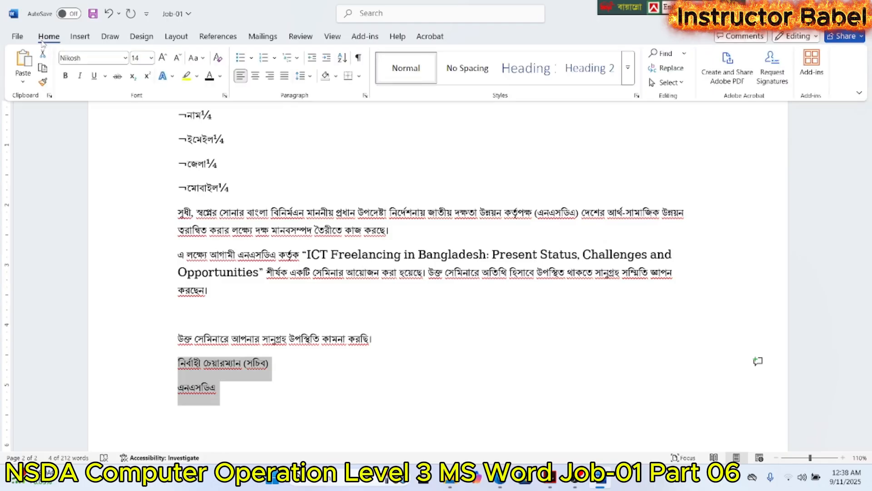
{"action": "left_click", "coordinate": [448, 334]}
{"action": "scroll", "coordinate": [448, 330], "scroll_direction": "up", "scroll_amount": 5}
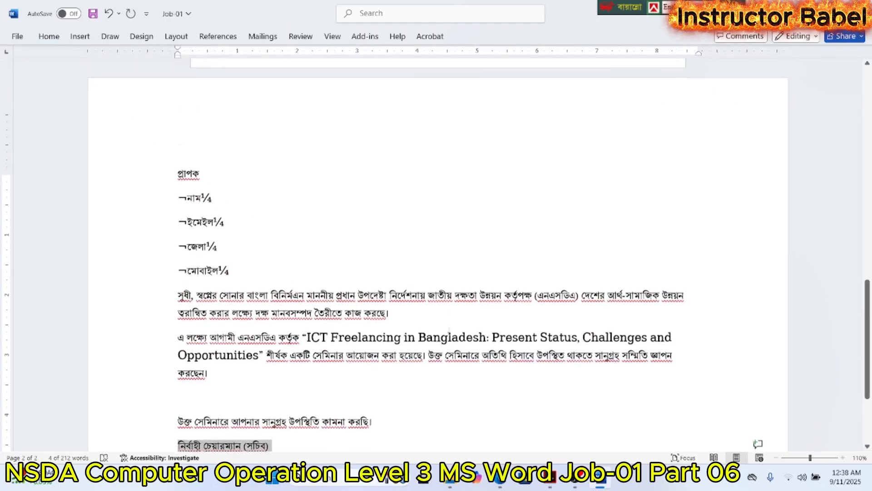
{"action": "scroll", "coordinate": [449, 327], "scroll_direction": "down", "scroll_amount": 6}
{"action": "scroll", "coordinate": [450, 327], "scroll_direction": "up", "scroll_amount": 6}
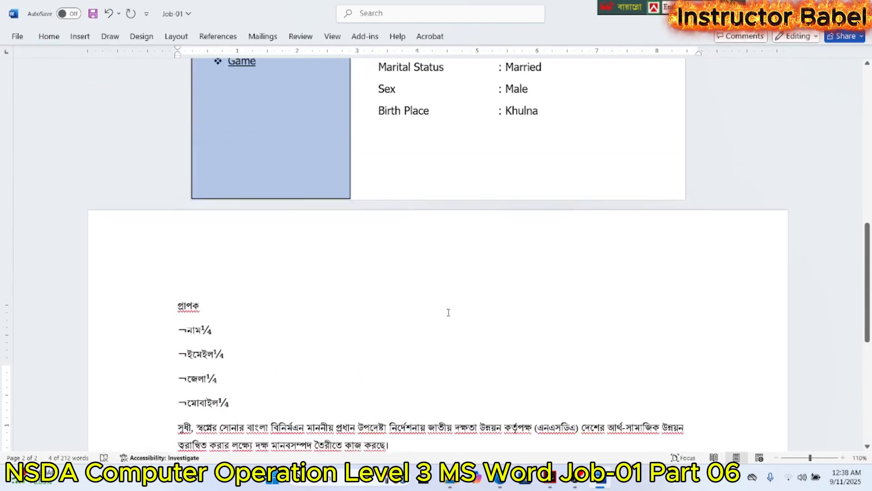
{"action": "scroll", "coordinate": [448, 309], "scroll_direction": "down", "scroll_amount": 5}
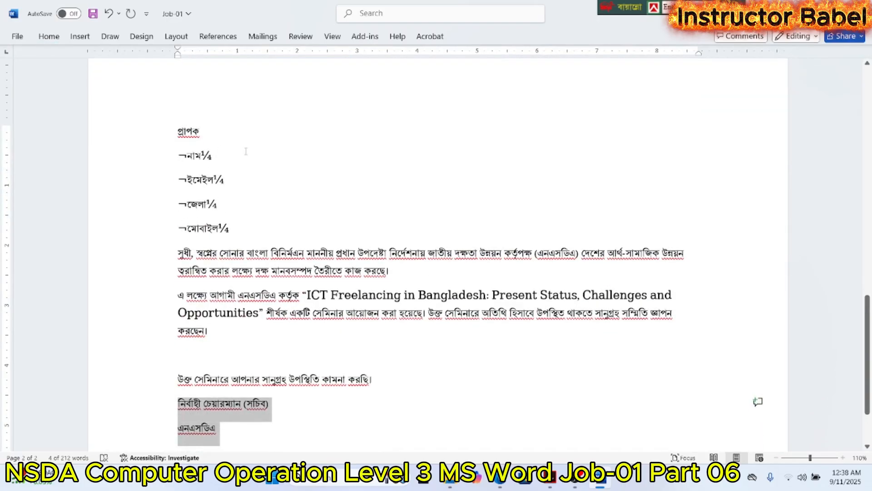
{"action": "left_click", "coordinate": [245, 152]}
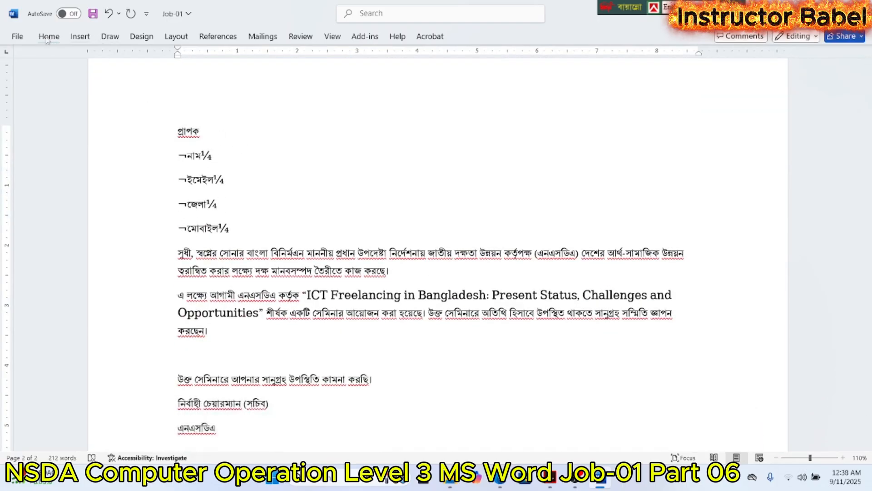
- Finish the mail merge by printing all records with Microsoft Print to PDF, limiting the page range to page 2
{"action": "left_click", "coordinate": [263, 37]}
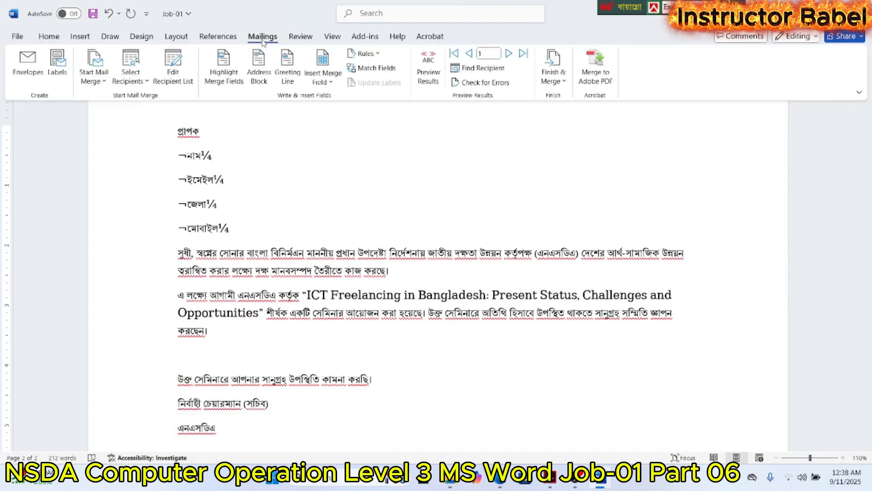
{"action": "left_click", "coordinate": [548, 76]}
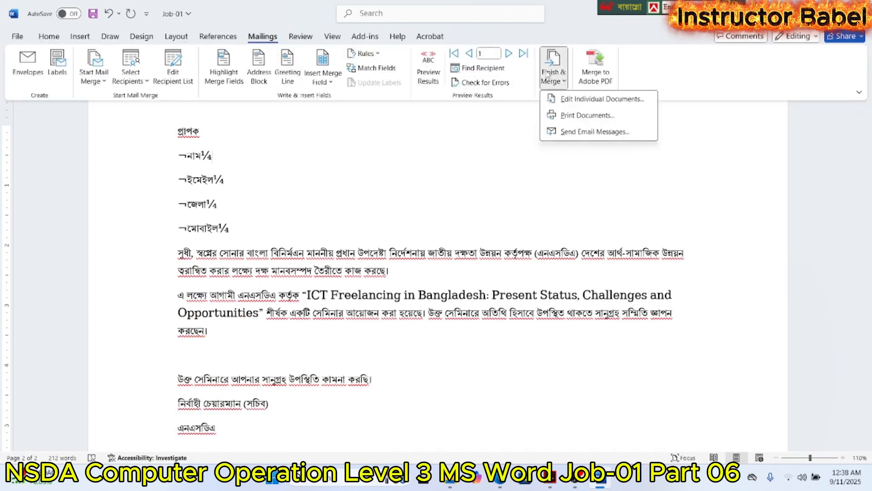
{"action": "left_click", "coordinate": [568, 118]}
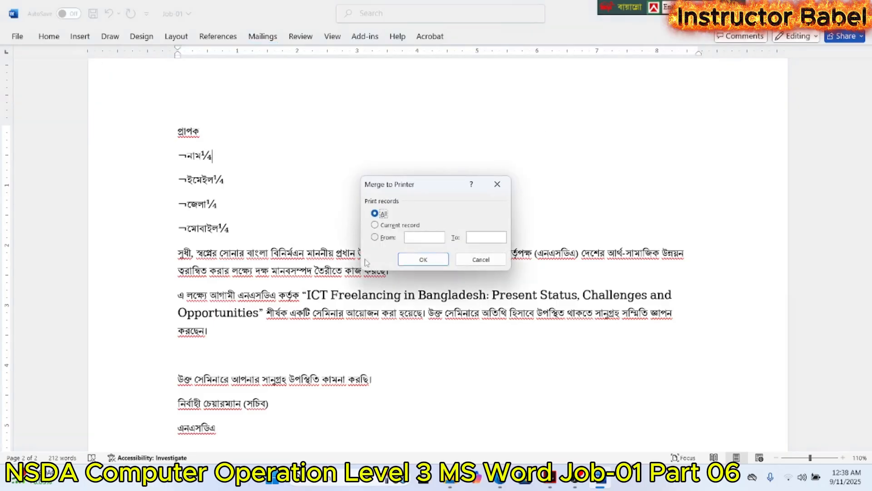
{"action": "left_click", "coordinate": [423, 259]}
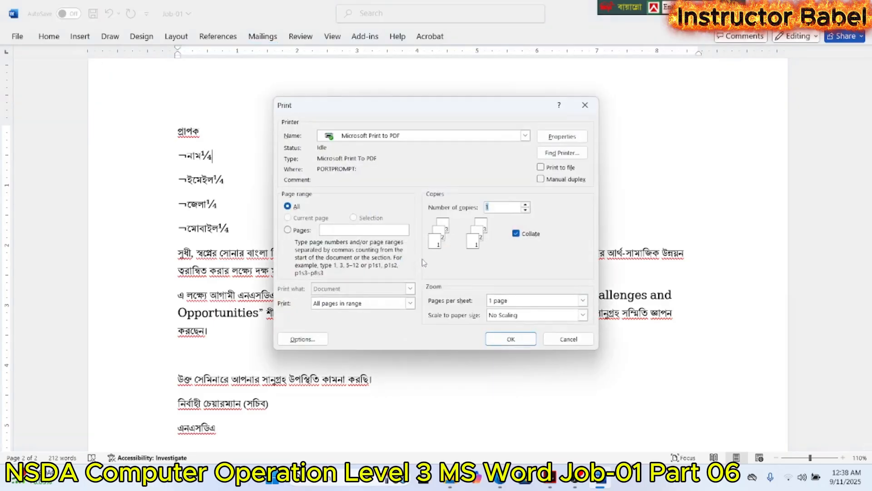
{"action": "left_click", "coordinate": [341, 230]}
{"action": "type", "text": "2"}
{"action": "key", "text": "Return"}
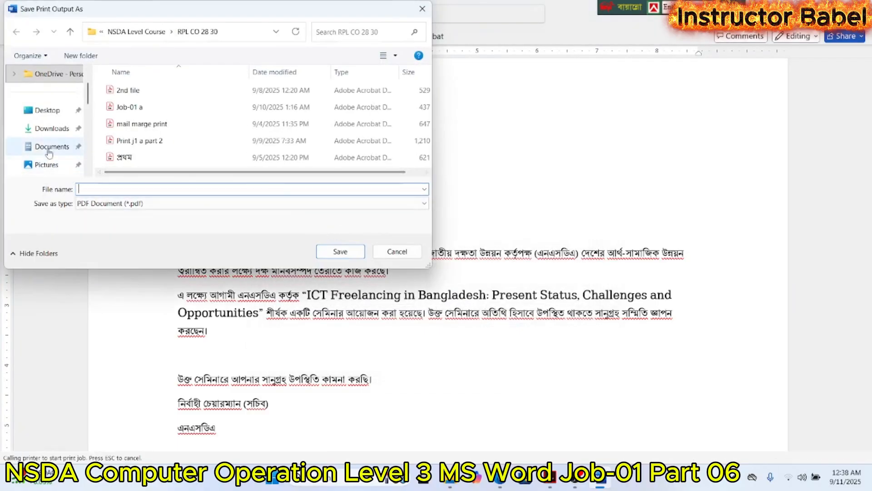
- Save the print output as "print" in the desktop folder that holds the Job-01 document
{"action": "left_click", "coordinate": [47, 114]}
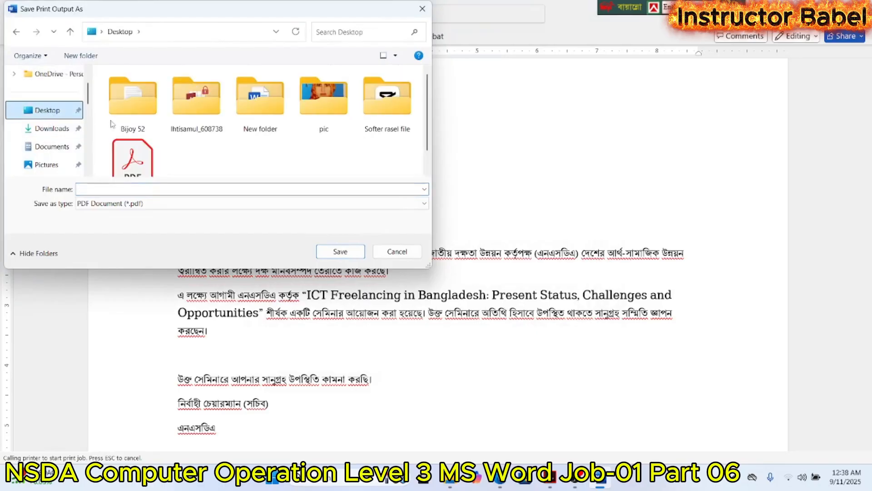
{"action": "double_click", "coordinate": [196, 117]}
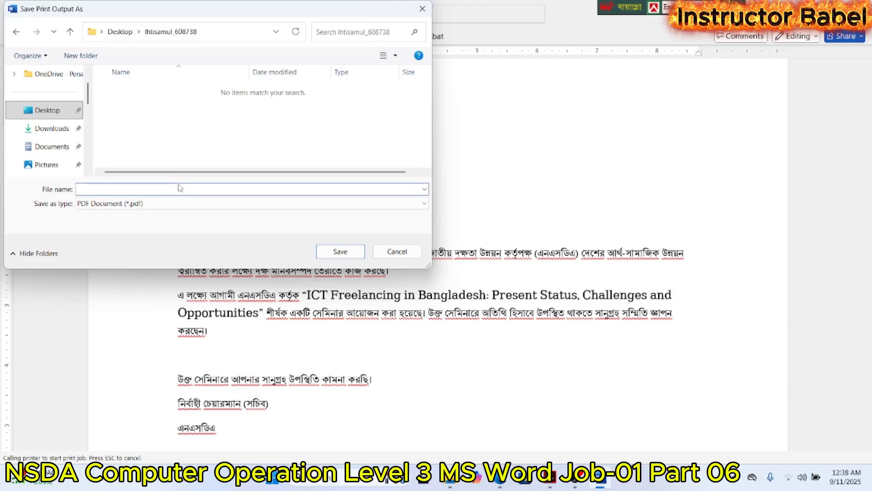
{"action": "type", "text": "print"}
{"action": "left_click", "coordinate": [348, 250]}
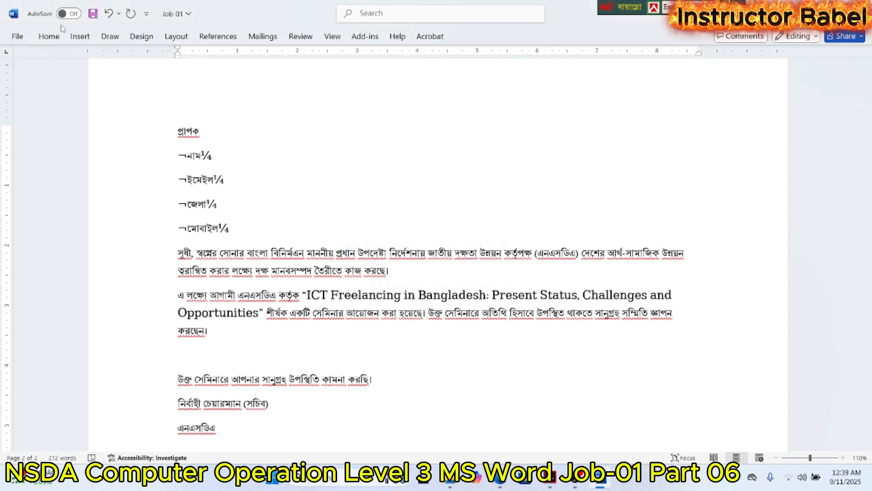
- Check the print preview of the Job-01 document and return to the letter
{"action": "left_click", "coordinate": [17, 35]}
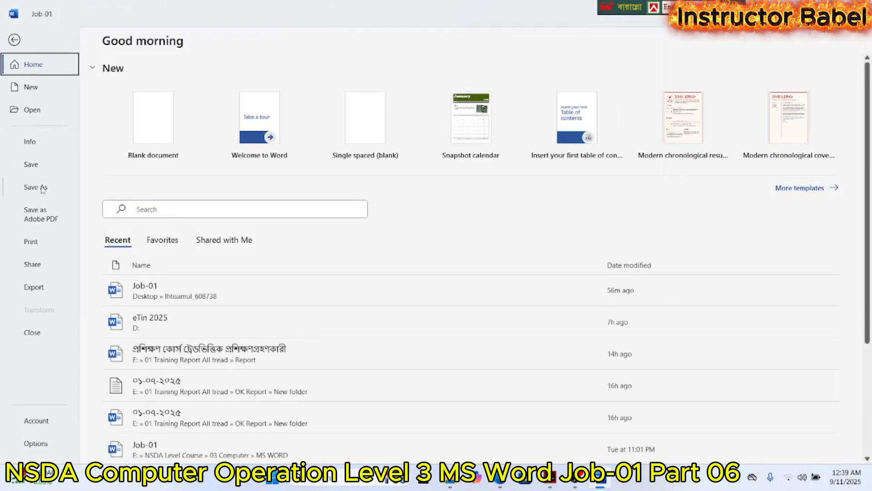
{"action": "left_click", "coordinate": [42, 243]}
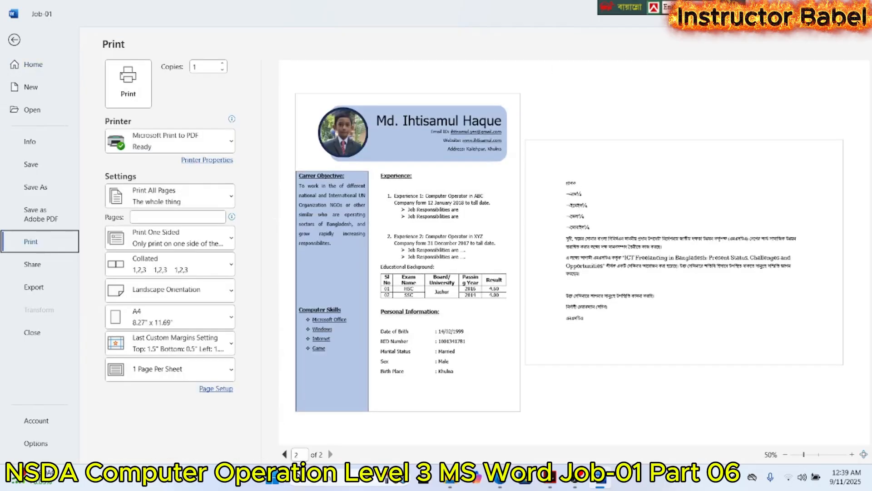
{"action": "left_click", "coordinate": [14, 40]}
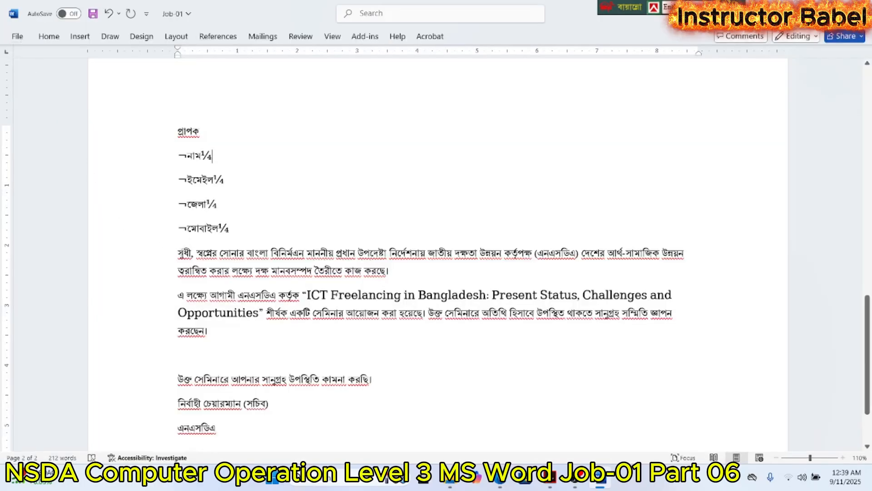
- Justify the letter's two body paragraphs, from "সুধী" to "করছেন।"
{"action": "left_click_drag", "start_coordinate": [178, 253], "coordinate": [210, 334]}
{"action": "left_click", "coordinate": [48, 36]}
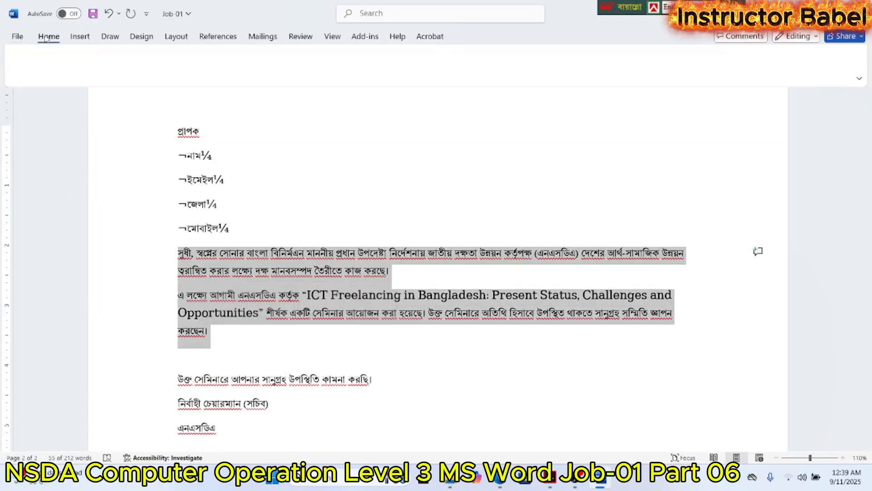
{"action": "left_click", "coordinate": [284, 76]}
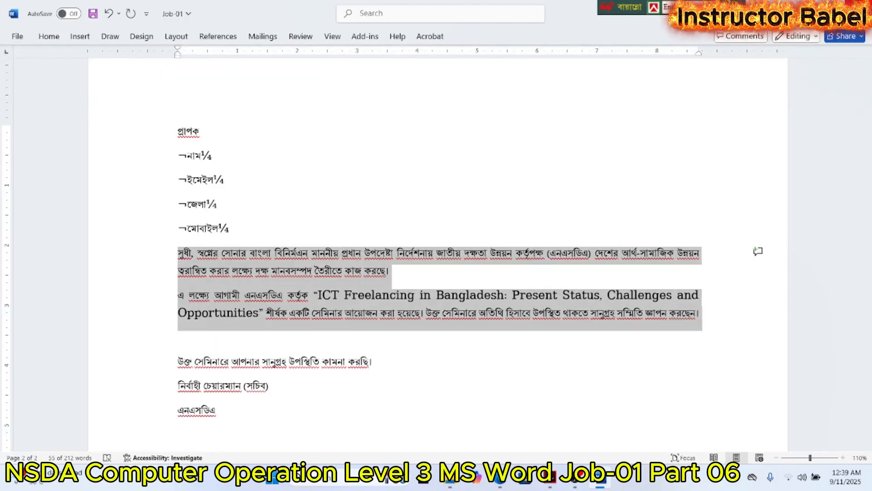
- Minimize the open windows and open the "print" PDF from the desktop folder that holds Job-01
{"action": "left_click", "coordinate": [807, 12]}
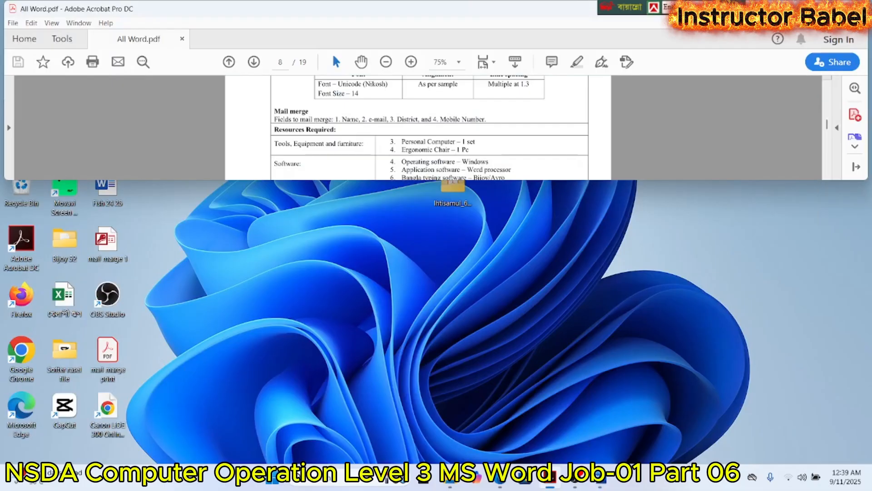
{"action": "left_click", "coordinate": [807, 10]}
{"action": "double_click", "coordinate": [461, 188]}
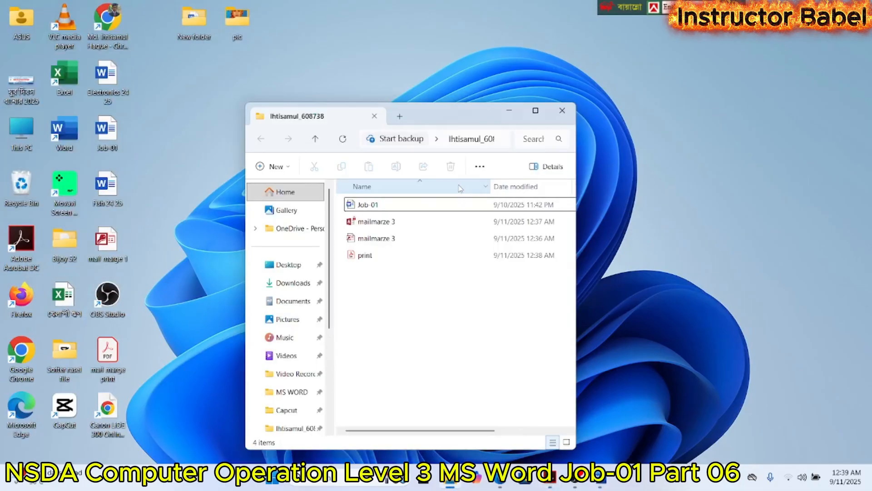
{"action": "double_click", "coordinate": [366, 255]}
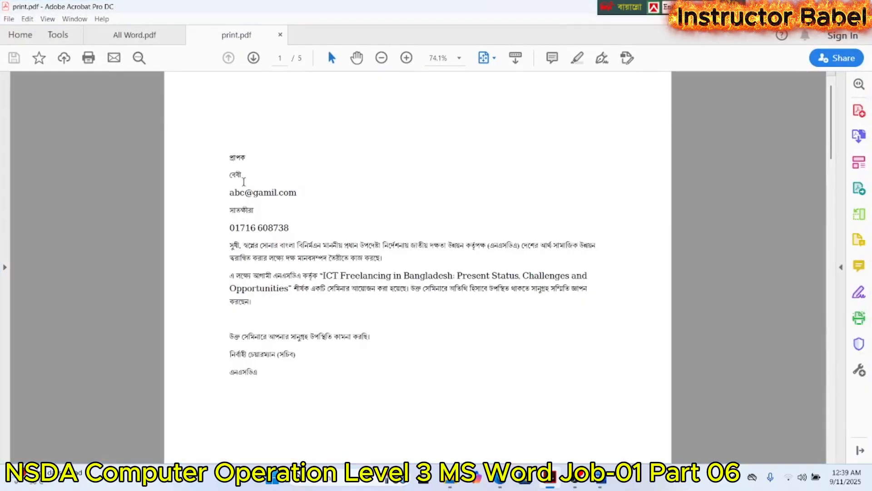
- Page through the merged letters in print.pdf to page 5, checking the recipient fields, and minimize the PDF window
{"action": "left_click", "coordinate": [253, 58]}
{"action": "left_click", "coordinate": [253, 57]}
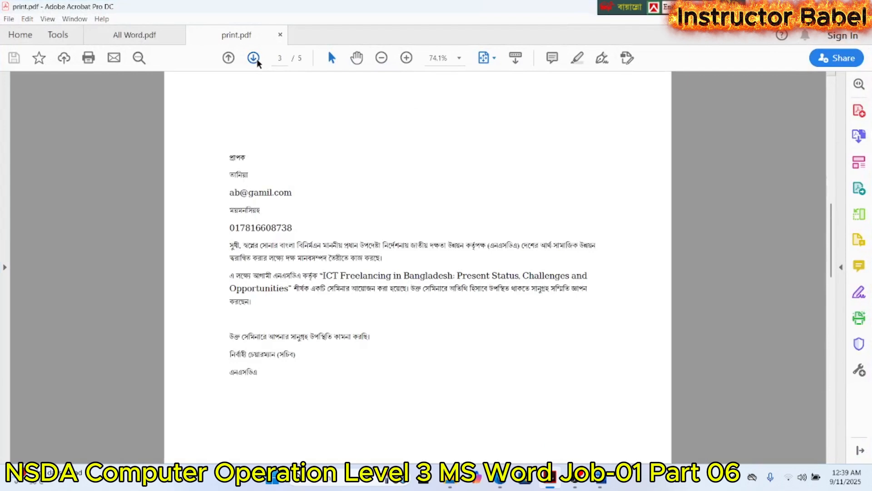
{"action": "left_click", "coordinate": [254, 58]}
{"action": "left_click", "coordinate": [253, 58]}
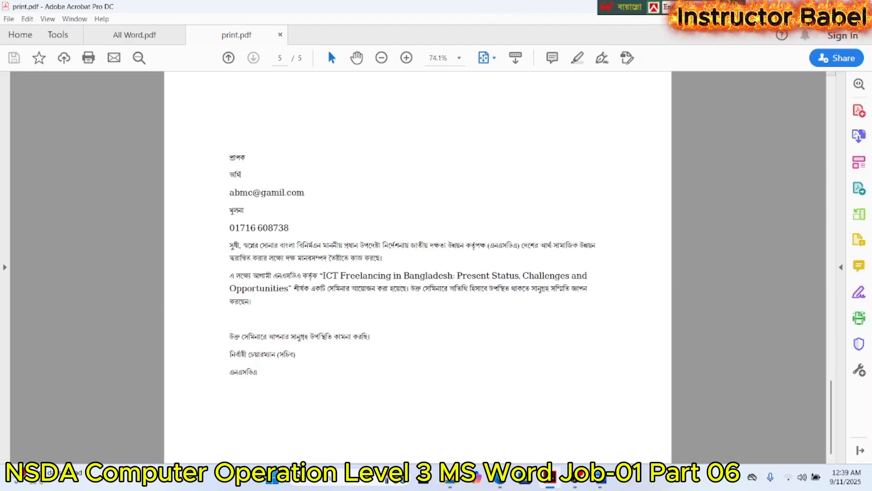
{"action": "left_click", "coordinate": [550, 478]}
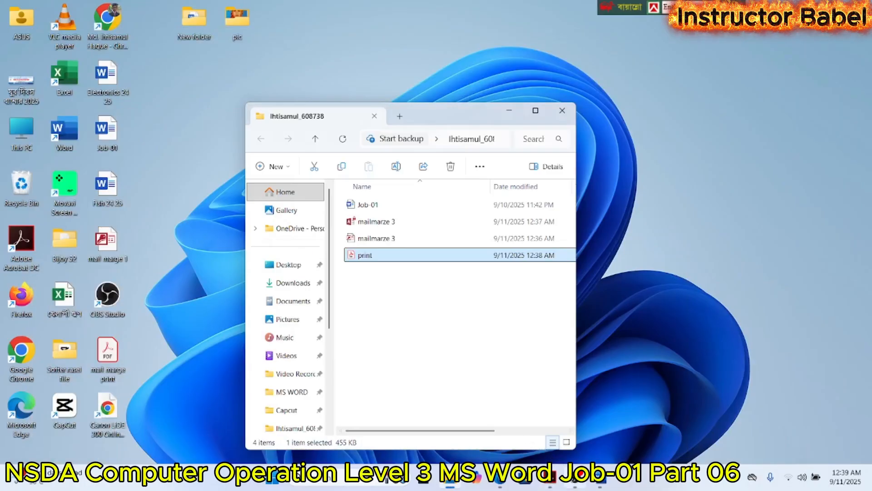
{"action": "left_click", "coordinate": [574, 477]}
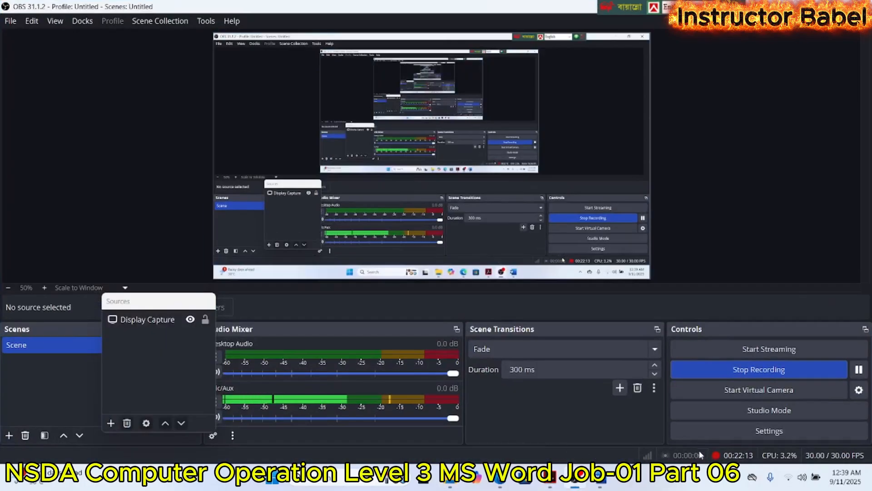